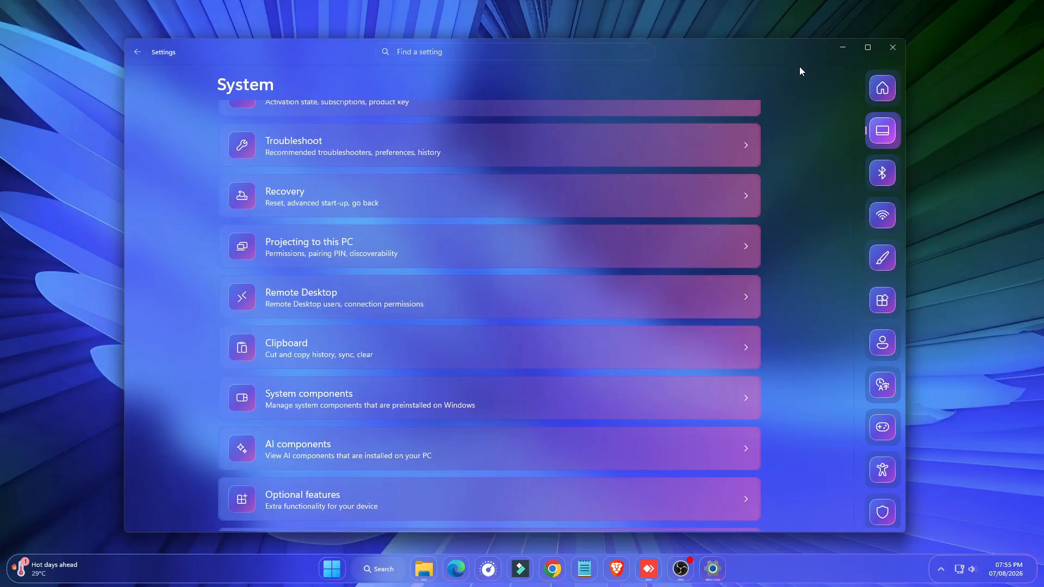
Look over the System settings list and close the Settings window
{"action": "scroll", "coordinate": [674, 315], "scroll_direction": "up", "scroll_amount": 2}
{"action": "scroll", "coordinate": [672, 326], "scroll_direction": "up", "scroll_amount": 3}
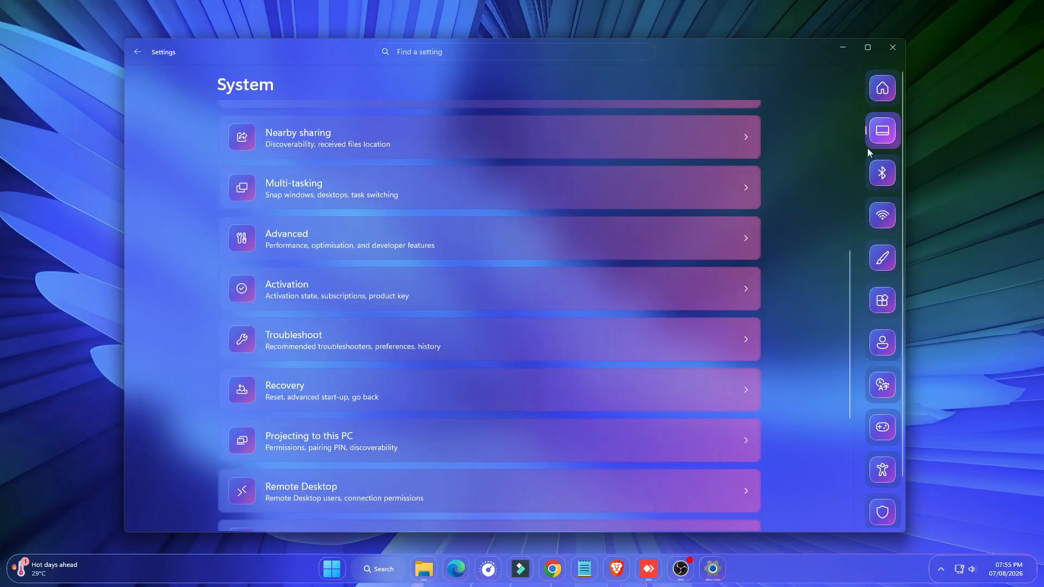
{"action": "left_click", "coordinate": [892, 48]}
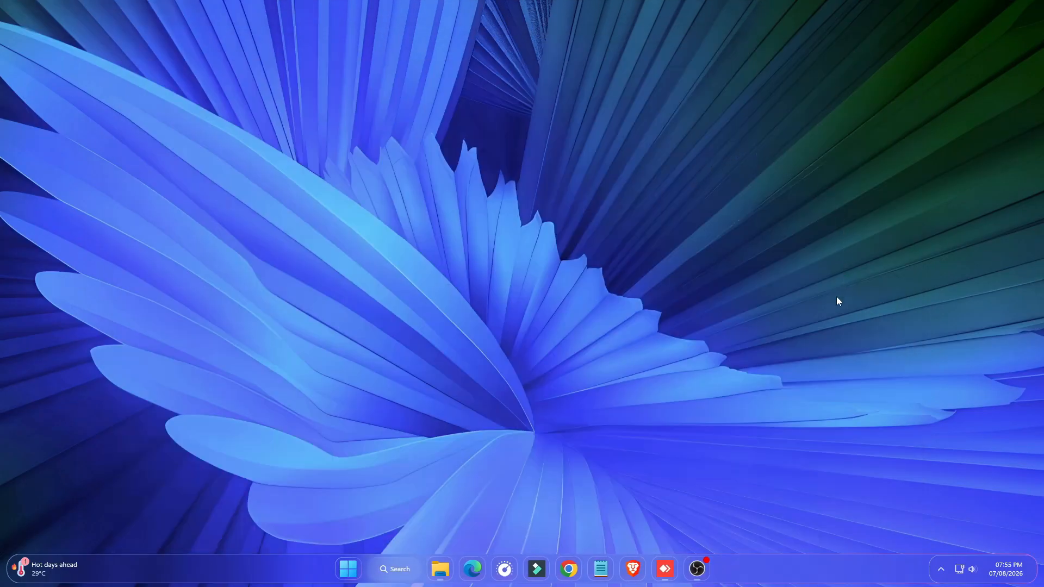
Open the Start menu and switch the All apps section to Grid view
{"action": "left_click", "coordinate": [351, 569]}
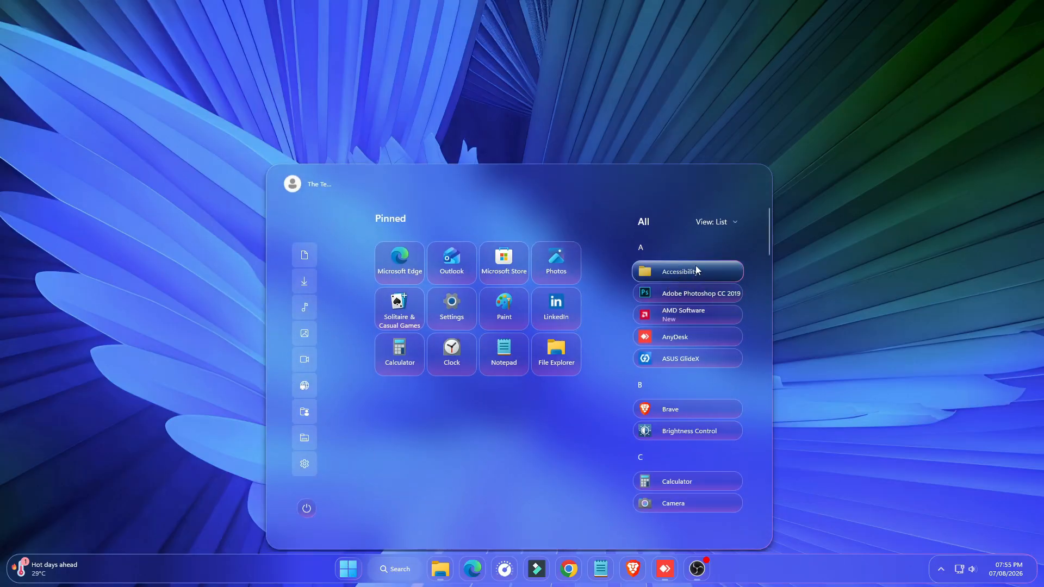
{"action": "left_click", "coordinate": [717, 223]}
{"action": "left_click", "coordinate": [716, 260]}
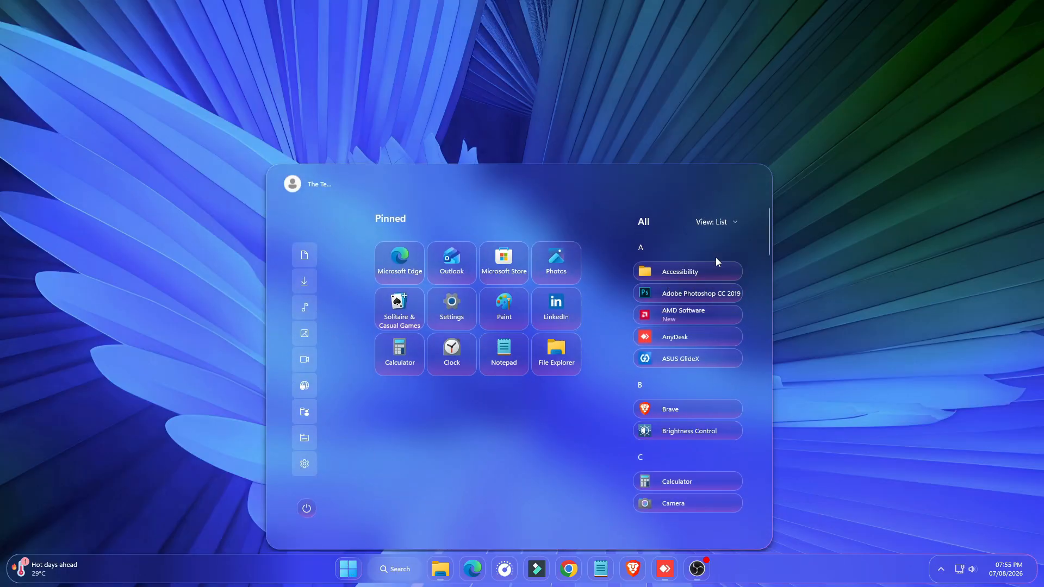
Browse the alphabetical app groups in the Start menu's All section and show the letter index
{"action": "scroll", "coordinate": [659, 337], "scroll_direction": "down", "scroll_amount": 1}
{"action": "scroll", "coordinate": [657, 336], "scroll_direction": "down", "scroll_amount": 10}
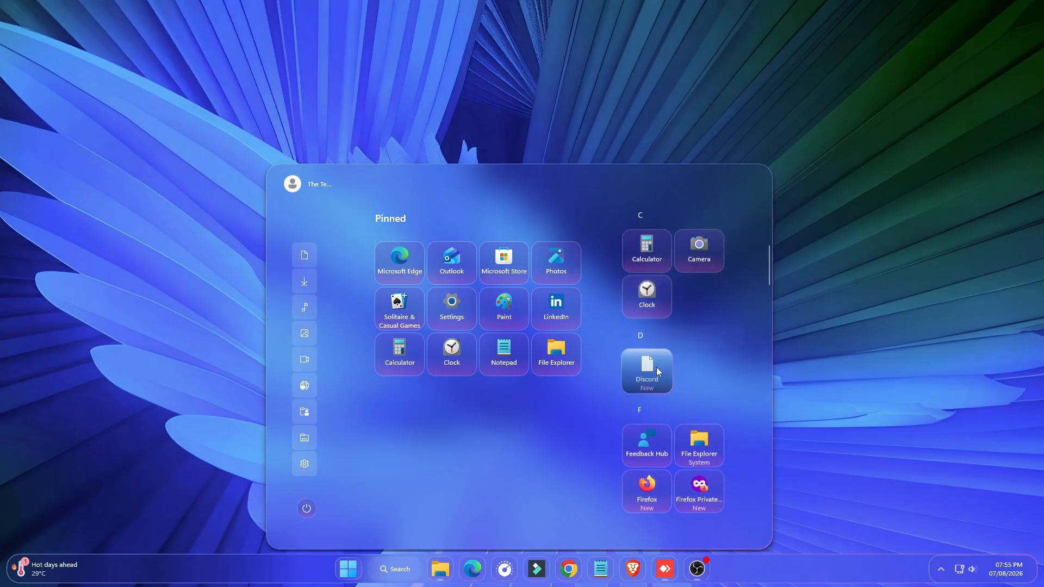
{"action": "scroll", "coordinate": [656, 379], "scroll_direction": "down", "scroll_amount": 8}
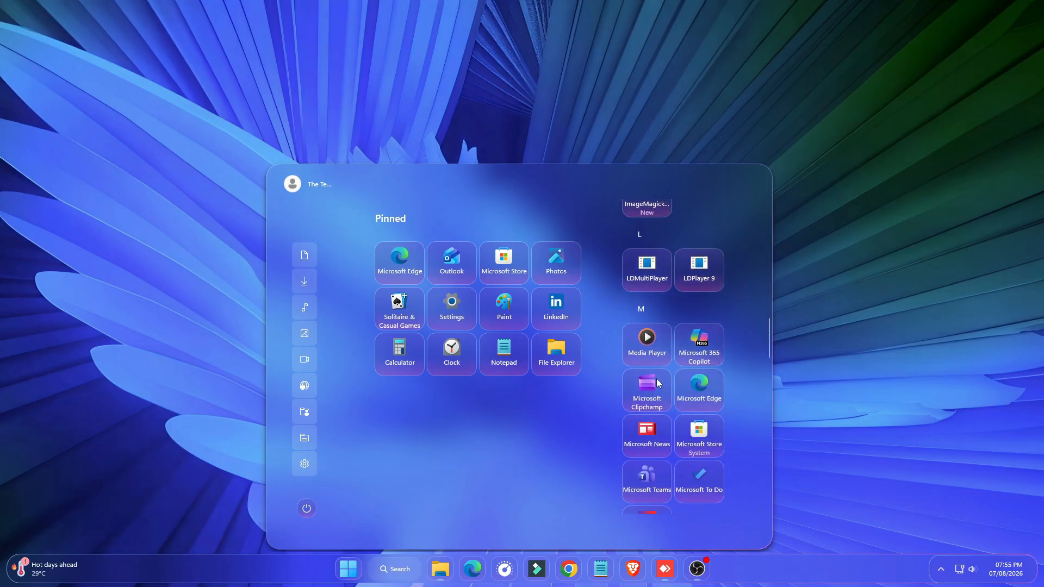
{"action": "scroll", "coordinate": [657, 383], "scroll_direction": "down", "scroll_amount": 8}
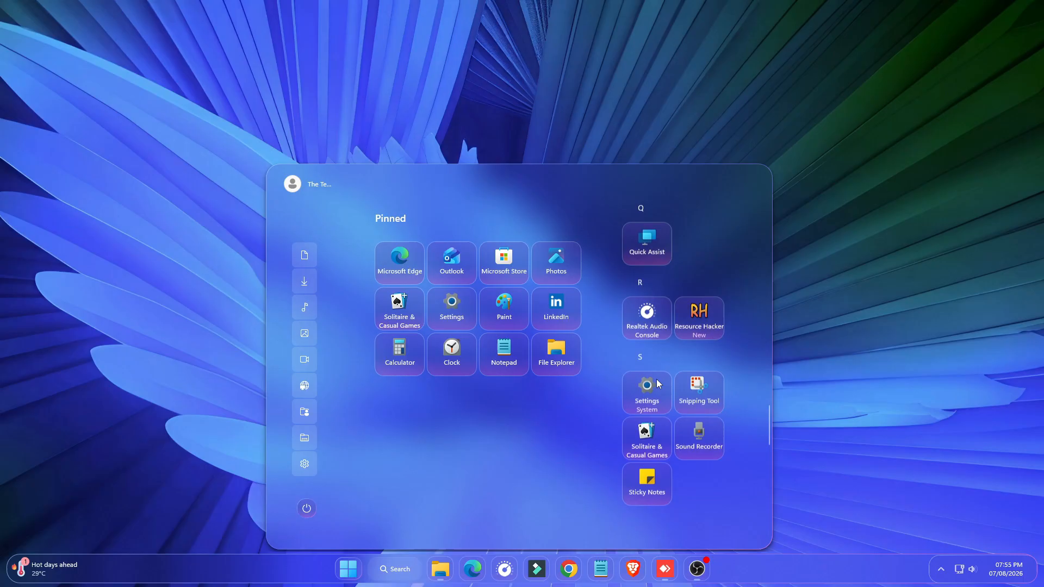
{"action": "scroll", "coordinate": [654, 391], "scroll_direction": "up", "scroll_amount": 8}
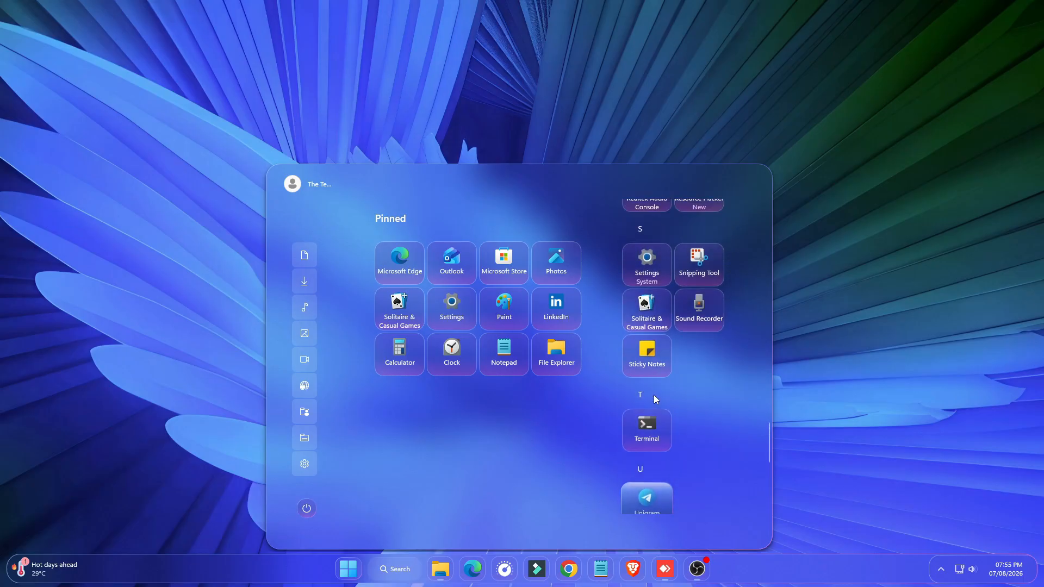
{"action": "scroll", "coordinate": [653, 396], "scroll_direction": "up", "scroll_amount": 5}
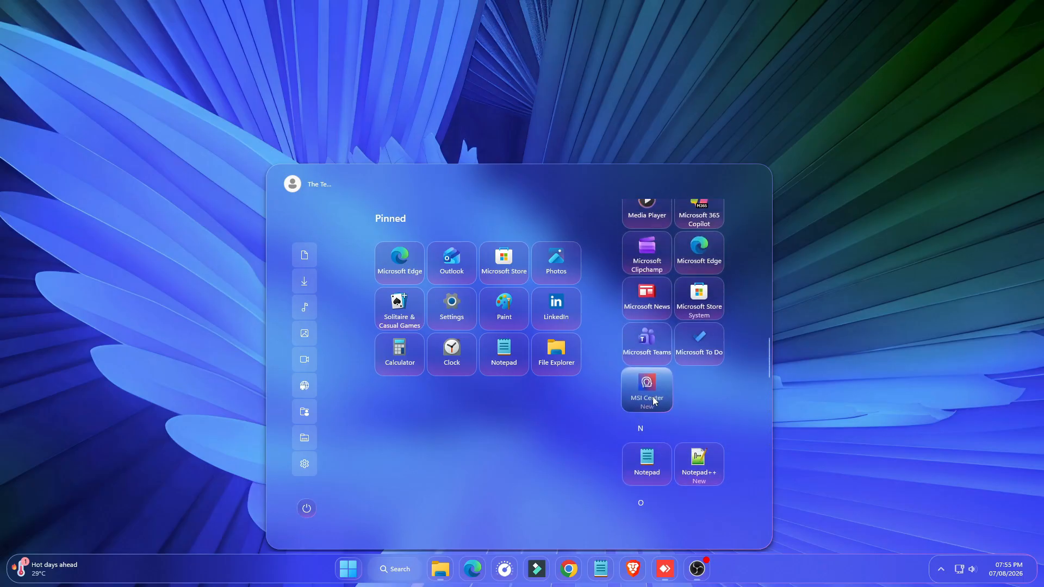
{"action": "left_click", "coordinate": [641, 423]}
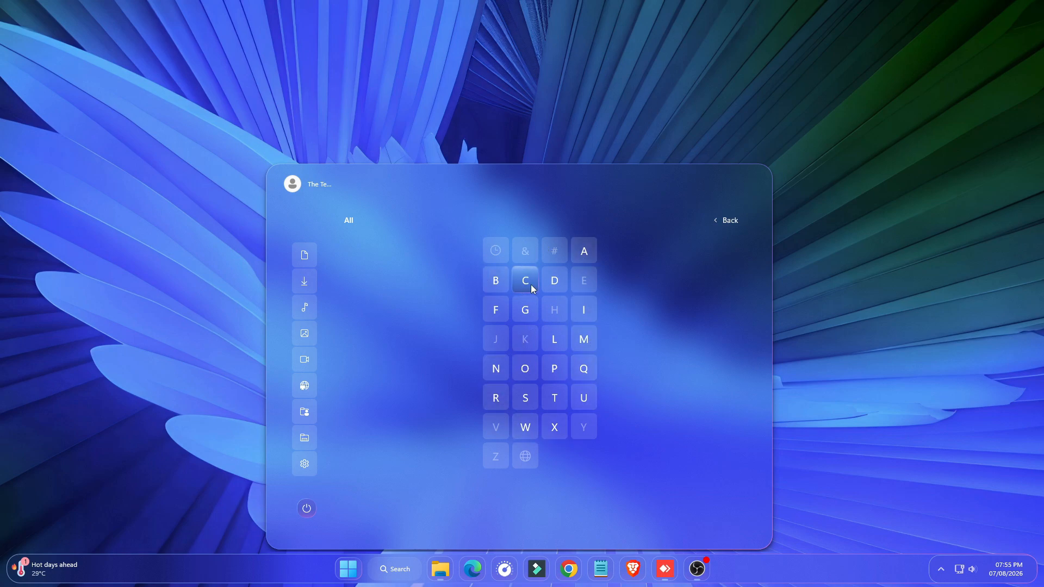
Return from the letter index and set the All apps section to List view
{"action": "left_click", "coordinate": [716, 223]}
{"action": "left_click", "coordinate": [717, 222]}
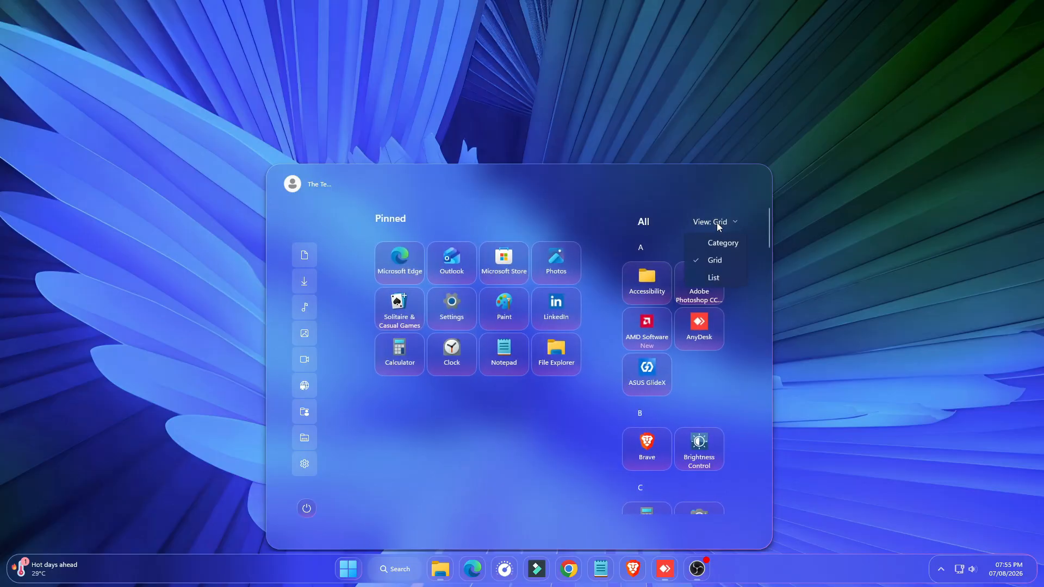
{"action": "left_click", "coordinate": [714, 278]}
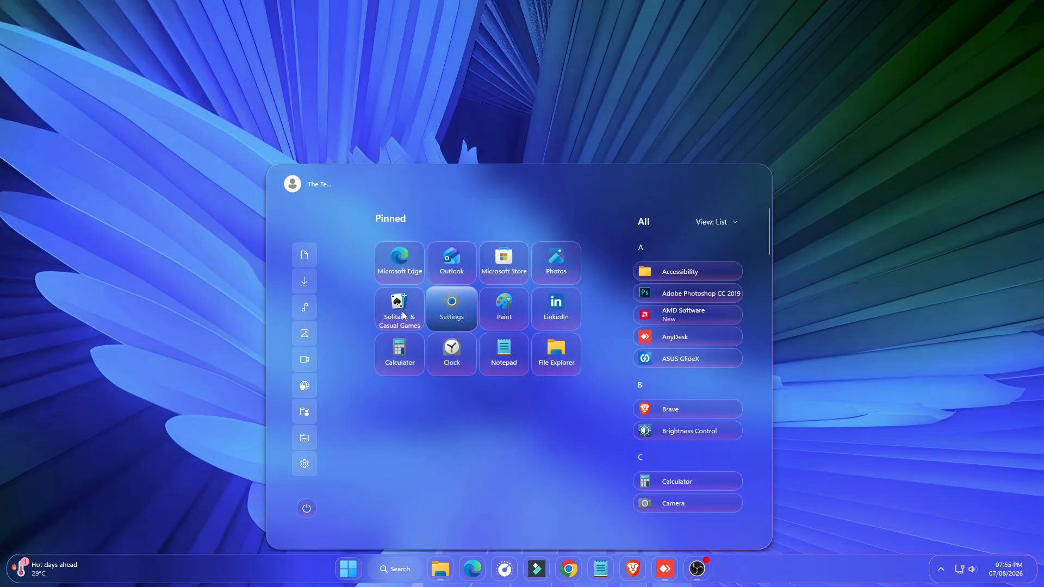
Check the Start menu's power options and account details, and close the Start menu
{"action": "left_click", "coordinate": [308, 500]}
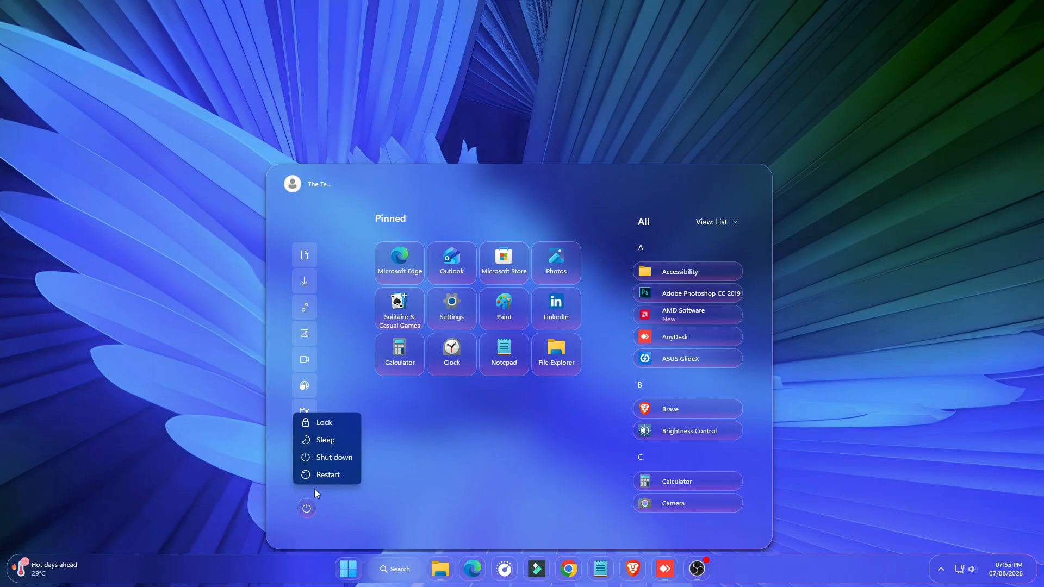
{"action": "left_click", "coordinate": [311, 509]}
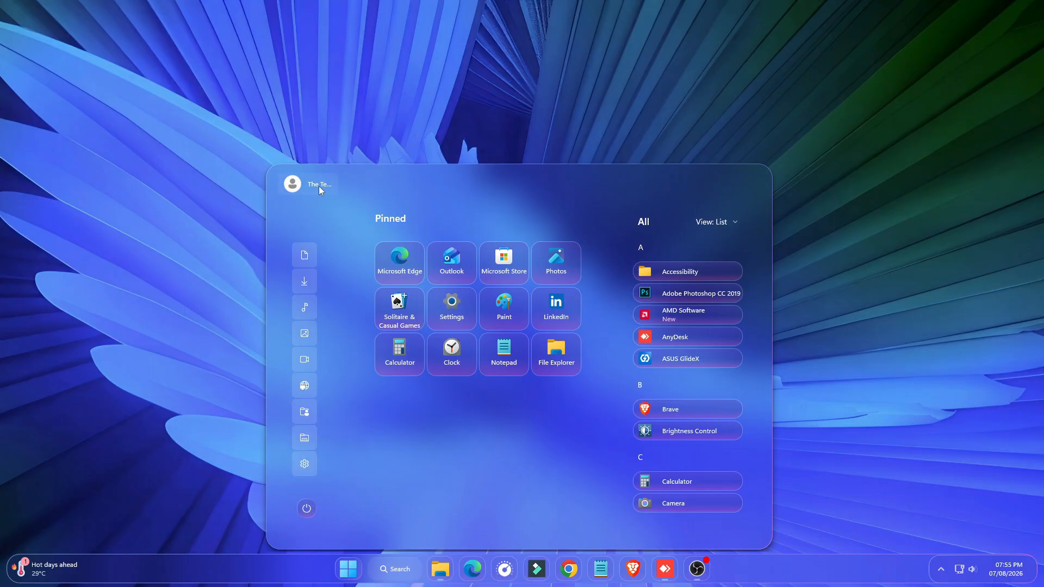
{"action": "left_click", "coordinate": [292, 185]}
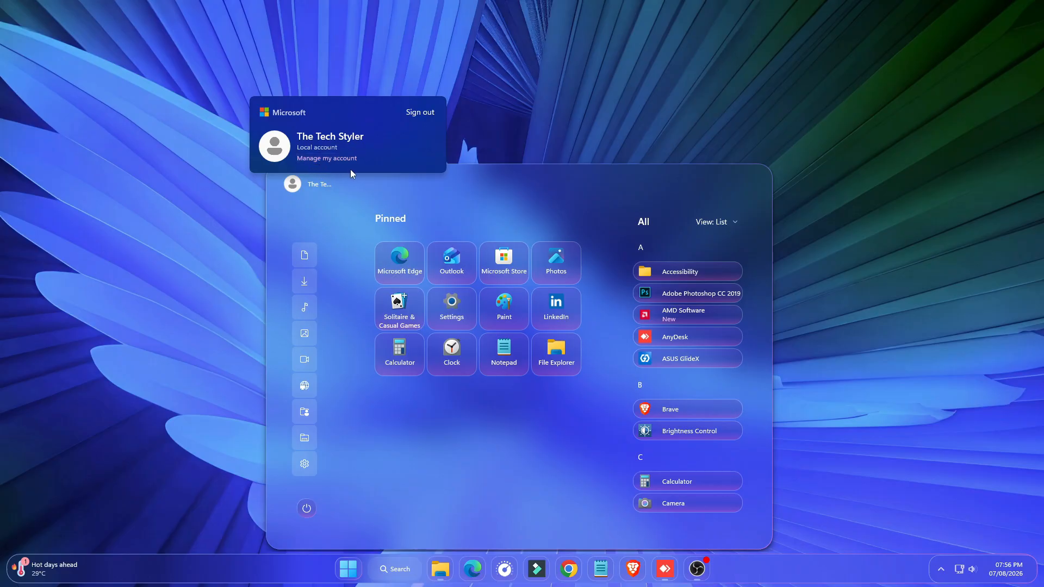
{"action": "left_click", "coordinate": [351, 573]}
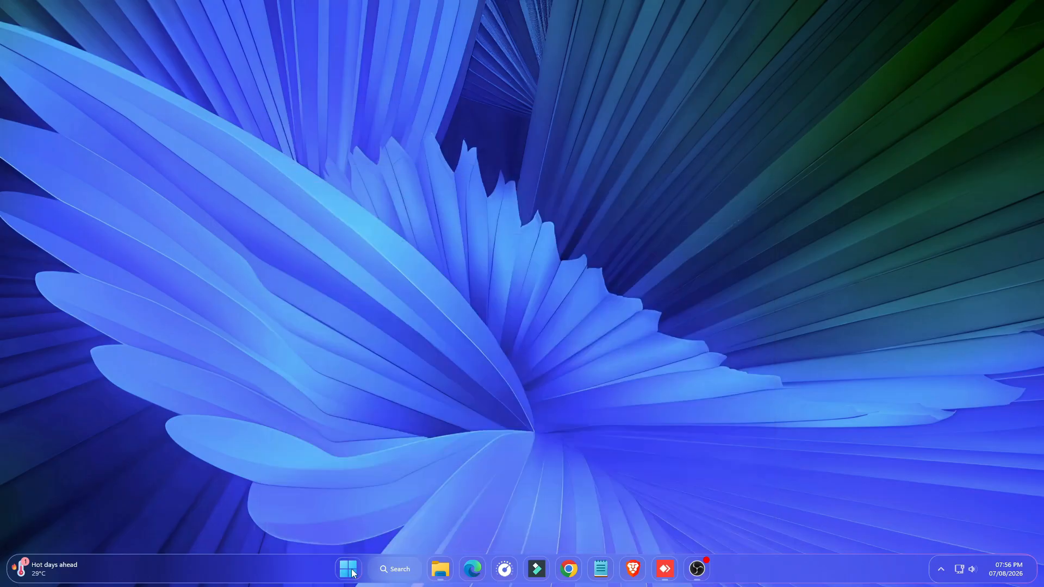
Open File Explorer, examine the This PC window and its View options, and close it
{"action": "left_click", "coordinate": [449, 560]}
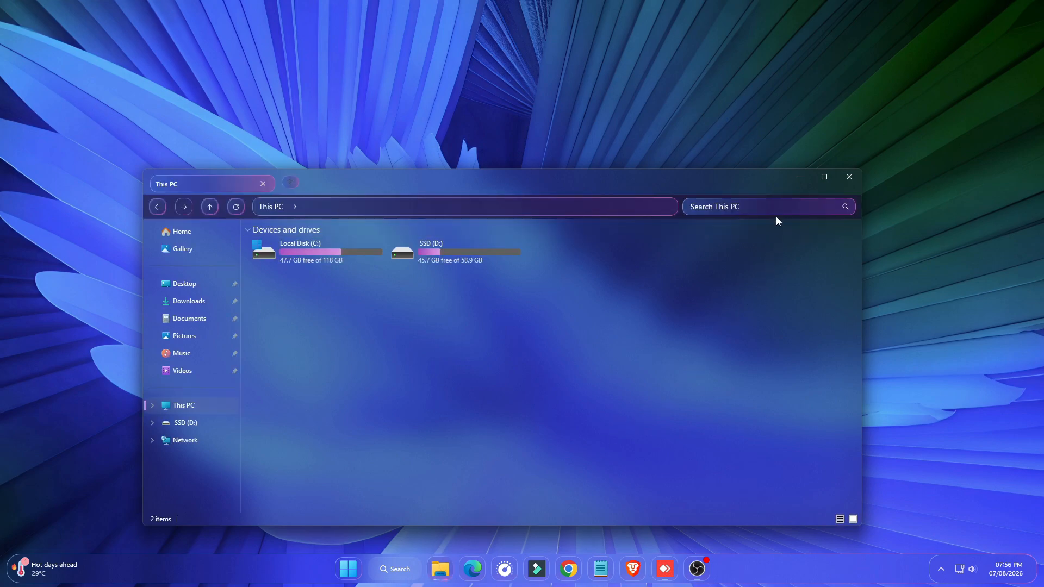
{"action": "left_click_drag", "start_coordinate": [778, 179], "coordinate": [795, 131]}
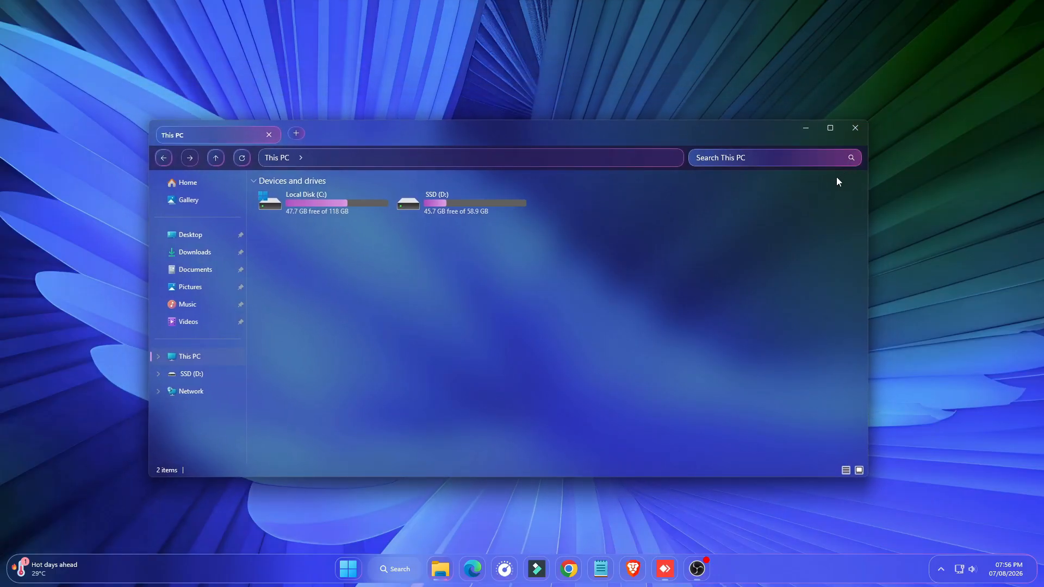
{"action": "right_click", "coordinate": [657, 210]}
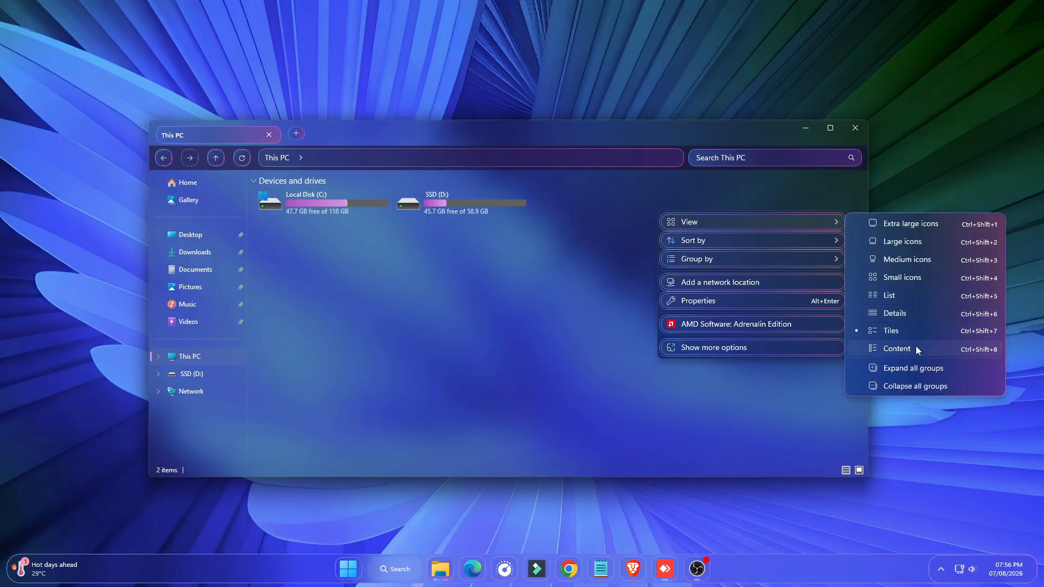
{"action": "left_click", "coordinate": [647, 223]}
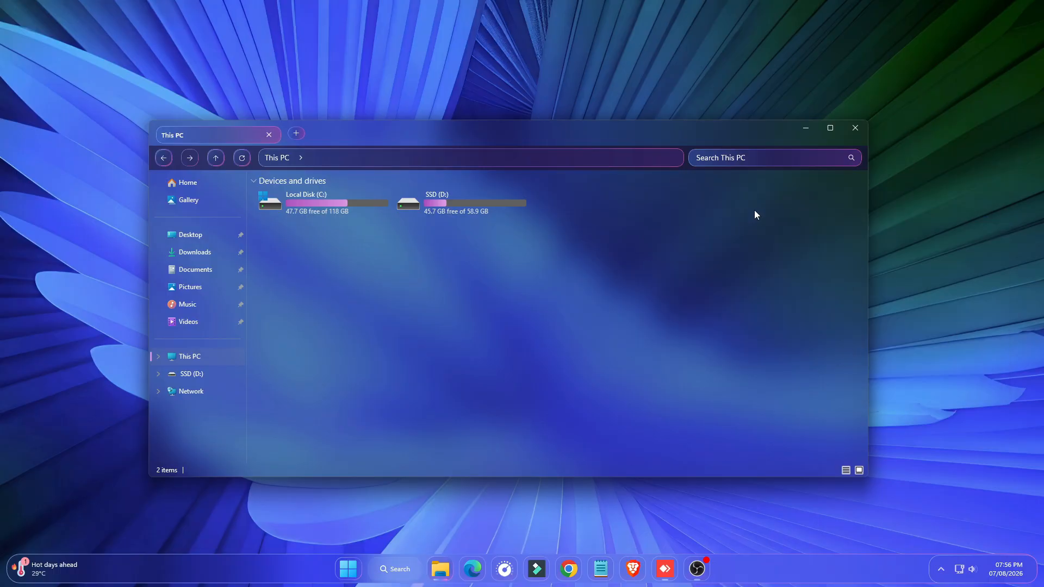
{"action": "left_click", "coordinate": [855, 133]}
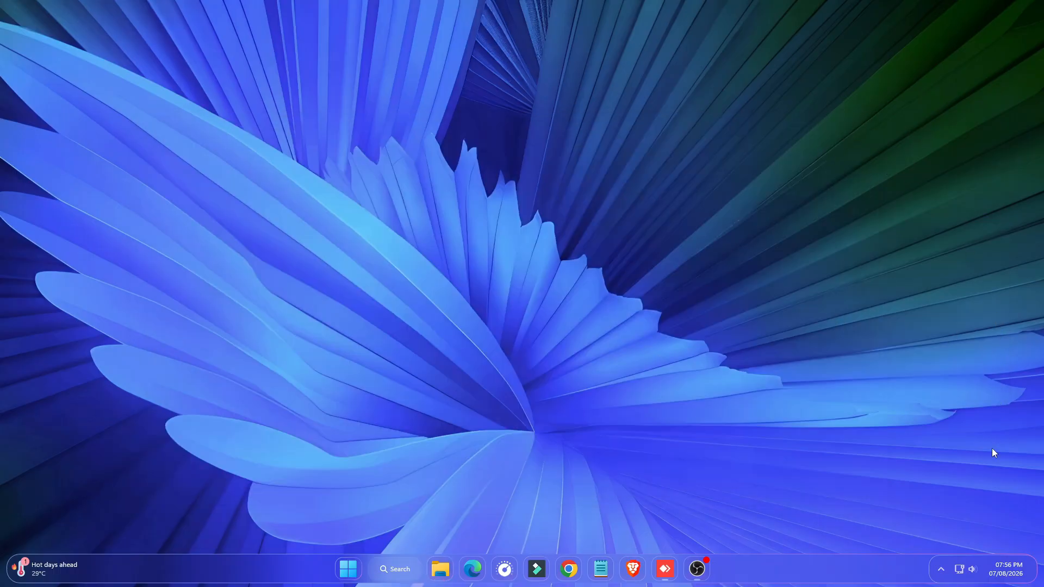
Examine the quick settings flyout and the notification center with its calendar expanded
{"action": "left_click", "coordinate": [970, 570]}
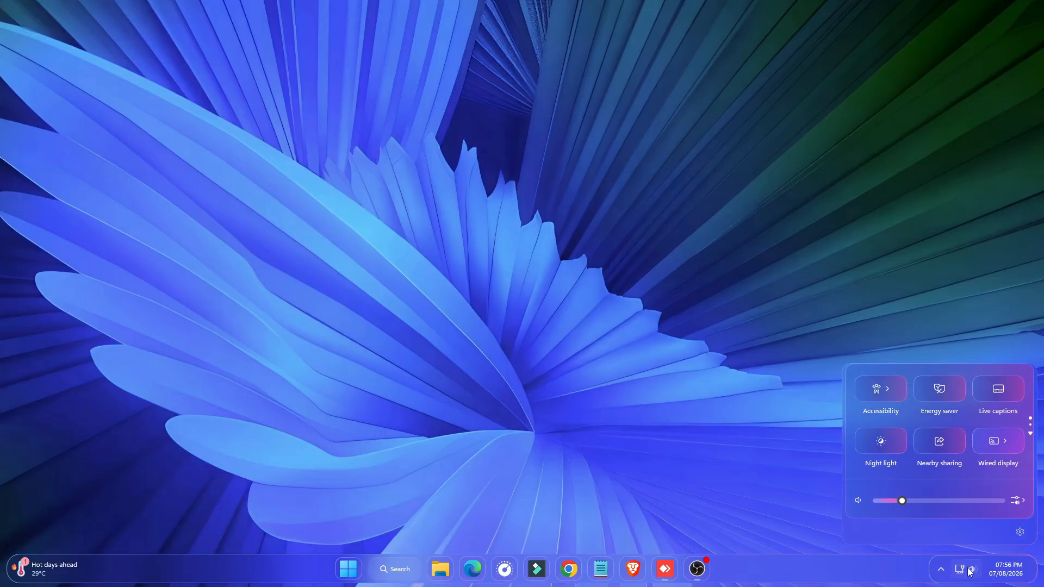
{"action": "left_click", "coordinate": [970, 571]}
{"action": "left_click", "coordinate": [1004, 569]}
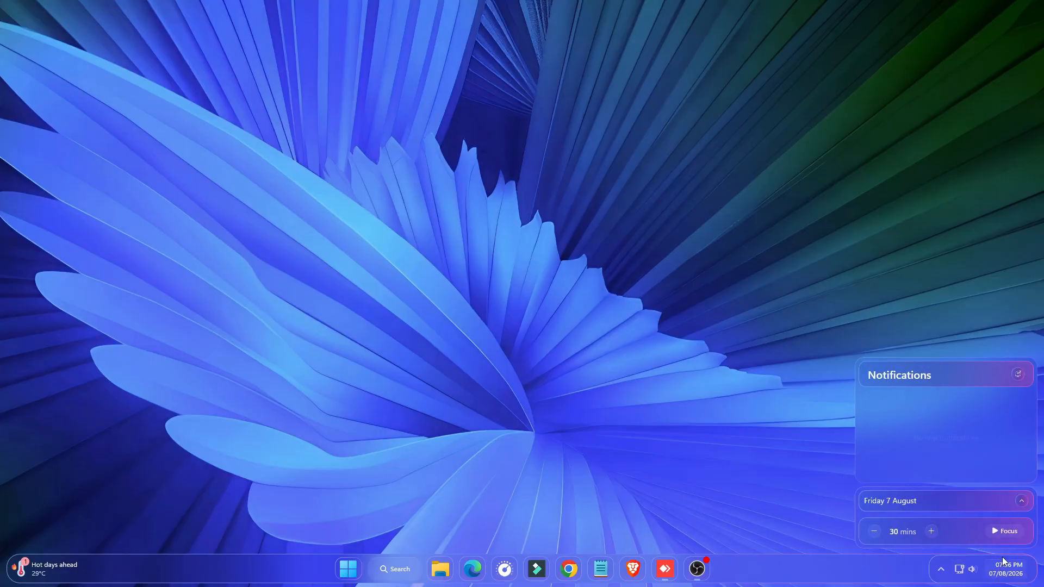
{"action": "left_click", "coordinate": [1022, 503]}
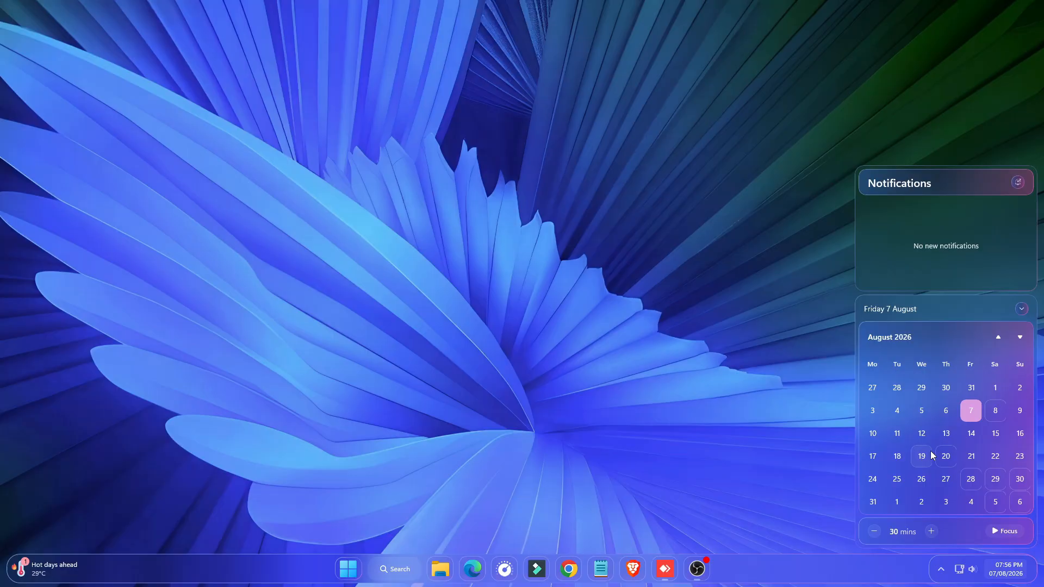
{"action": "scroll", "coordinate": [929, 448], "scroll_direction": "down", "scroll_amount": 2}
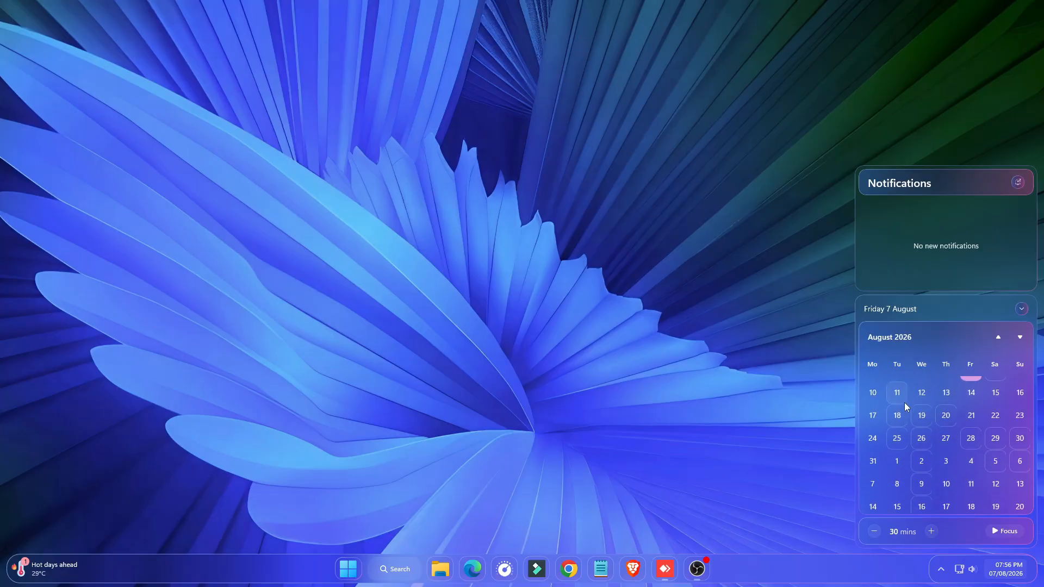
{"action": "scroll", "coordinate": [1001, 473], "scroll_direction": "up", "scroll_amount": 1}
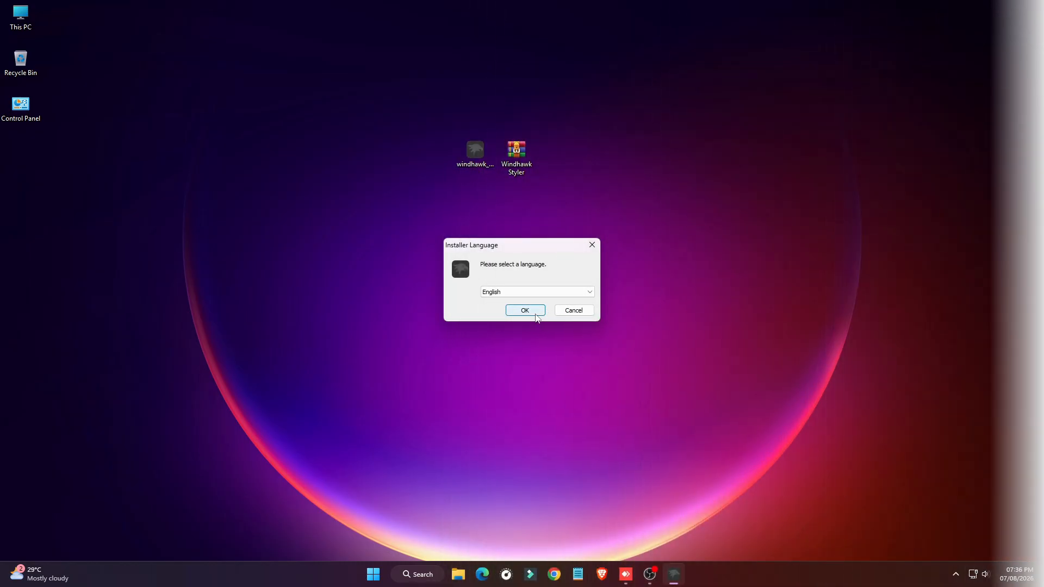
Install Windhawk v1.7.3 in English as a standard installation in C:\Program Files\Windhawk, and launch it on finishing
{"action": "left_click", "coordinate": [525, 310]}
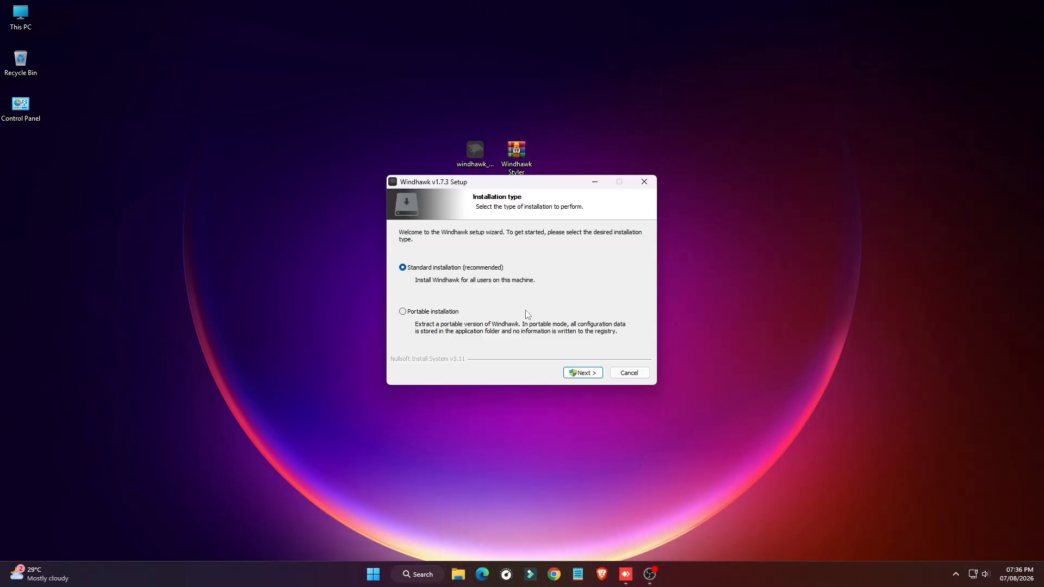
{"action": "left_click", "coordinate": [580, 373]}
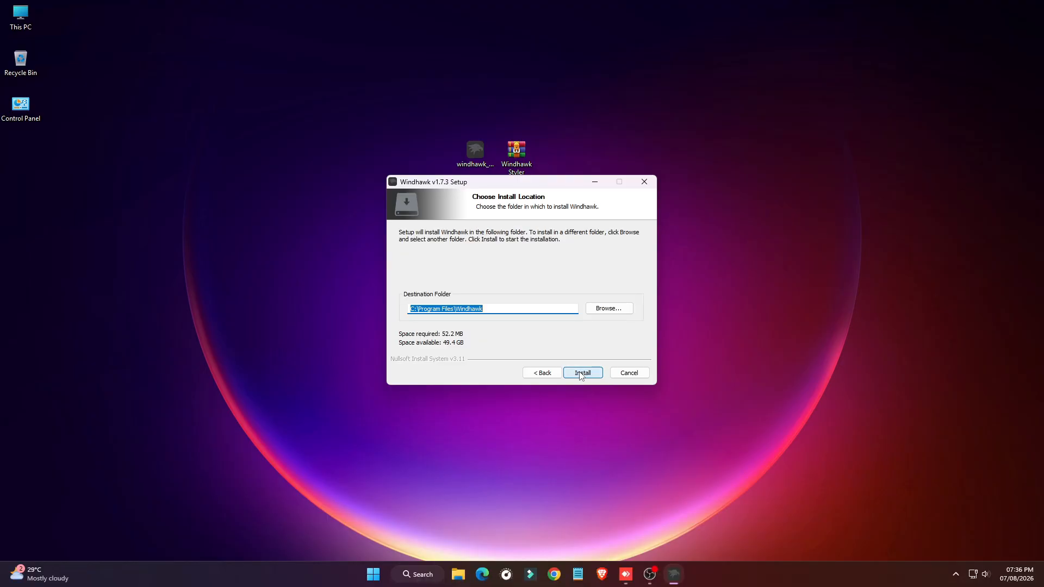
{"action": "left_click", "coordinate": [578, 375]}
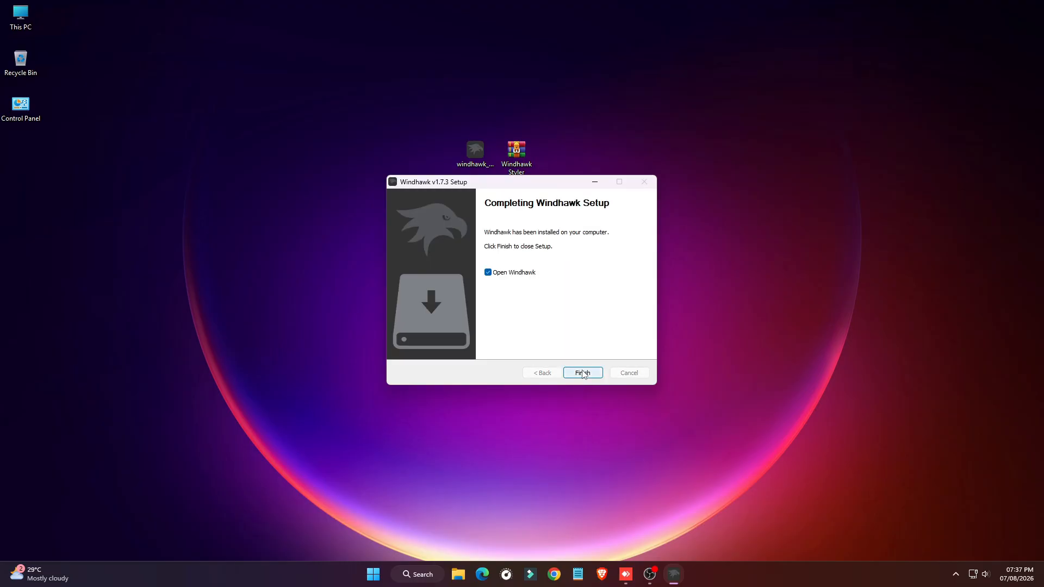
{"action": "left_click", "coordinate": [583, 373]}
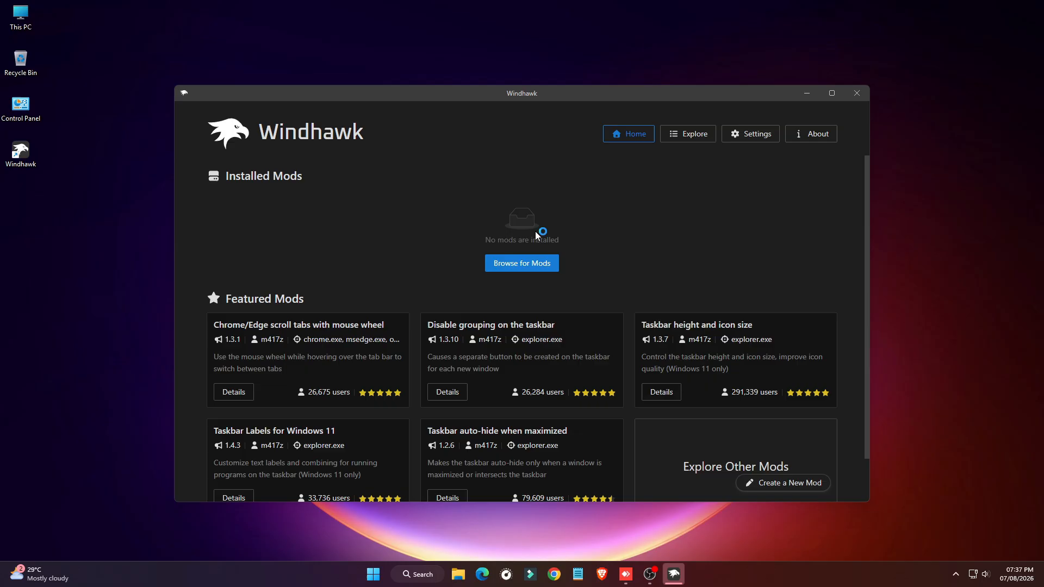
View the catalogue of available Windhawk mods and minimize the Windhawk window
{"action": "left_click", "coordinate": [536, 263]}
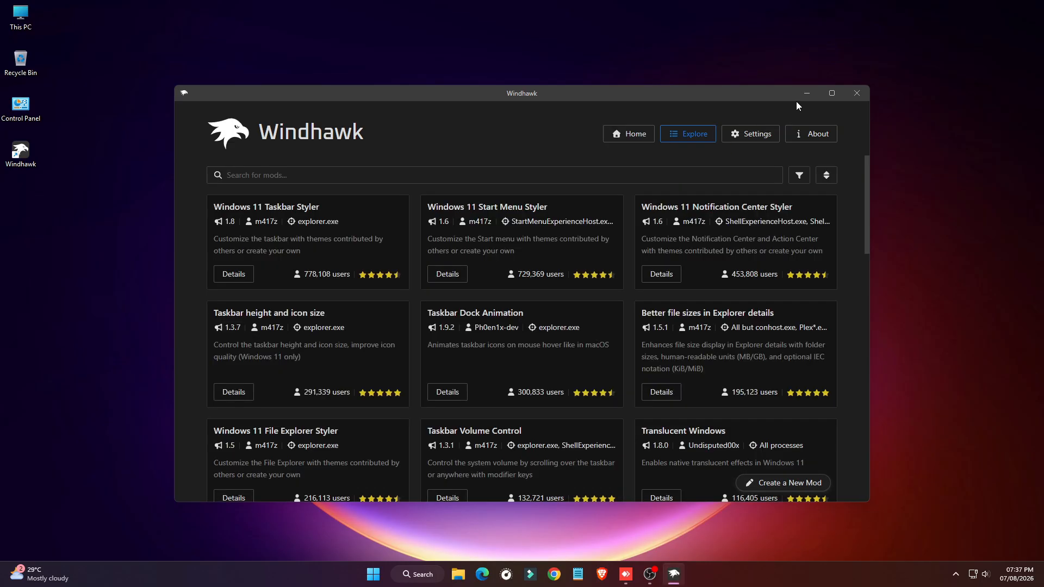
{"action": "left_click", "coordinate": [802, 97]}
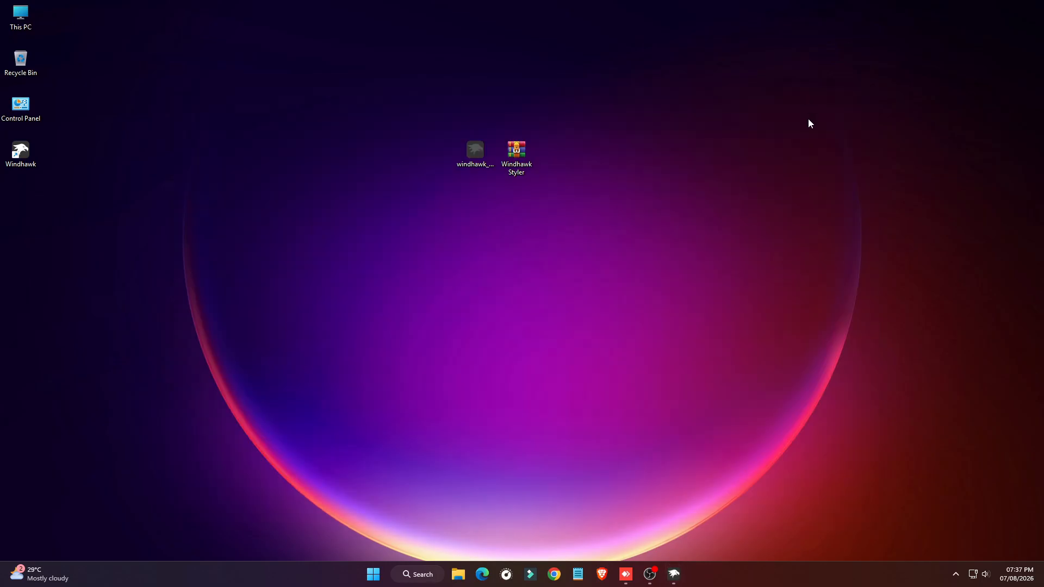
Extract the Windhawk Styler archive with WinRAR into a Windhawk Styler folder on the desktop and place that folder beside the Windhawk installer
{"action": "right_click", "coordinate": [517, 167]}
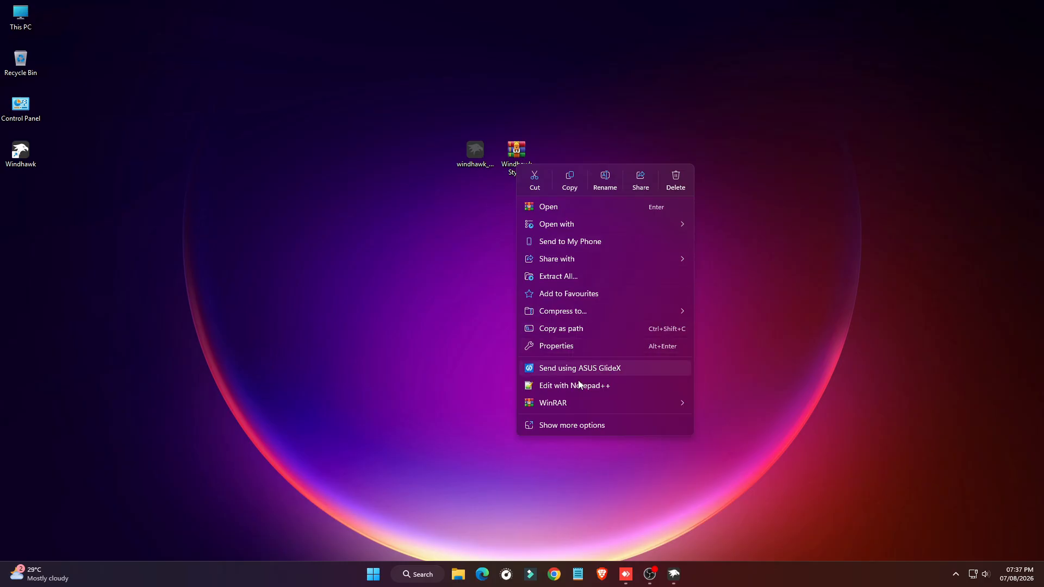
{"action": "mouse_move", "coordinate": [554, 403]}
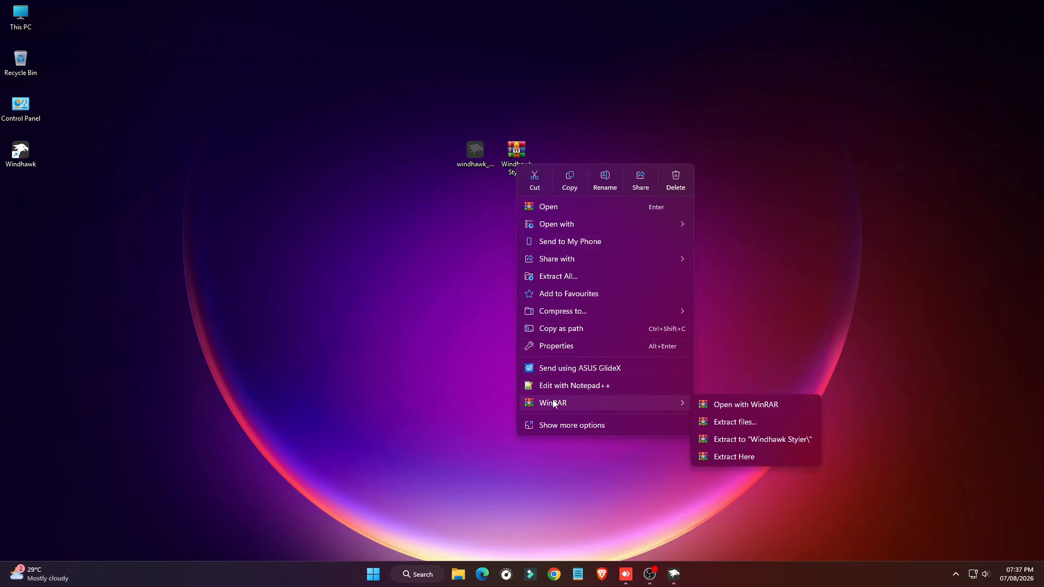
{"action": "left_click", "coordinate": [755, 418]}
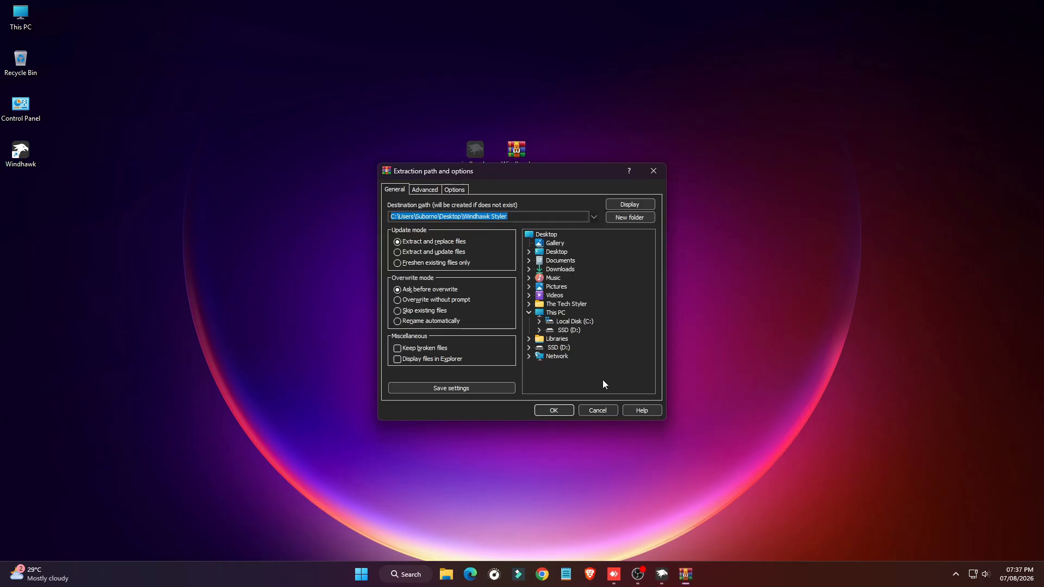
{"action": "left_click", "coordinate": [564, 412]}
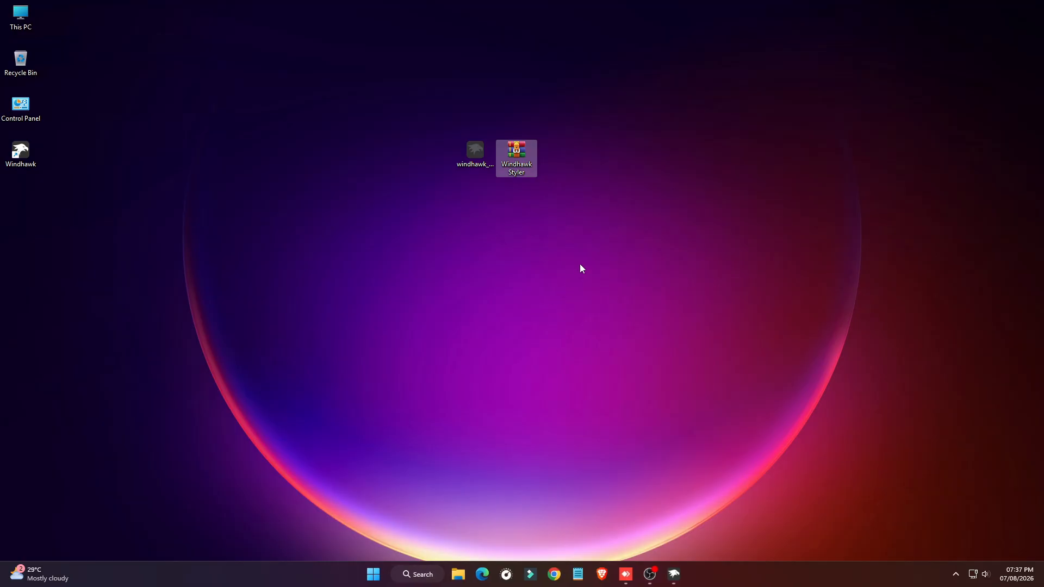
{"action": "left_click_drag", "start_coordinate": [20, 211], "coordinate": [424, 166]}
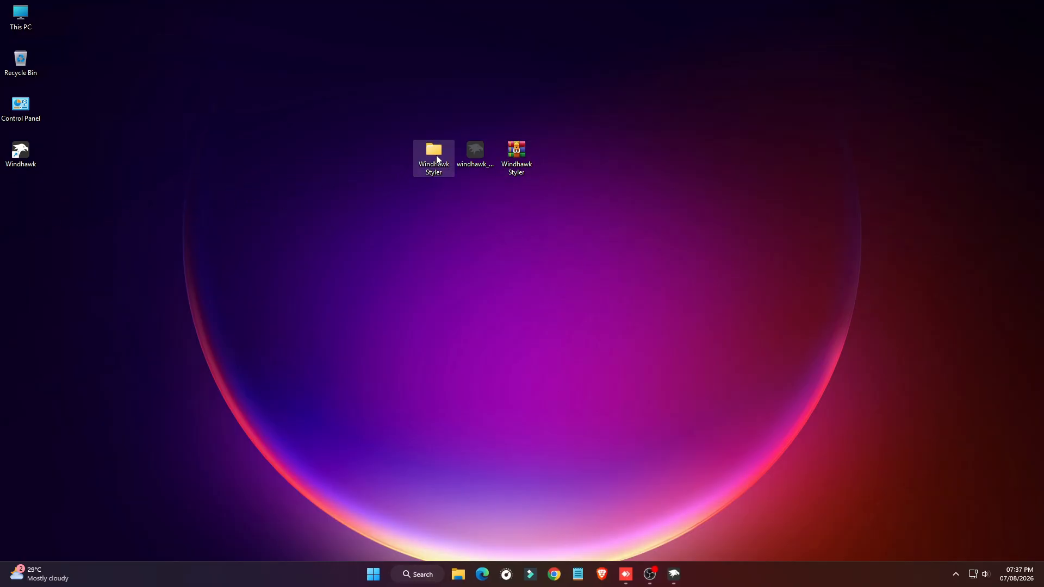
Set Cosmic Rose Wallpaper (3) from the extracted Wallpapers folder as the desktop background and close the folder window
{"action": "double_click", "coordinate": [437, 158]}
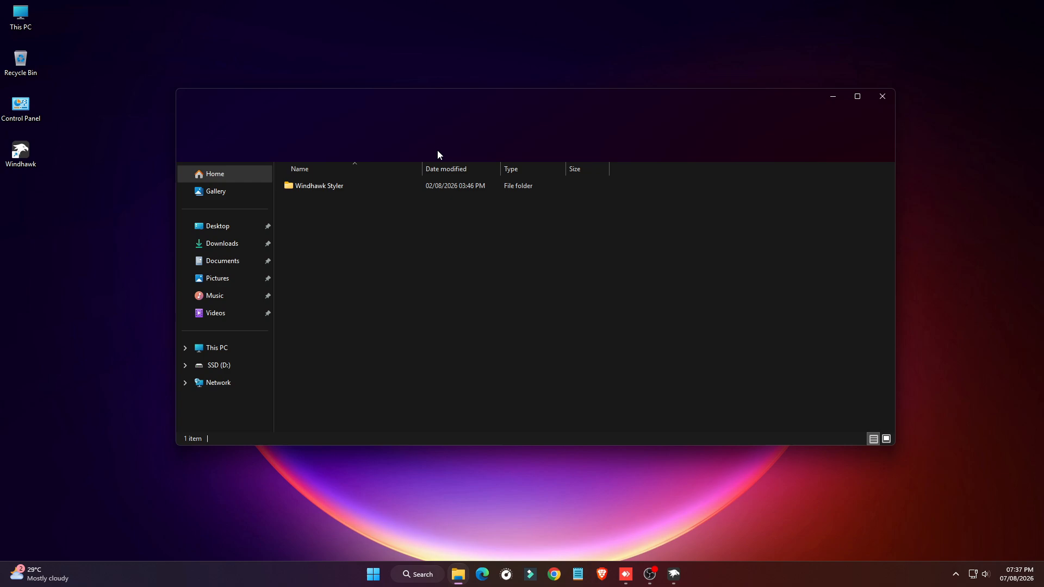
{"action": "double_click", "coordinate": [374, 192]}
{"action": "double_click", "coordinate": [381, 202]}
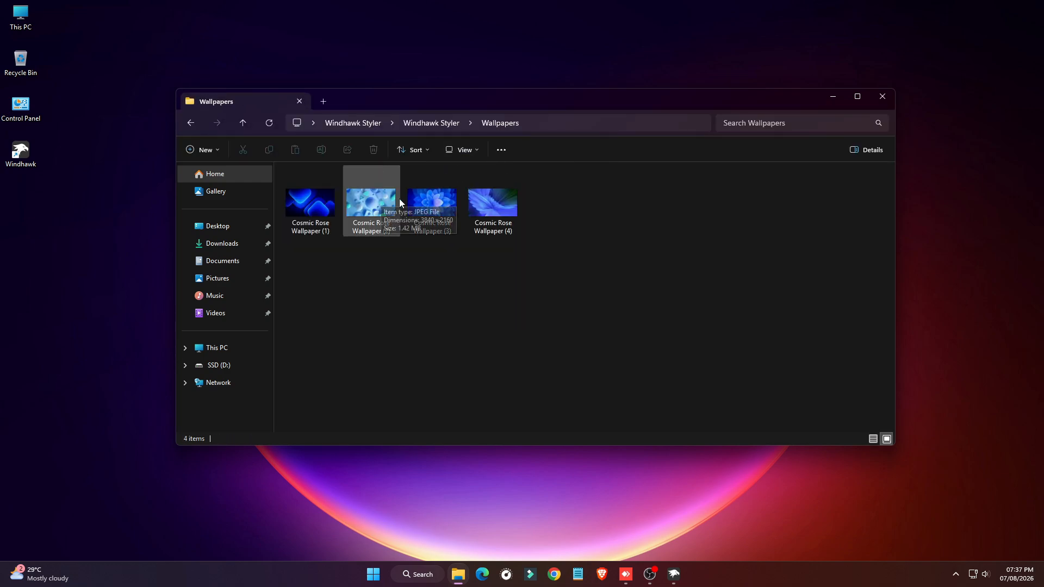
{"action": "right_click", "coordinate": [427, 197]}
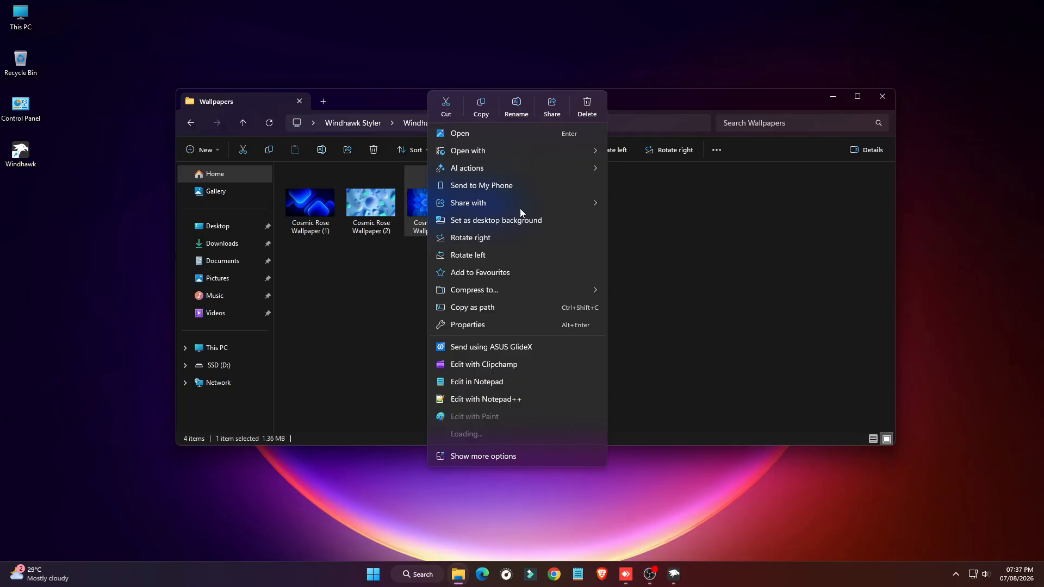
{"action": "left_click", "coordinate": [516, 220]}
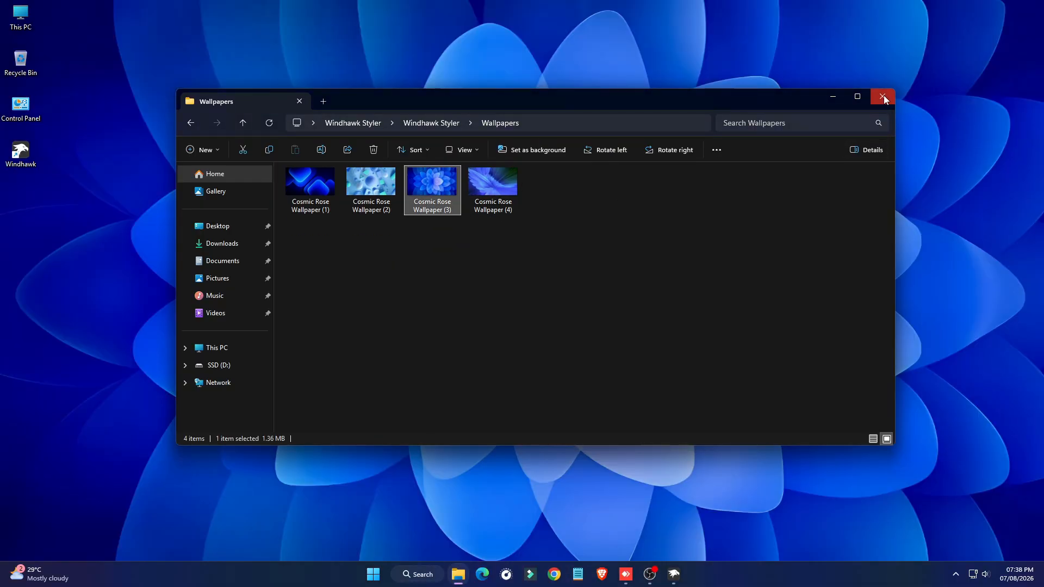
{"action": "left_click", "coordinate": [883, 97]}
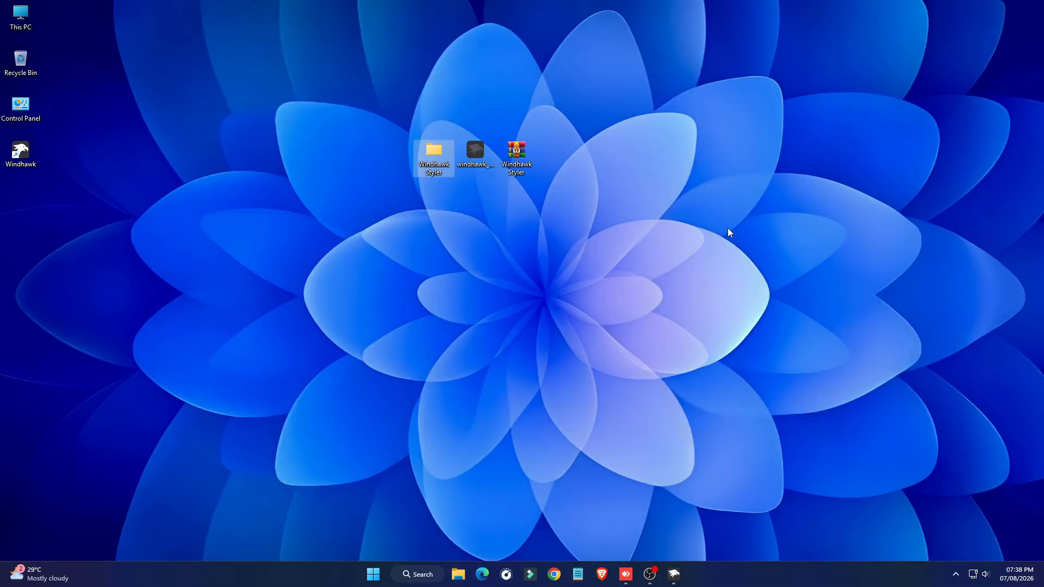
Open Customize Windows 11.txt from the Windhawk Styler folder and copy the mod name "Windows 11 File Explorer Styler"
{"action": "double_click", "coordinate": [437, 161]}
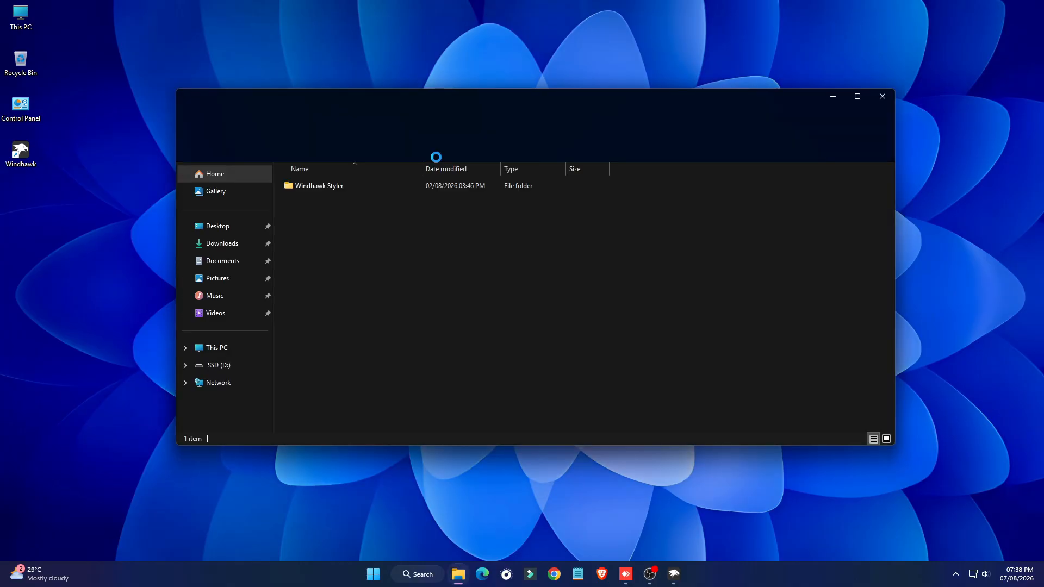
{"action": "double_click", "coordinate": [405, 214]}
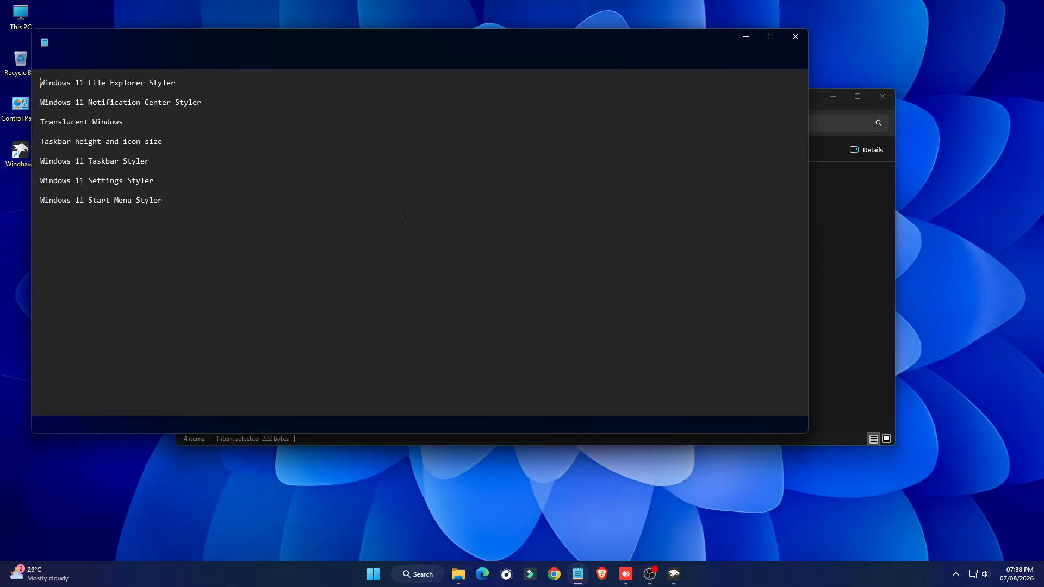
{"action": "left_click_drag", "start_coordinate": [197, 85], "coordinate": [35, 83]}
{"action": "key", "text": "ctrl+c"}
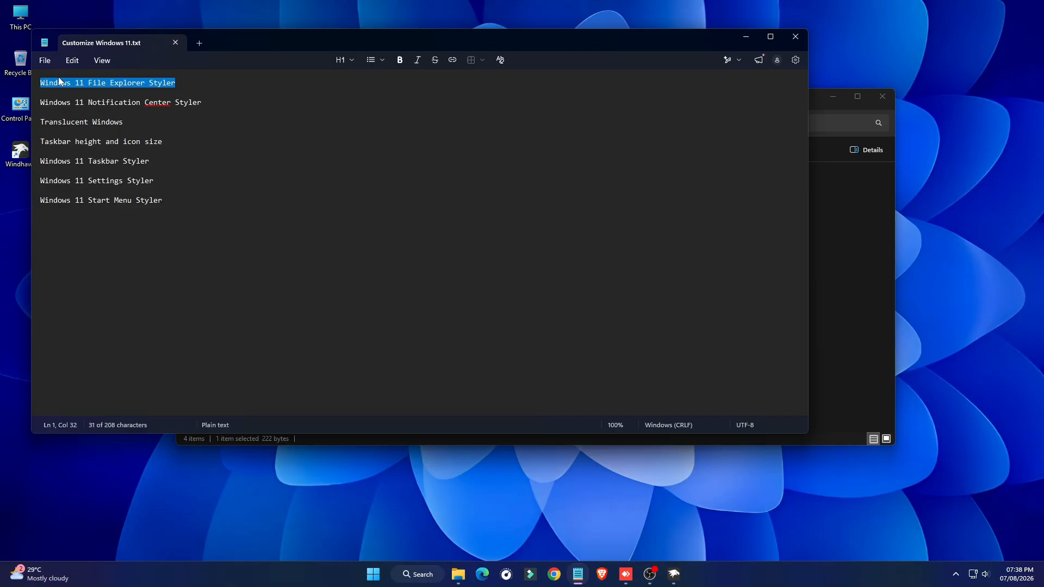
{"action": "right_click", "coordinate": [60, 82]}
{"action": "left_click", "coordinate": [127, 92]}
Switch to Windhawk, search the mods for "Windows 11 File Explorer Styler" and open that mod's details
{"action": "left_click", "coordinate": [674, 574]}
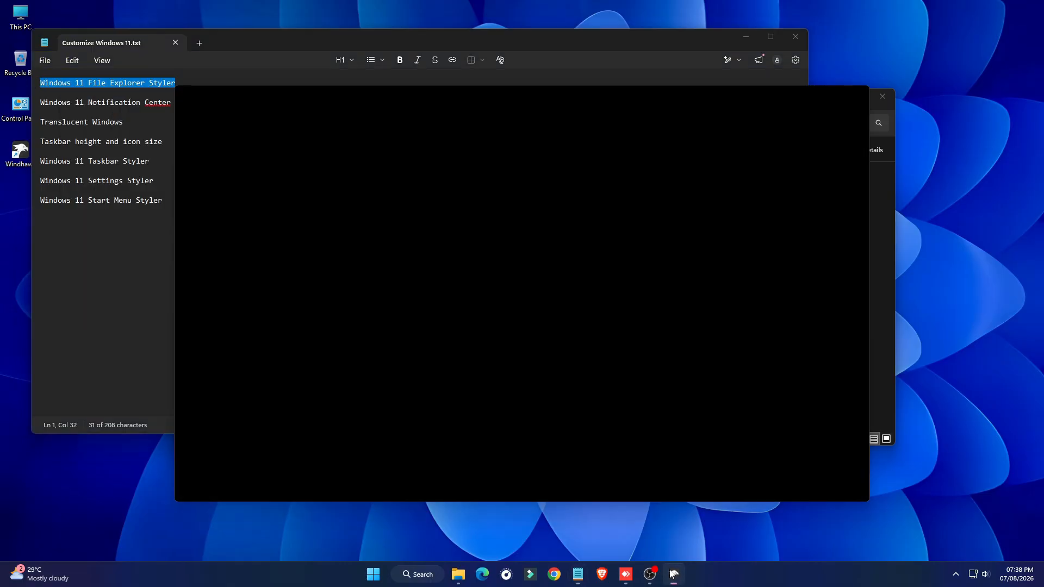
{"action": "left_click", "coordinate": [359, 172]}
{"action": "right_click", "coordinate": [352, 176]}
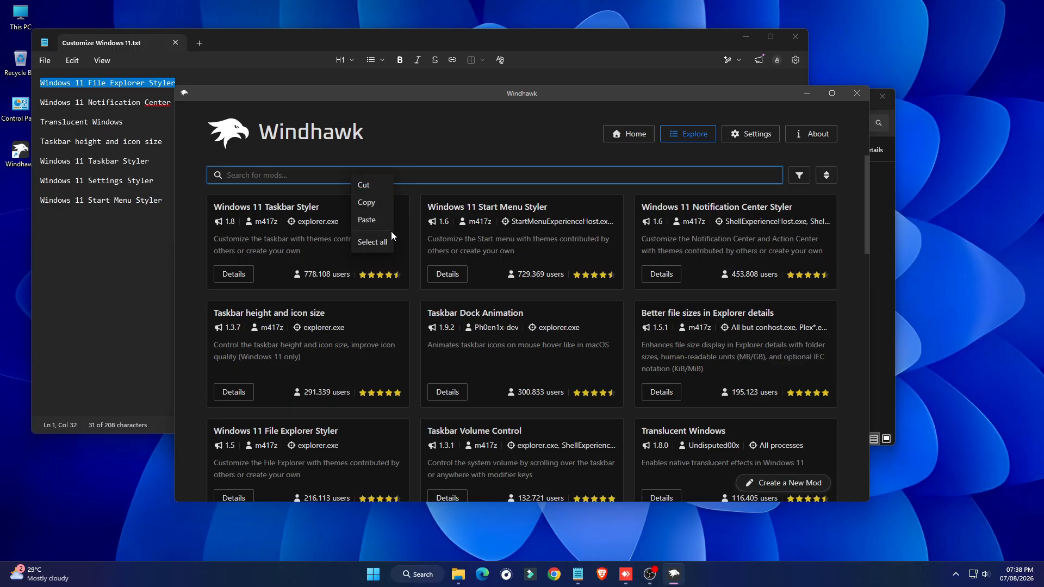
{"action": "left_click", "coordinate": [367, 220]}
{"action": "left_click_drag", "start_coordinate": [338, 208], "coordinate": [212, 208]}
{"action": "left_click", "coordinate": [234, 275]}
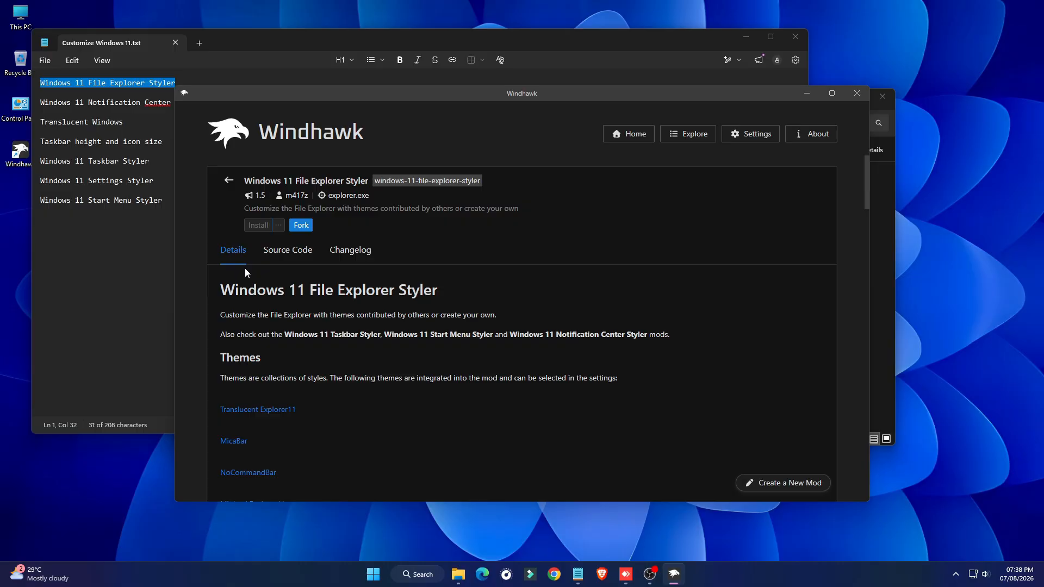
Install the Windows 11 File Explorer Styler mod, accepting the risk, and minimize the Windhawk and Notepad windows
{"action": "left_click", "coordinate": [258, 225]}
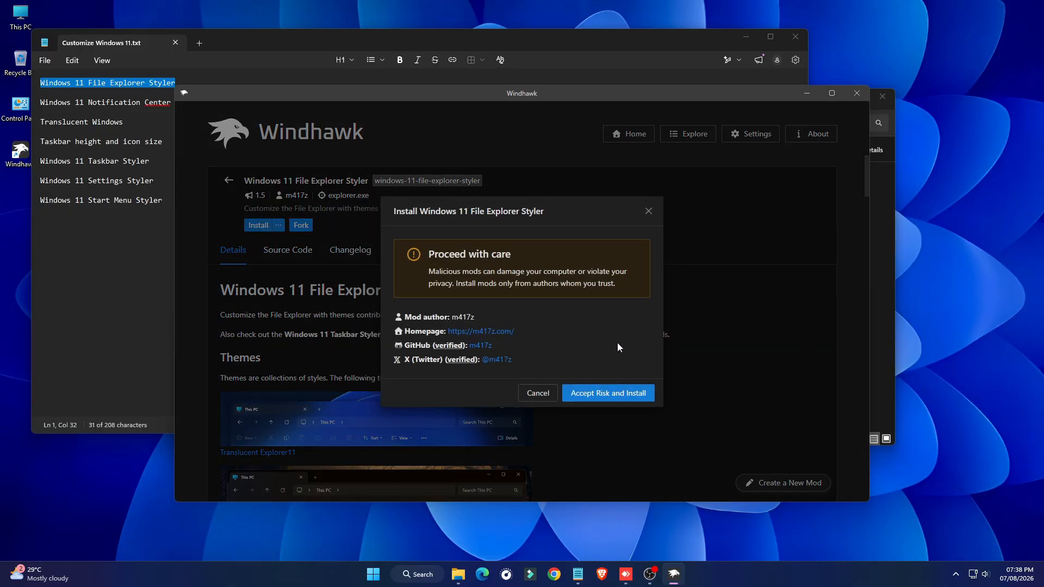
{"action": "left_click", "coordinate": [588, 395]}
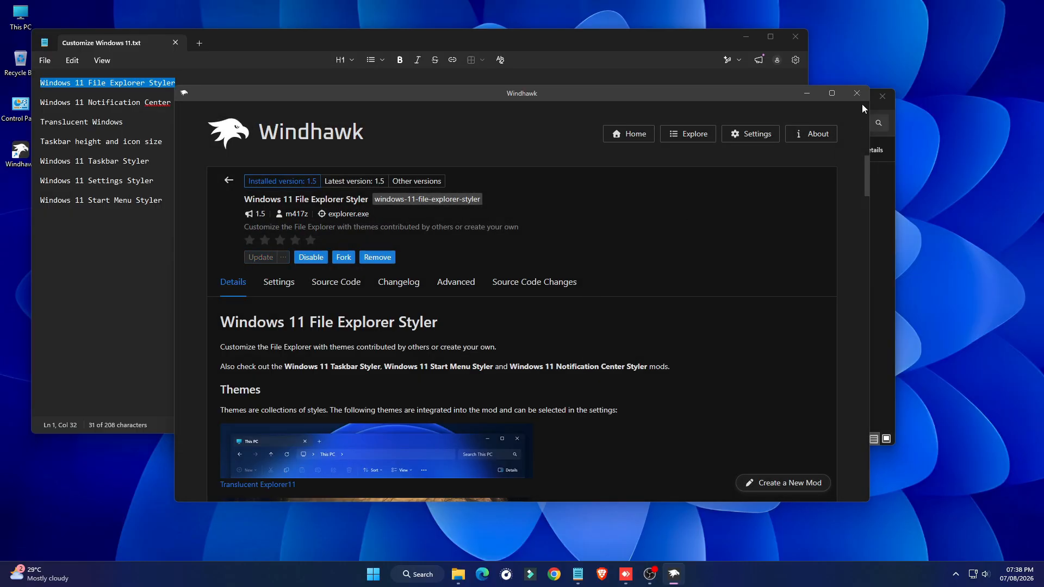
{"action": "left_click", "coordinate": [813, 96]}
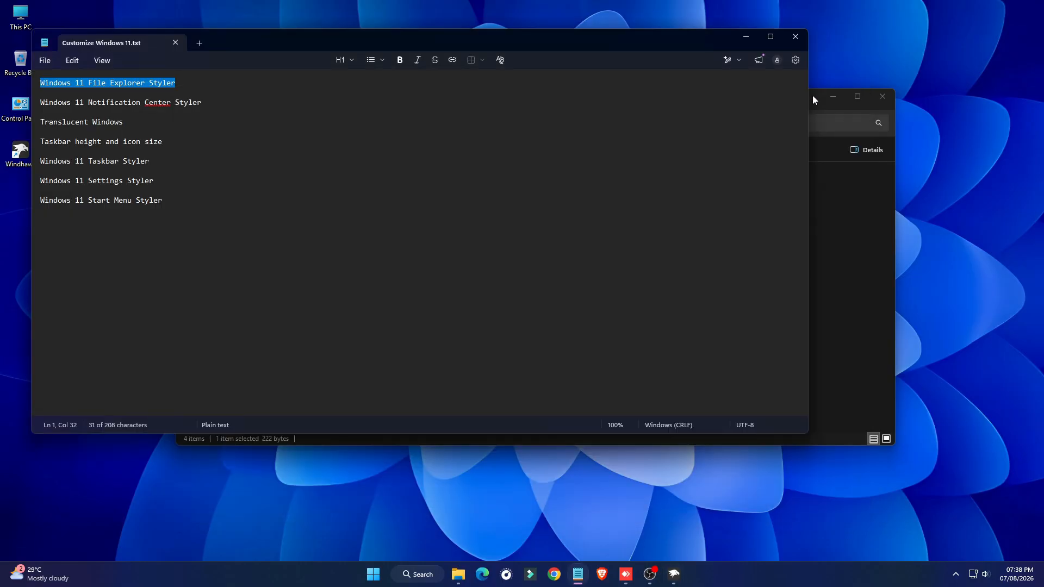
{"action": "left_click", "coordinate": [746, 38]}
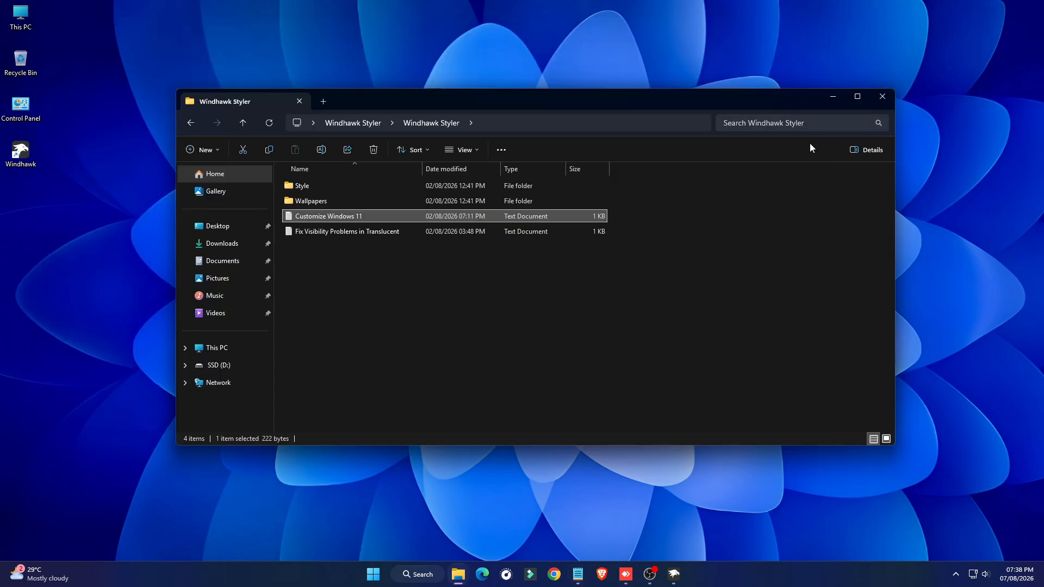
Open Windows 11 File Explorer Styler.txt from the Style folder and copy its entire contents
{"action": "double_click", "coordinate": [433, 185]}
{"action": "left_click", "coordinate": [379, 217]}
{"action": "double_click", "coordinate": [377, 218]}
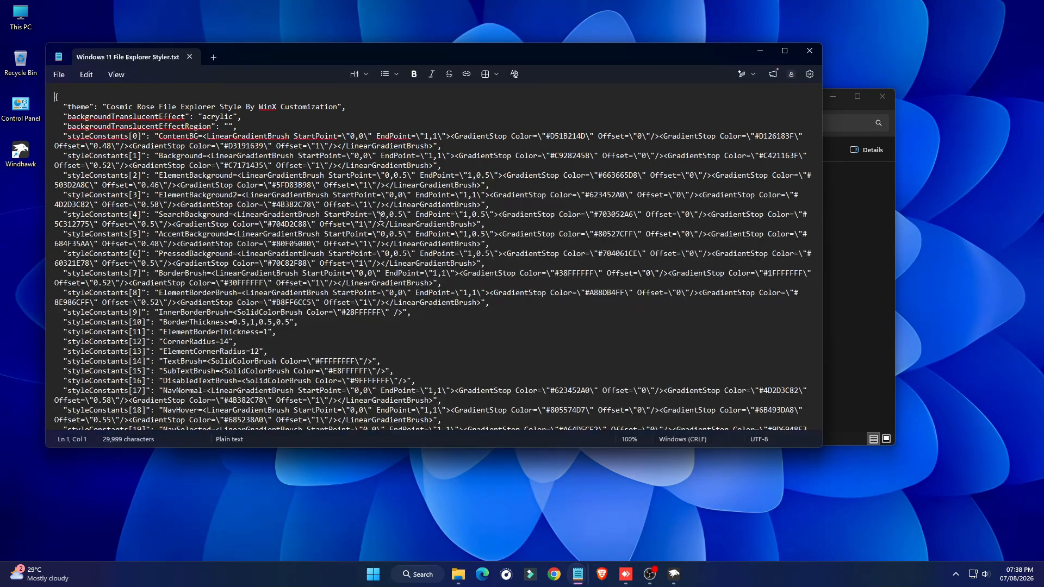
{"action": "key", "text": "ctrl+a"}
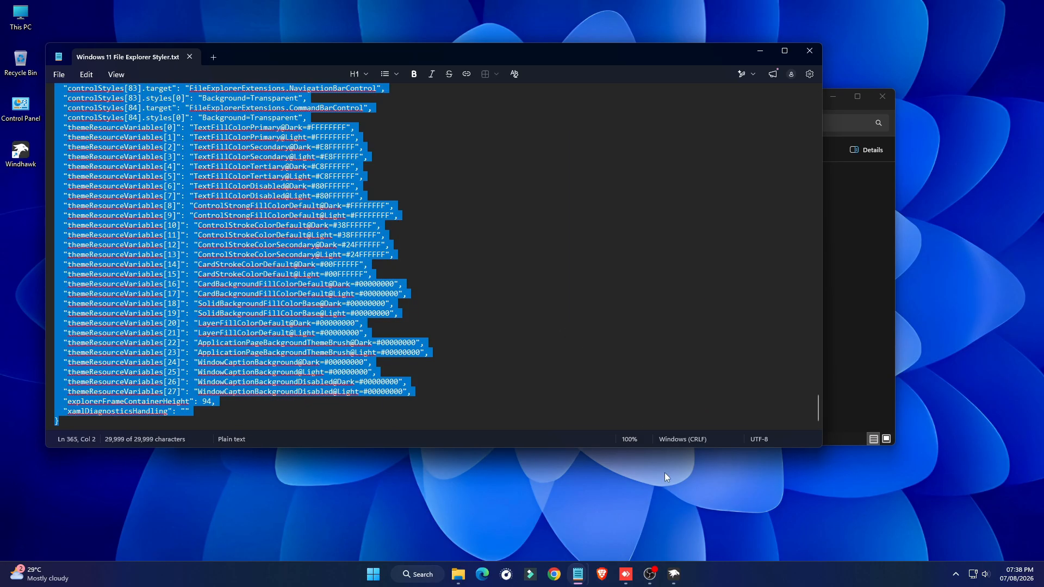
Replace the File Explorer Styler mod's advanced mod settings with the copied style code, save them, and clear away the Windhawk and text file windows
{"action": "left_click", "coordinate": [674, 568]}
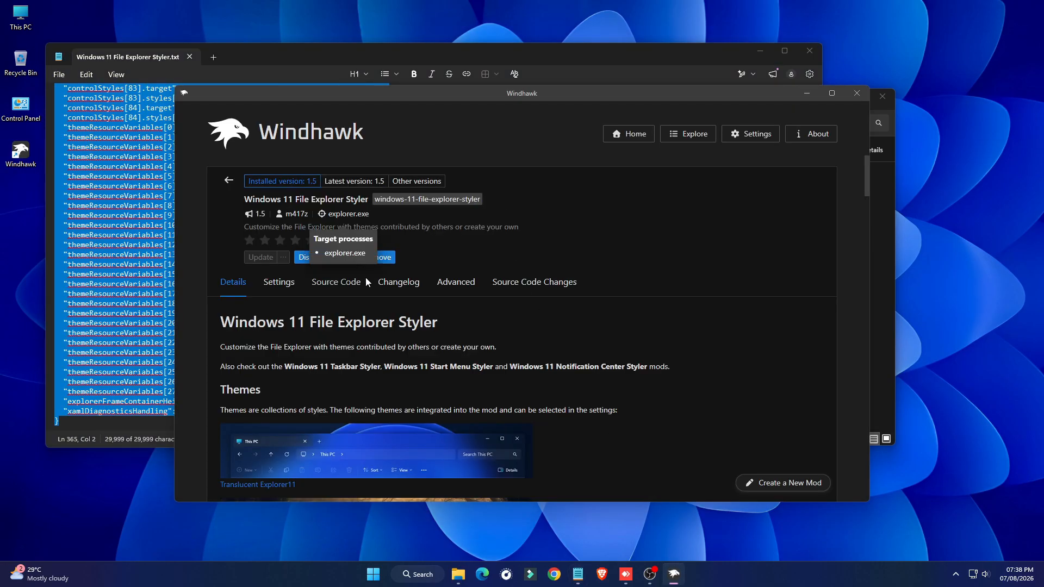
{"action": "left_click", "coordinate": [457, 282]}
{"action": "scroll", "coordinate": [502, 303], "scroll_direction": "down", "scroll_amount": 4}
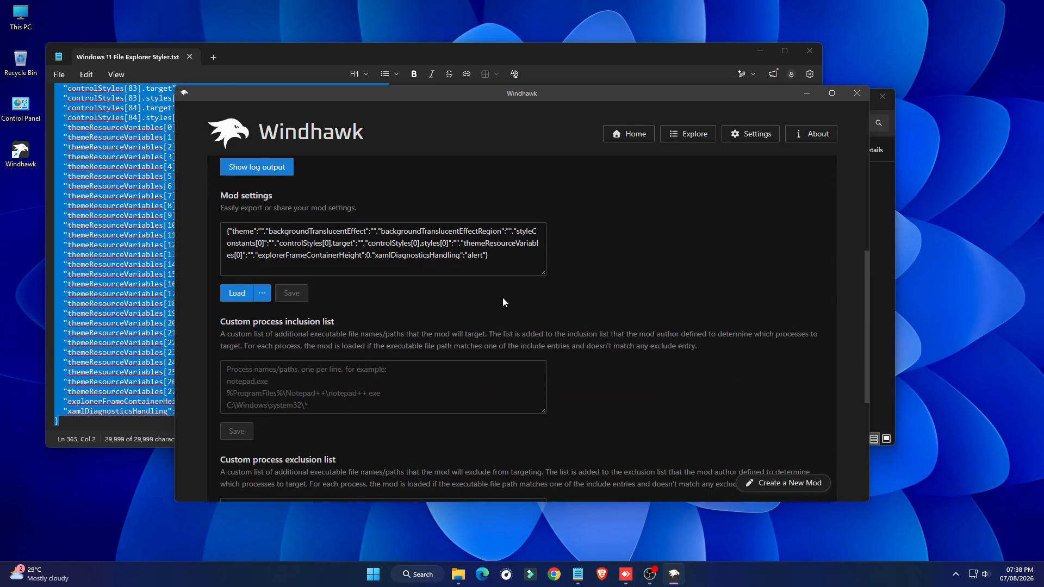
{"action": "left_click_drag", "start_coordinate": [489, 256], "coordinate": [161, 227]}
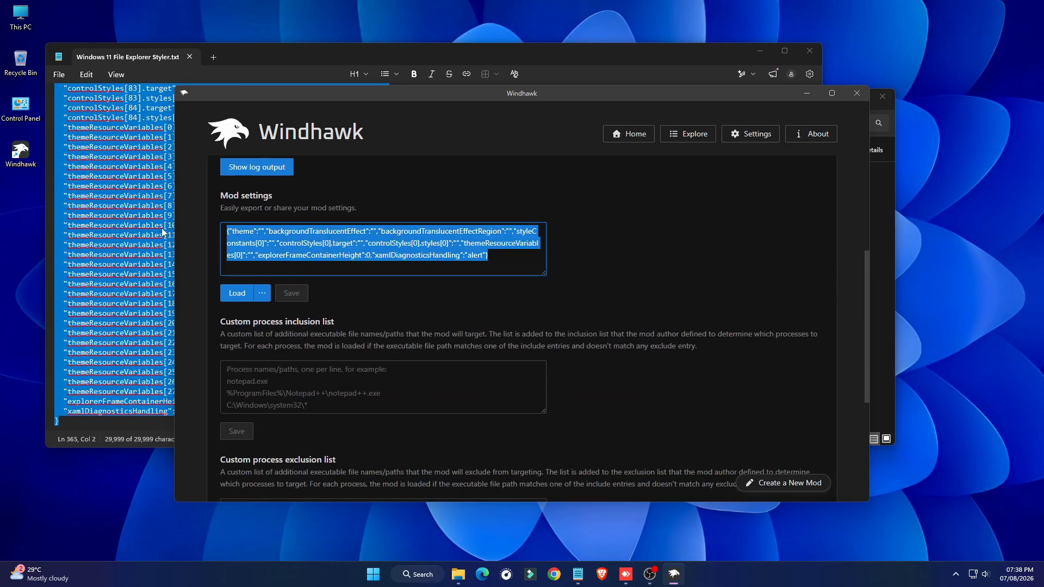
{"action": "right_click", "coordinate": [278, 244]}
{"action": "left_click", "coordinate": [289, 288]}
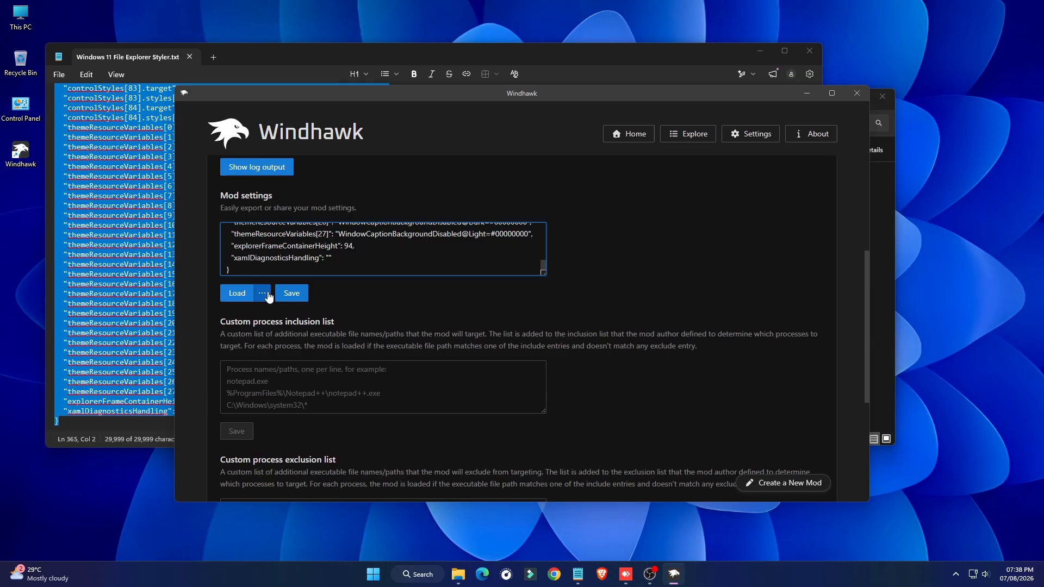
{"action": "left_click", "coordinate": [292, 294]}
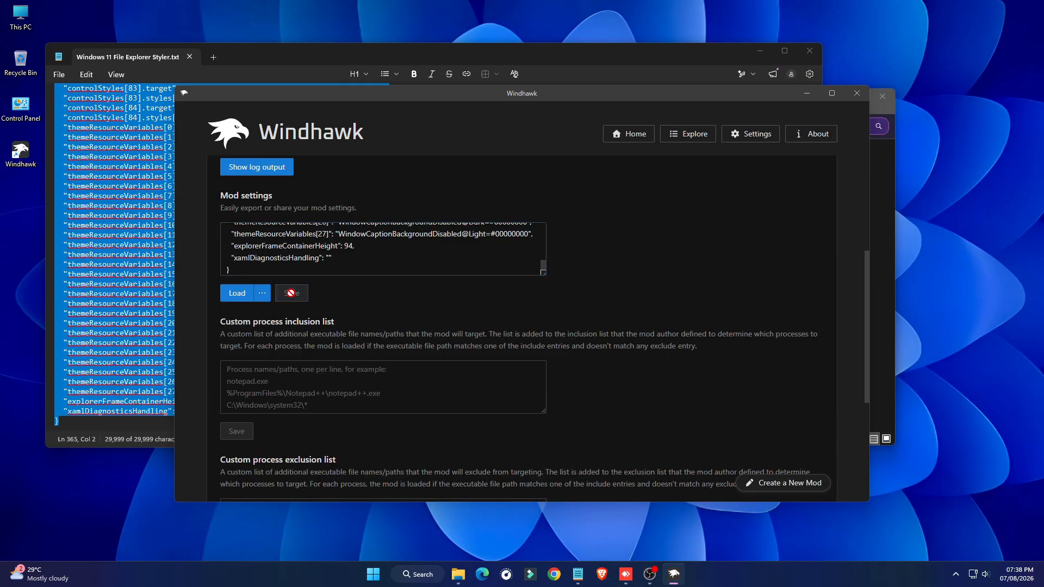
{"action": "left_click", "coordinate": [852, 94]}
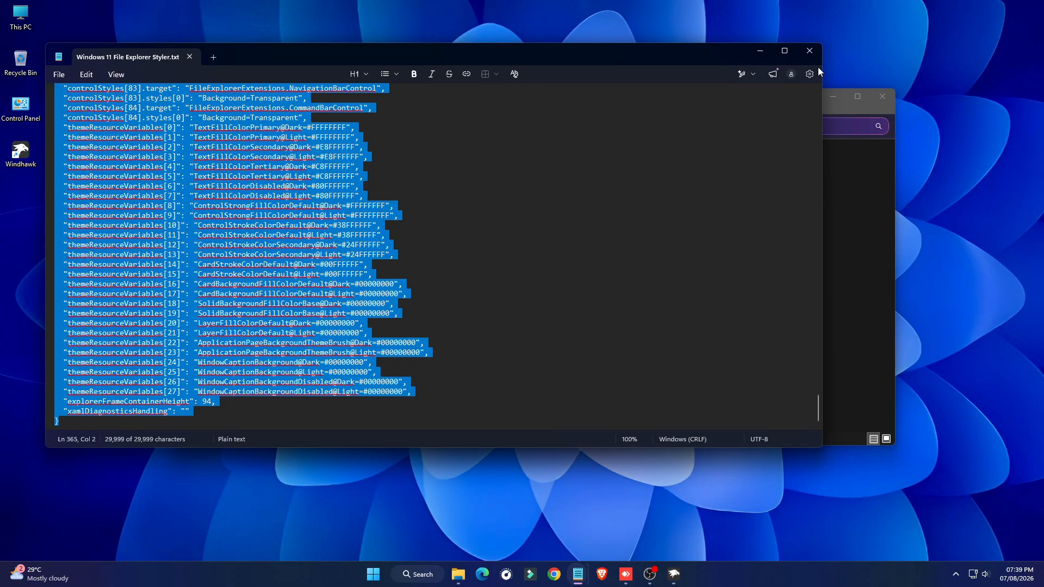
{"action": "left_click", "coordinate": [810, 56]}
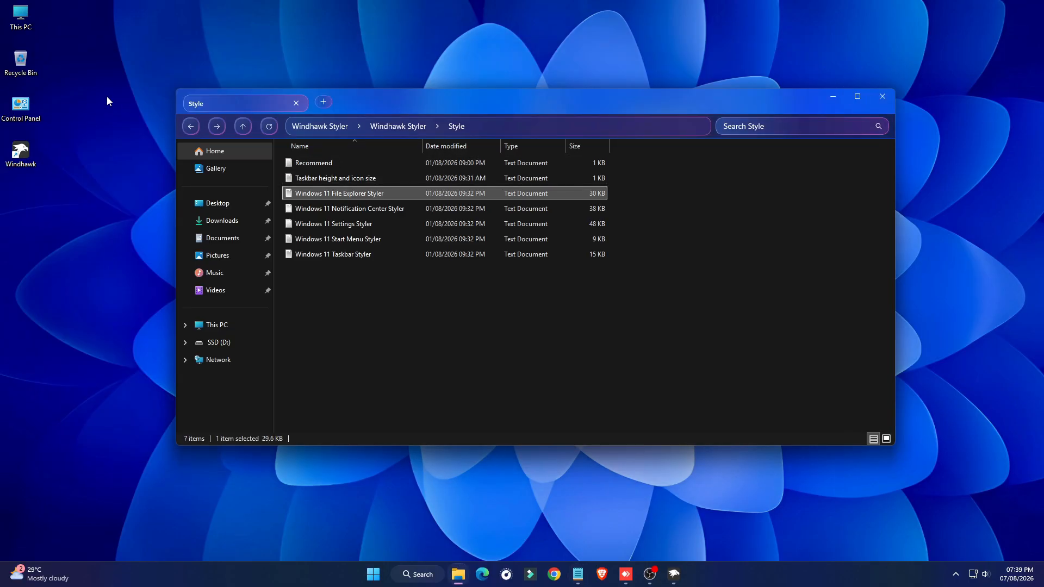
Open This PC to examine the restyled File Explorer window, and close it
{"action": "double_click", "coordinate": [21, 16]}
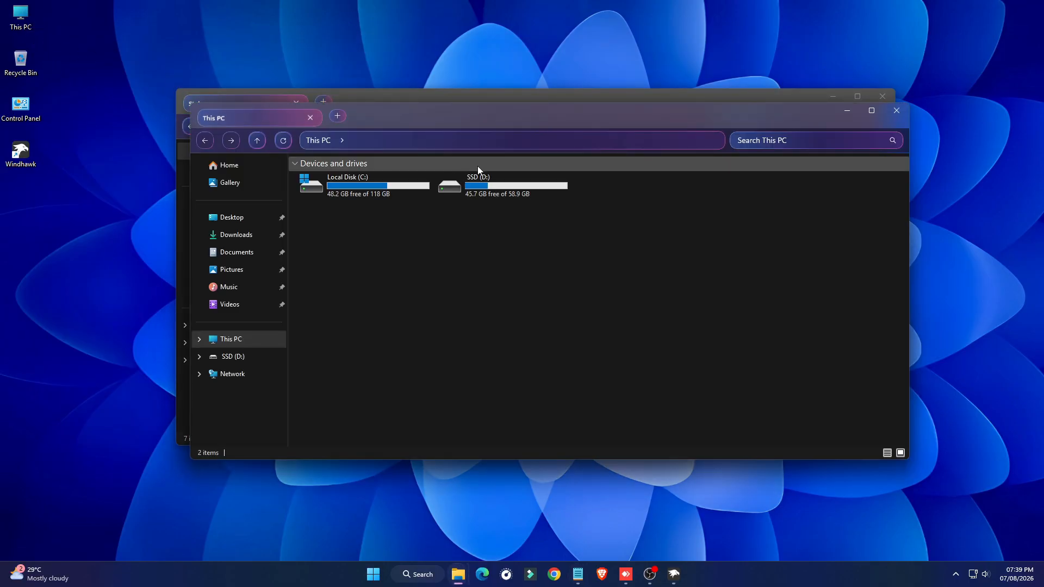
{"action": "left_click_drag", "start_coordinate": [776, 116], "coordinate": [800, 95]}
{"action": "left_click", "coordinate": [907, 85]}
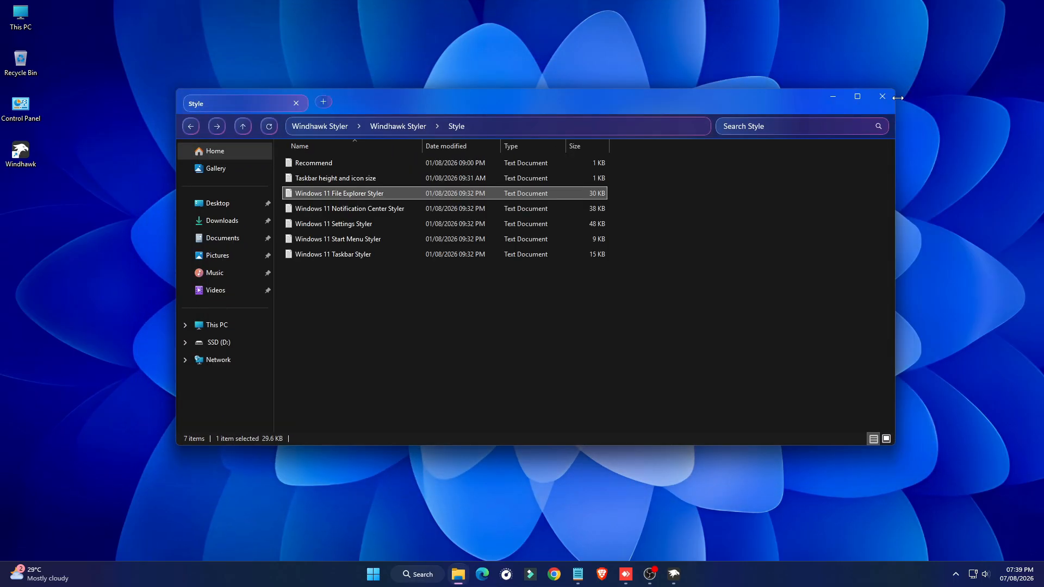
Copy the mod name "Windows 11 Notification Center Styler" from Customize Windows 11.txt and switch back to Windhawk
{"action": "left_click", "coordinate": [190, 126]}
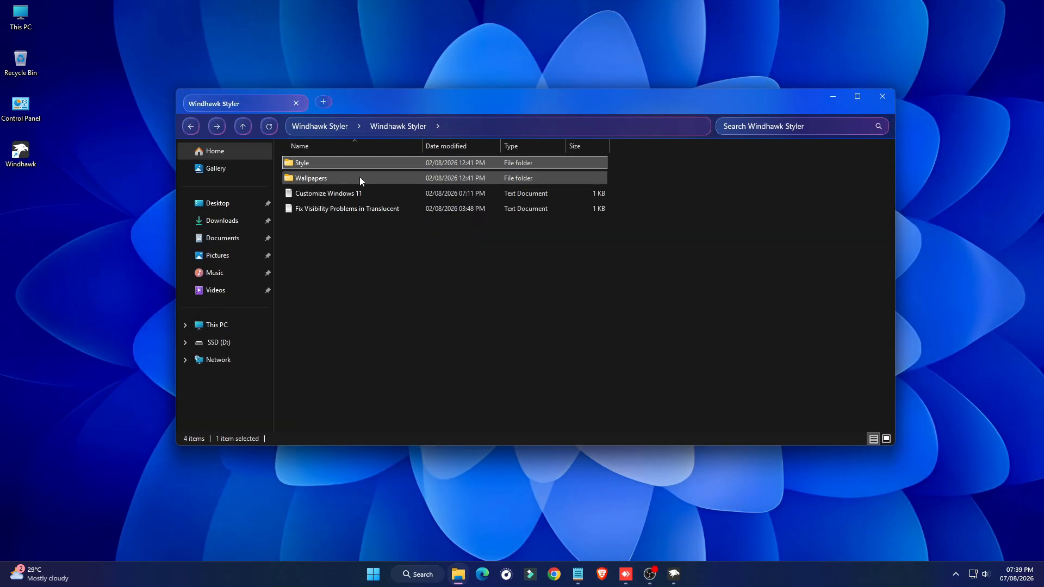
{"action": "double_click", "coordinate": [336, 193]}
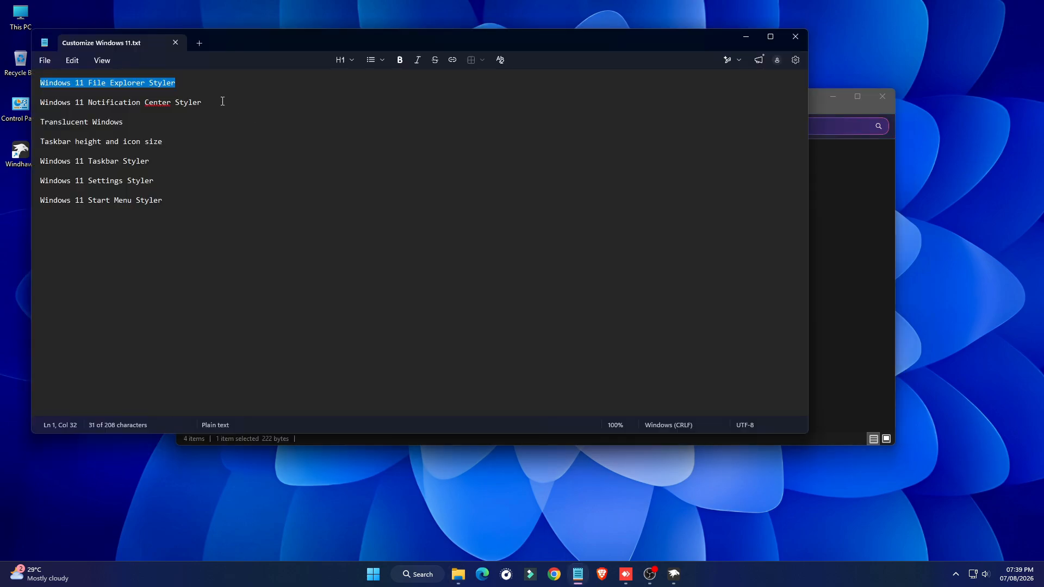
{"action": "left_click_drag", "start_coordinate": [208, 102], "coordinate": [45, 104]}
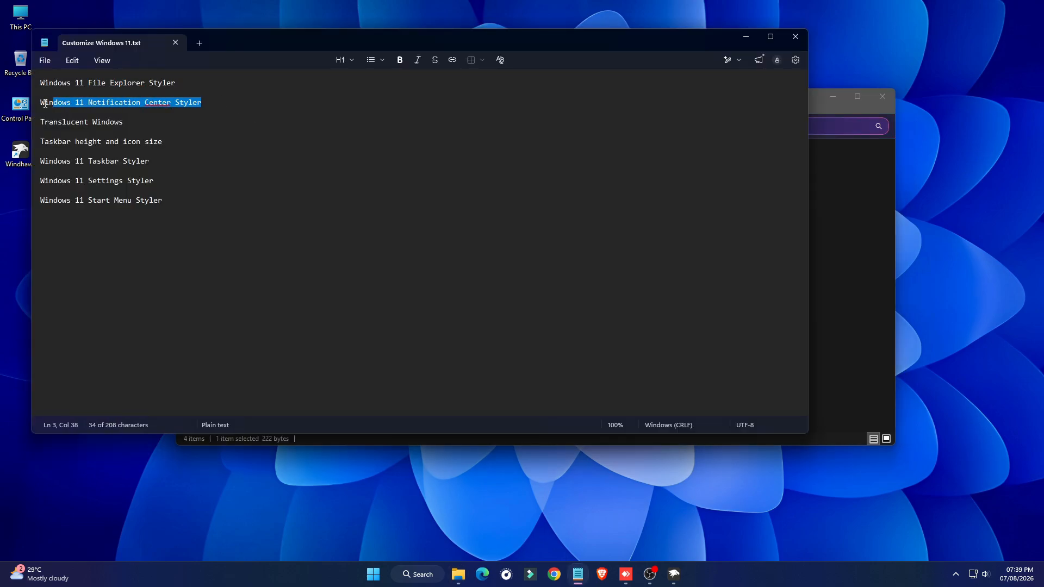
{"action": "right_click", "coordinate": [90, 106]}
{"action": "left_click", "coordinate": [144, 120]}
{"action": "left_click", "coordinate": [673, 574]}
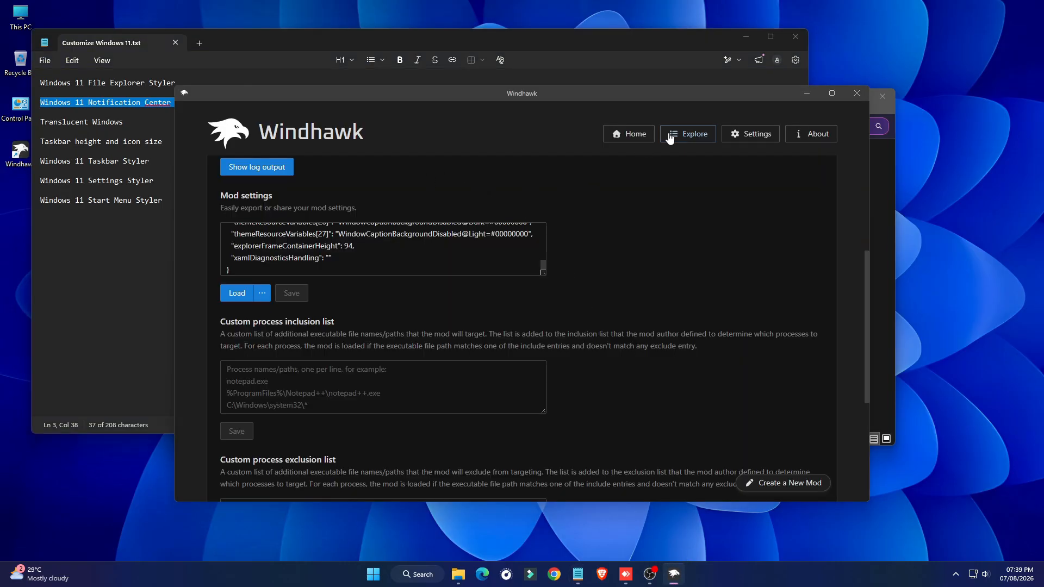
Search Windhawk's mod catalogue for "Windows 11 Notification Center Styler" using the copied name
{"action": "left_click", "coordinate": [670, 136]}
{"action": "left_click", "coordinate": [414, 174]}
{"action": "left_click_drag", "start_coordinate": [340, 176], "coordinate": [250, 171]}
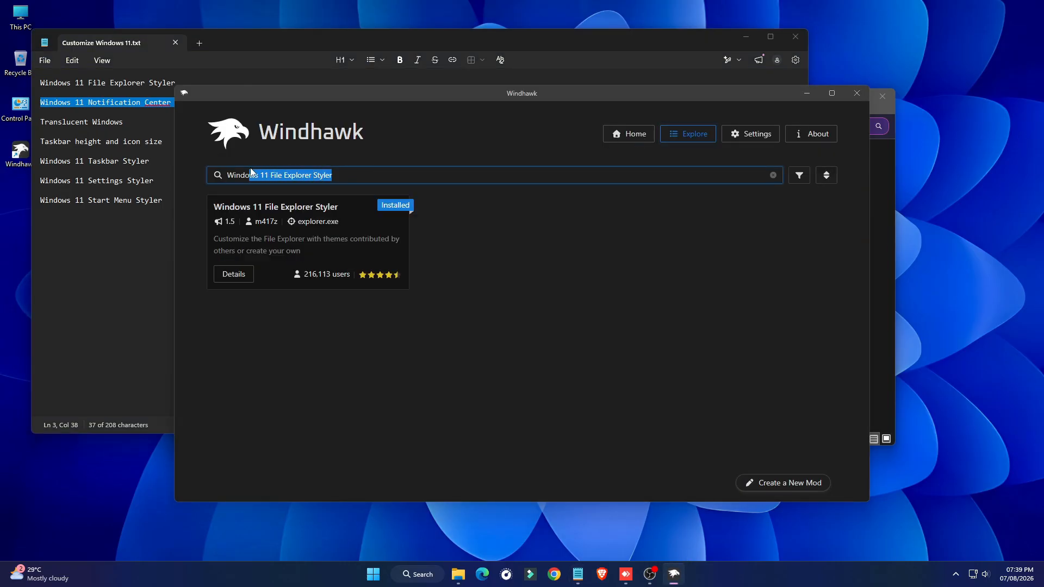
{"action": "right_click", "coordinate": [248, 173]}
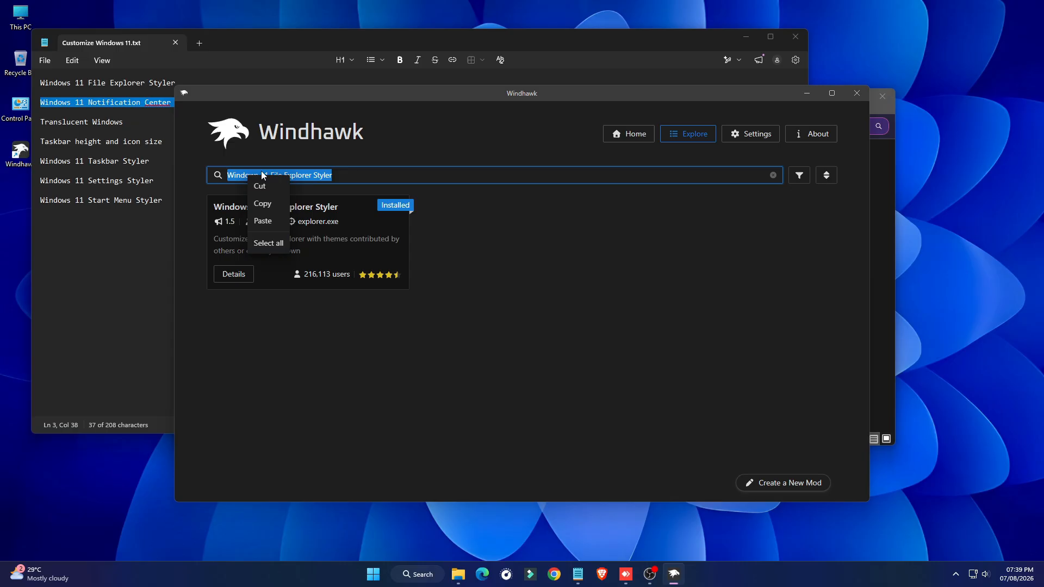
{"action": "left_click", "coordinate": [266, 222]}
Open the details of the Windows 11 Notification Center Styler mod and install it, accepting the risk
{"action": "left_click_drag", "start_coordinate": [379, 207], "coordinate": [213, 207]}
{"action": "left_click", "coordinate": [243, 275]}
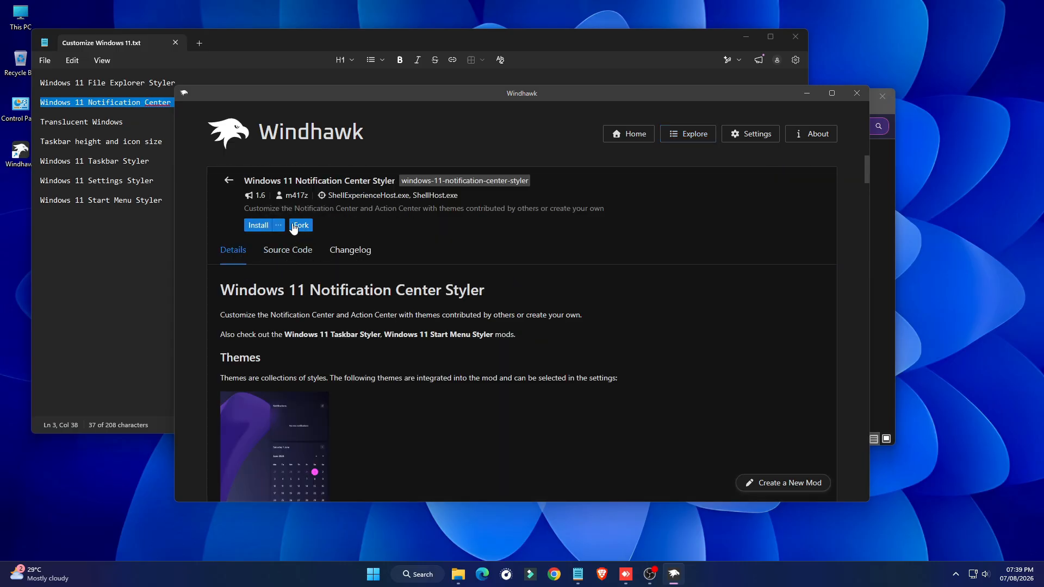
{"action": "left_click", "coordinate": [258, 225]}
{"action": "left_click", "coordinate": [604, 392]}
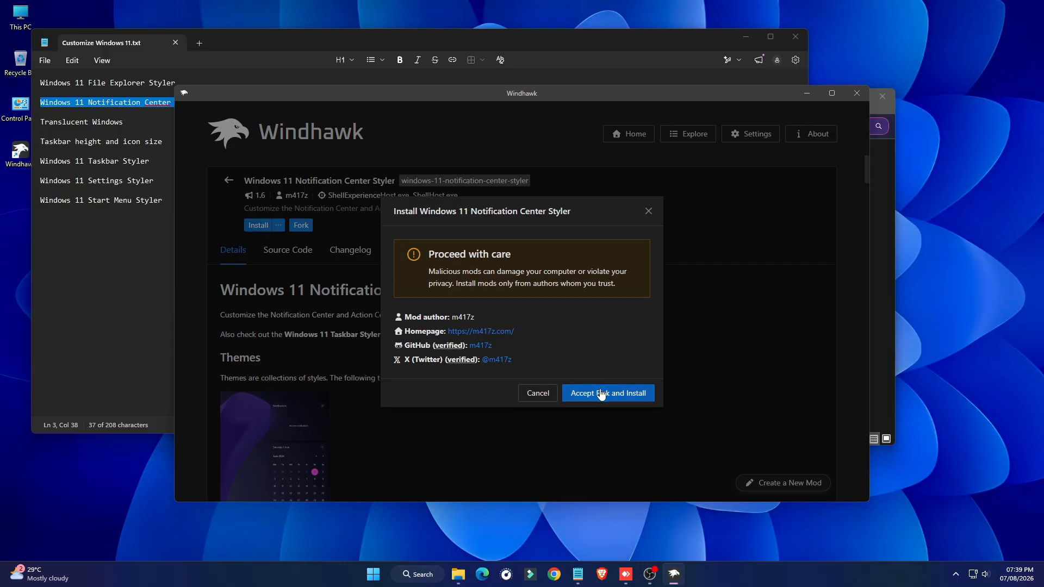
{"action": "scroll", "coordinate": [572, 321], "scroll_direction": "down", "scroll_amount": 2}
{"action": "scroll", "coordinate": [578, 322], "scroll_direction": "down", "scroll_amount": 1}
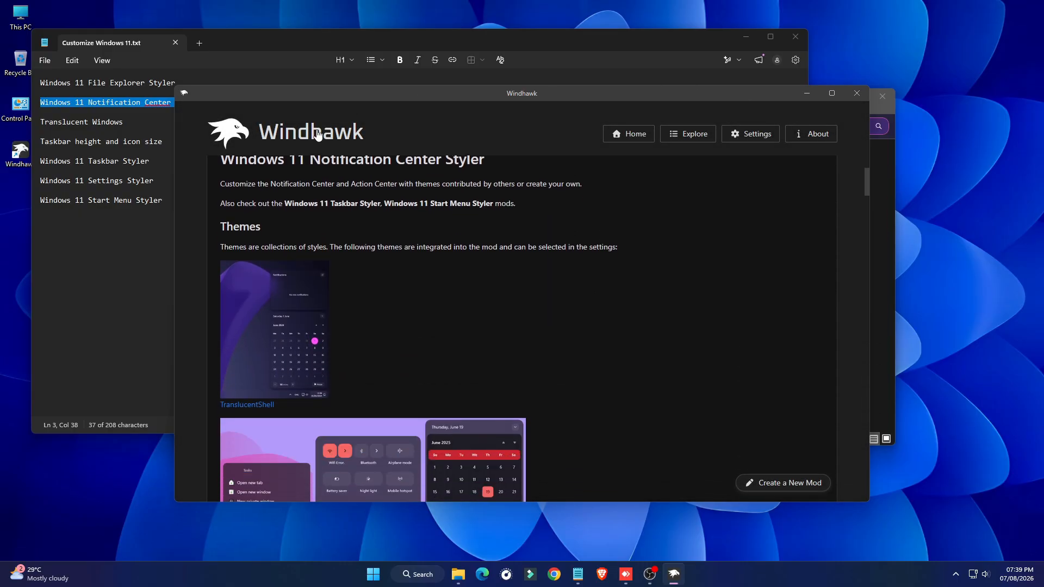
Open Windows 11 Notification Center Styler.txt from the Style folder and copy its entire contents
{"action": "left_click", "coordinate": [817, 100]}
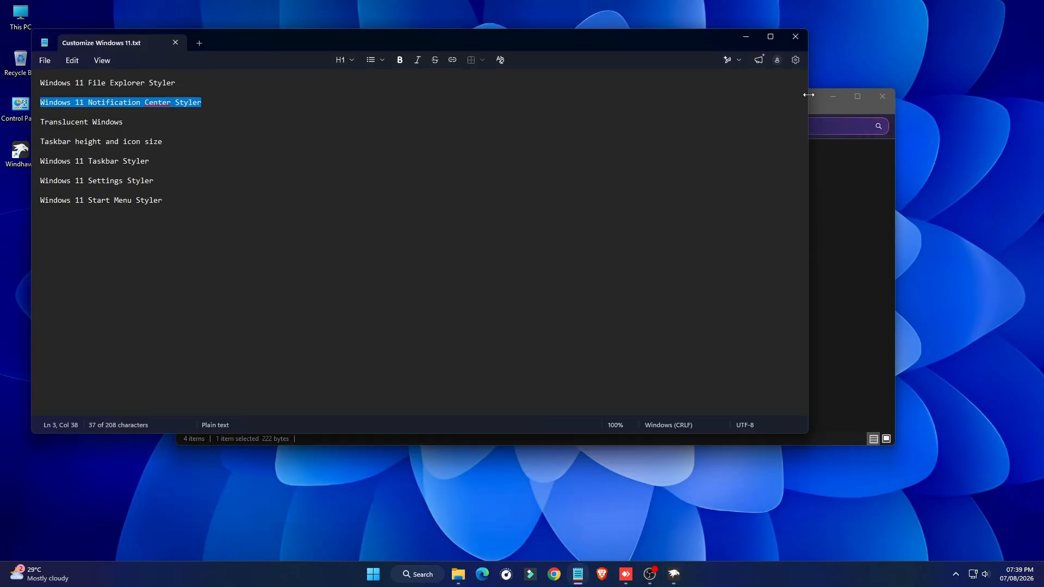
{"action": "left_click", "coordinate": [747, 38]}
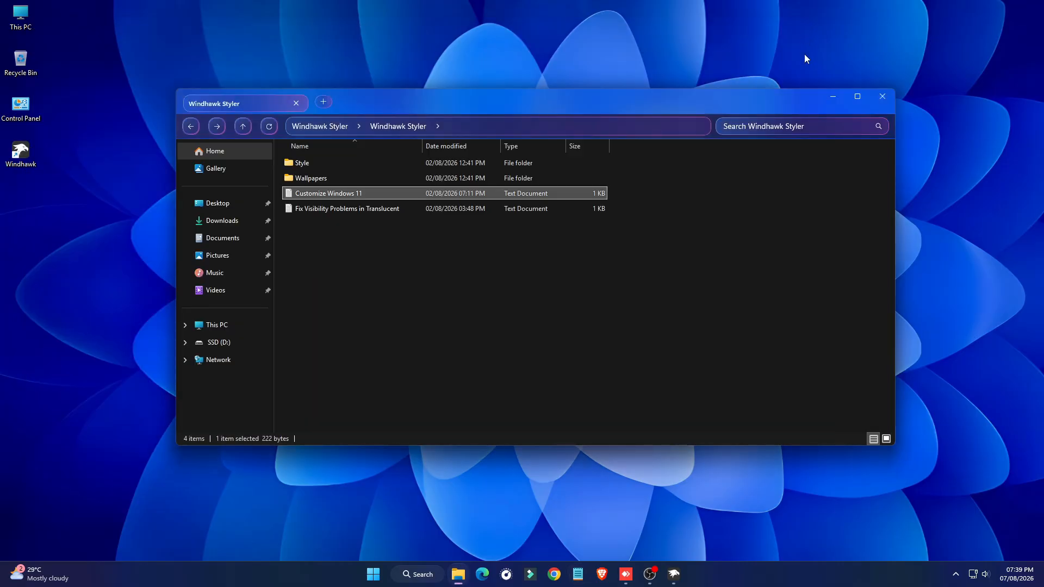
{"action": "double_click", "coordinate": [461, 161]}
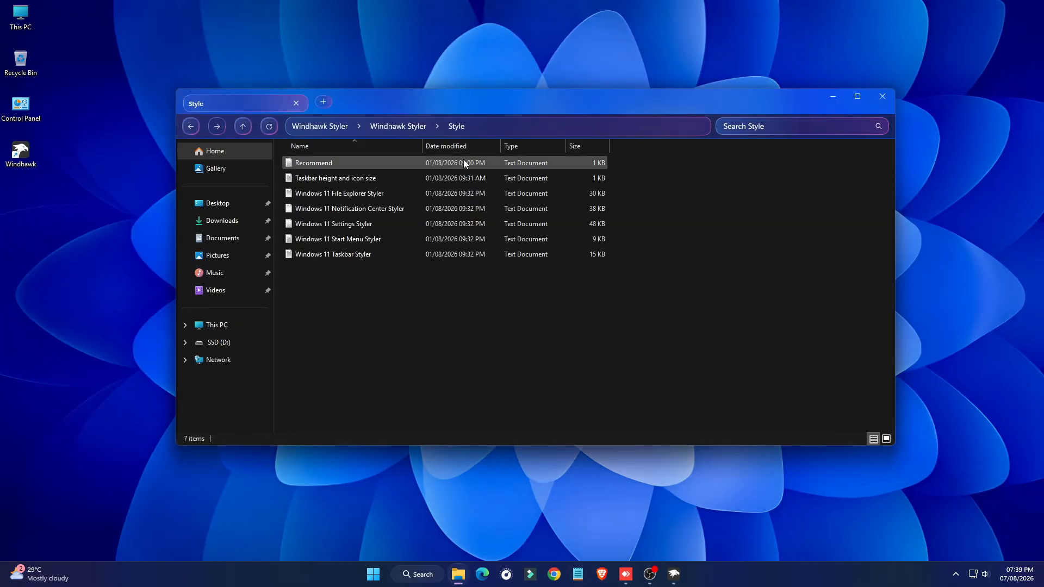
{"action": "double_click", "coordinate": [403, 205]}
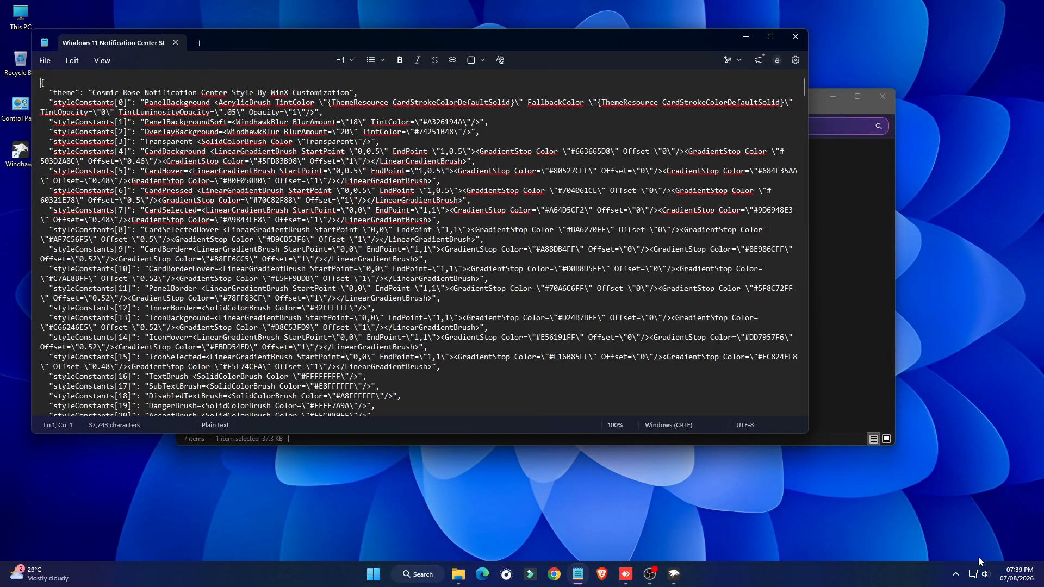
{"action": "left_click", "coordinate": [1016, 576]}
{"action": "left_click", "coordinate": [1016, 575]}
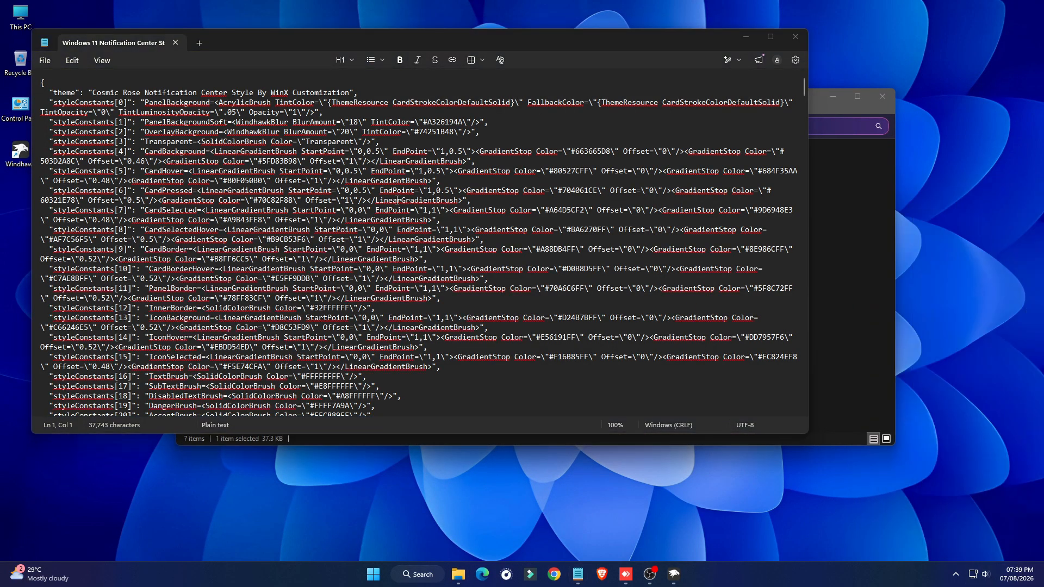
{"action": "left_click", "coordinate": [397, 200]}
{"action": "key", "text": "ctrl+a"}
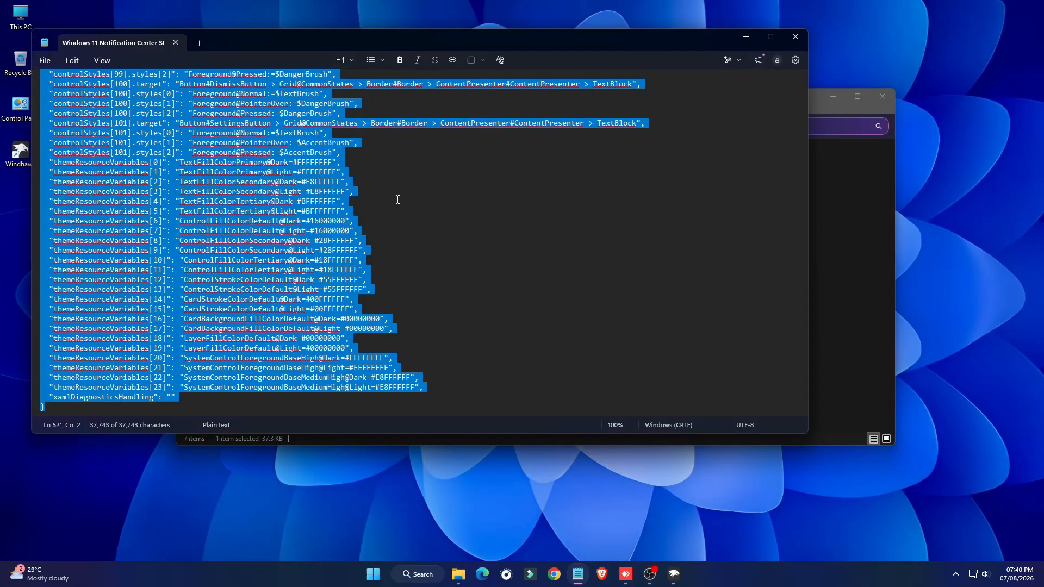
Replace the Notification Center Styler mod's advanced mod settings in Windhawk with the copied style code, save them, and minimize Windhawk
{"action": "left_click", "coordinate": [674, 574]}
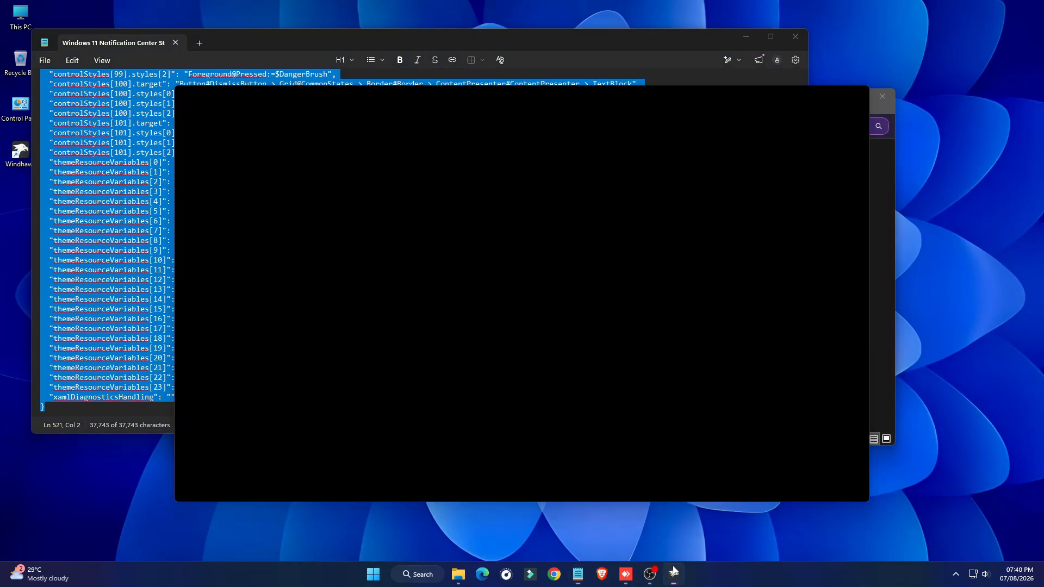
{"action": "scroll", "coordinate": [484, 231], "scroll_direction": "up", "scroll_amount": 1}
{"action": "scroll", "coordinate": [483, 232], "scroll_direction": "up", "scroll_amount": 2}
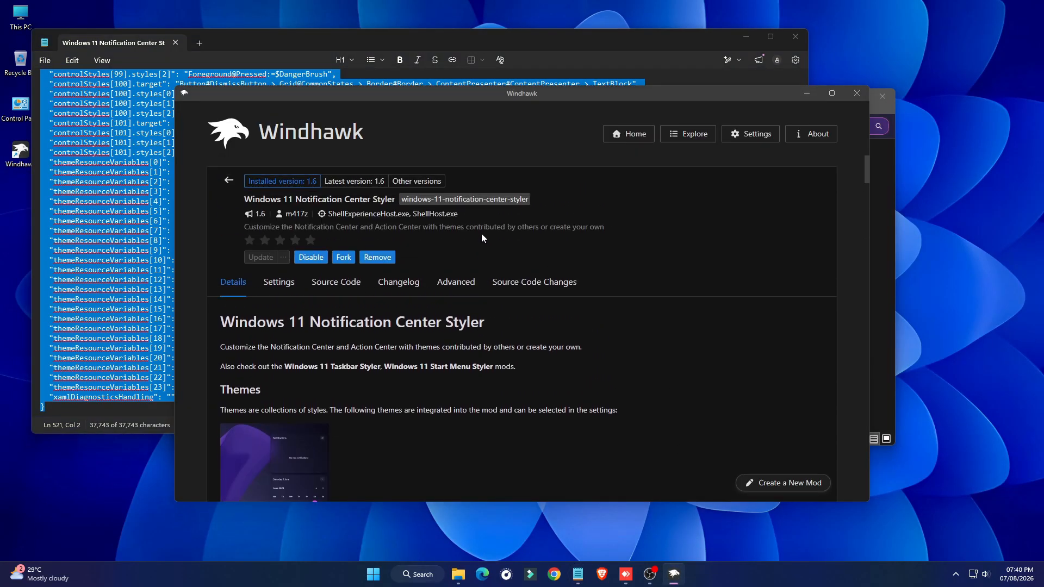
{"action": "left_click", "coordinate": [463, 284]}
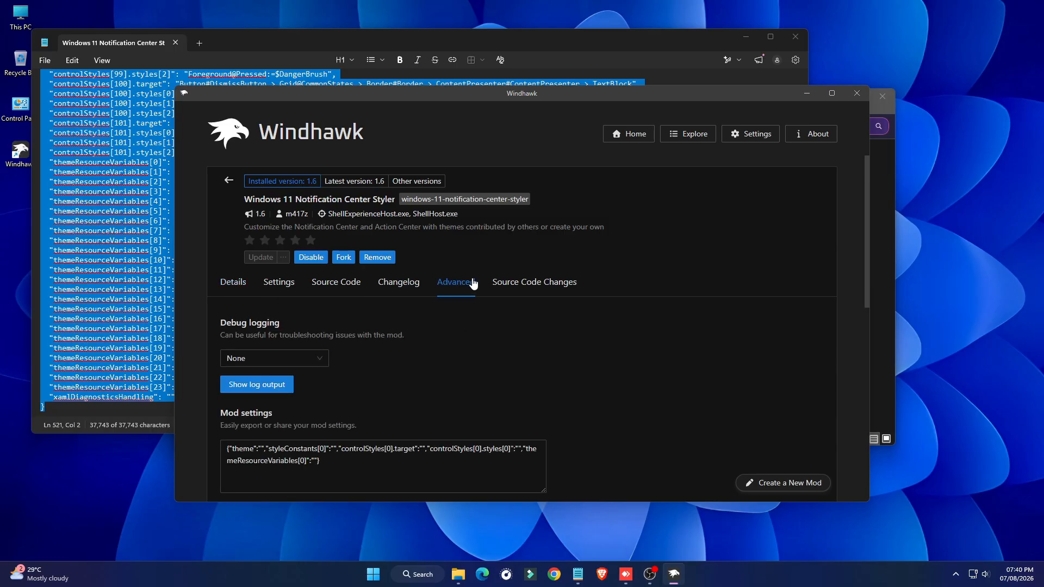
{"action": "scroll", "coordinate": [500, 304], "scroll_direction": "down", "scroll_amount": 3}
{"action": "left_click_drag", "start_coordinate": [323, 298], "coordinate": [208, 288]}
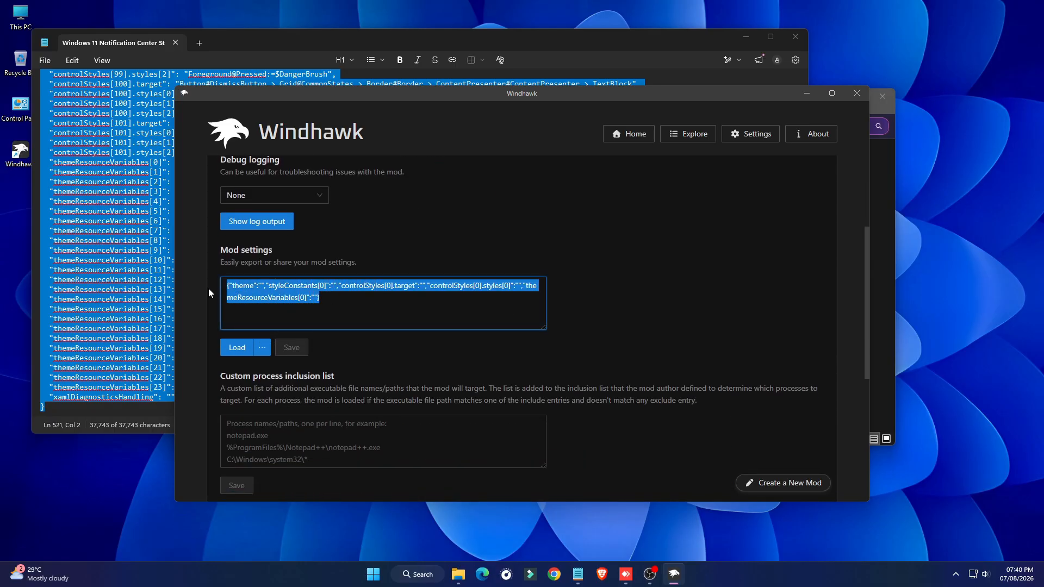
{"action": "right_click", "coordinate": [263, 288]}
{"action": "left_click", "coordinate": [284, 328]}
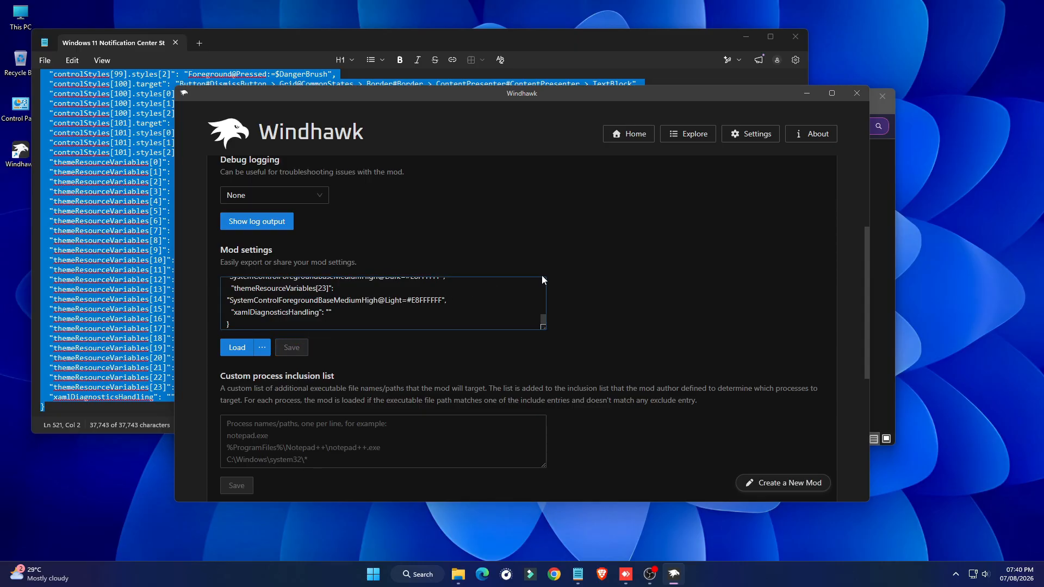
{"action": "left_click", "coordinate": [809, 96]}
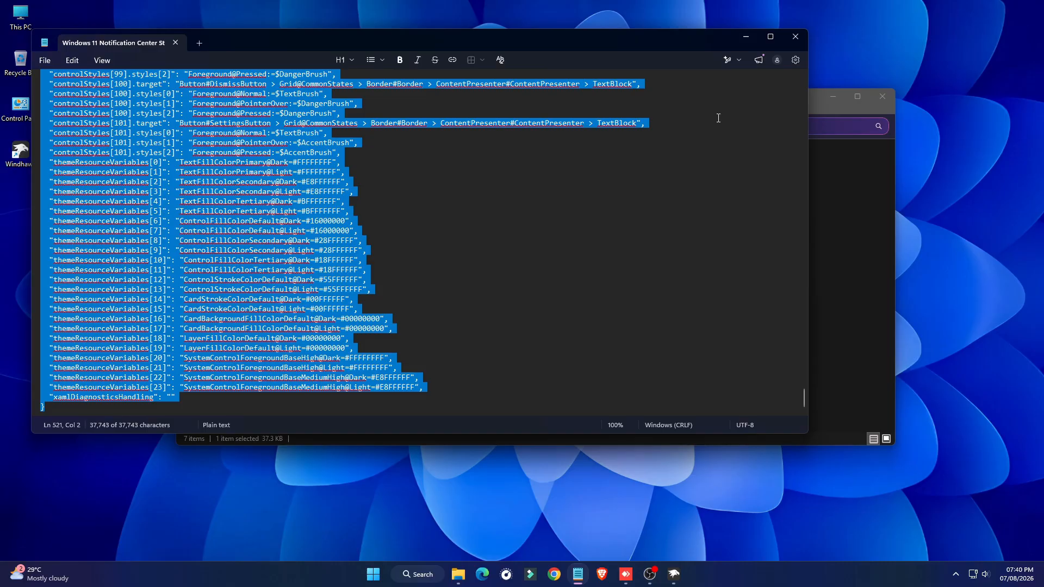
Examine the restyled quick settings, notification center and calendar flyouts, and close them
{"action": "left_click", "coordinate": [988, 574]}
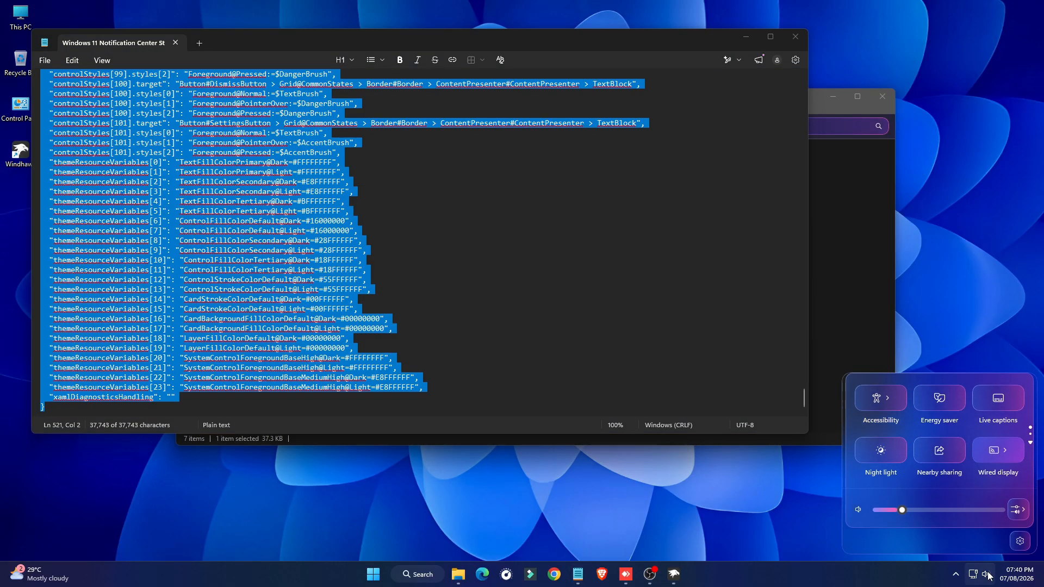
{"action": "left_click", "coordinate": [988, 575]}
{"action": "left_click", "coordinate": [1016, 572]}
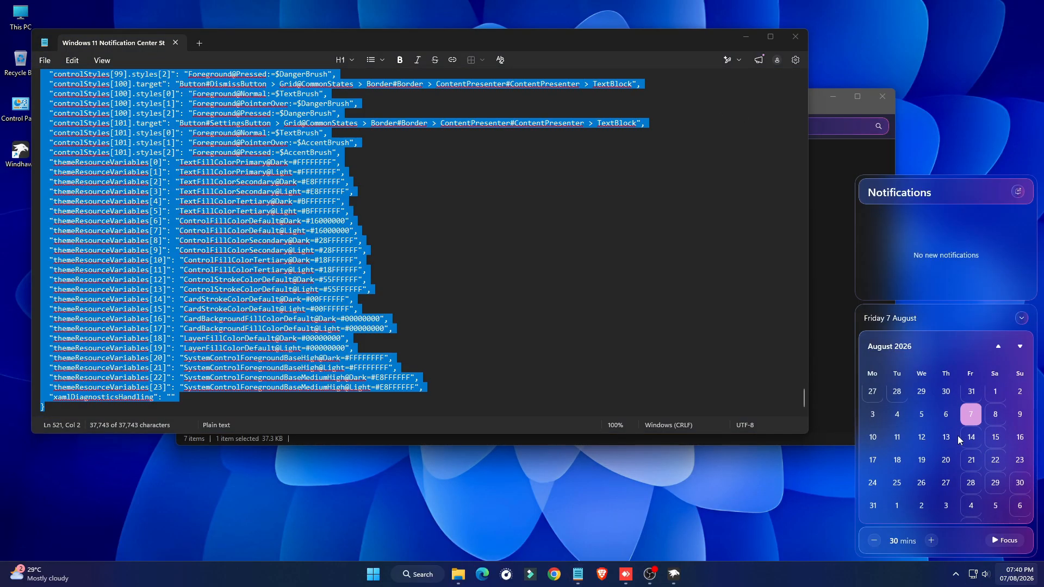
{"action": "scroll", "coordinate": [957, 438], "scroll_direction": "down", "scroll_amount": 2}
{"action": "scroll", "coordinate": [957, 447], "scroll_direction": "up", "scroll_amount": 2}
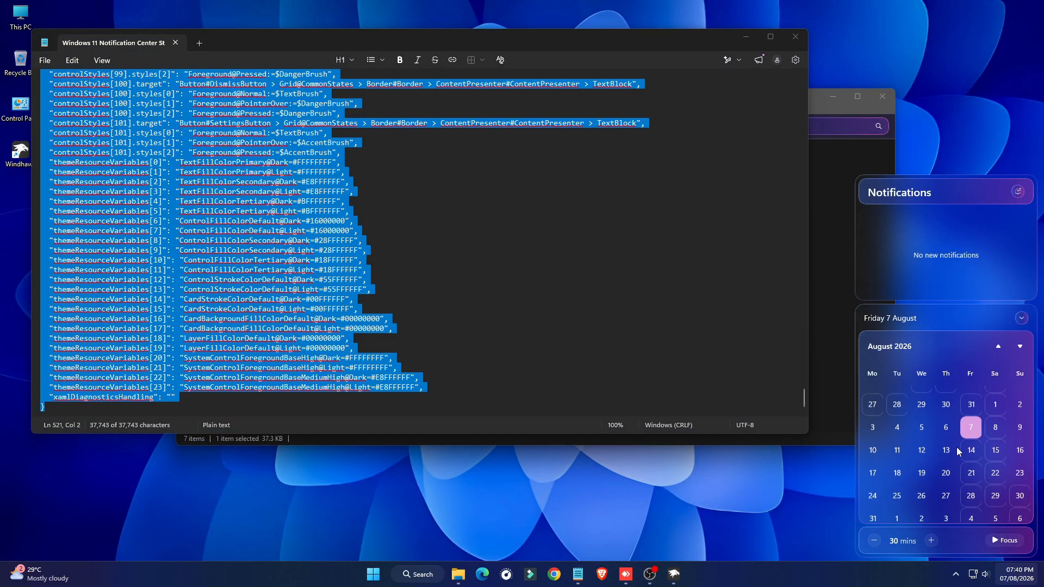
{"action": "left_click", "coordinate": [987, 125]}
Close the style text file, open Customize Windows 11.txt from the Windhawk Styler folder, and copy the mod name "Translucent Windows"
{"action": "left_click", "coordinate": [795, 37]}
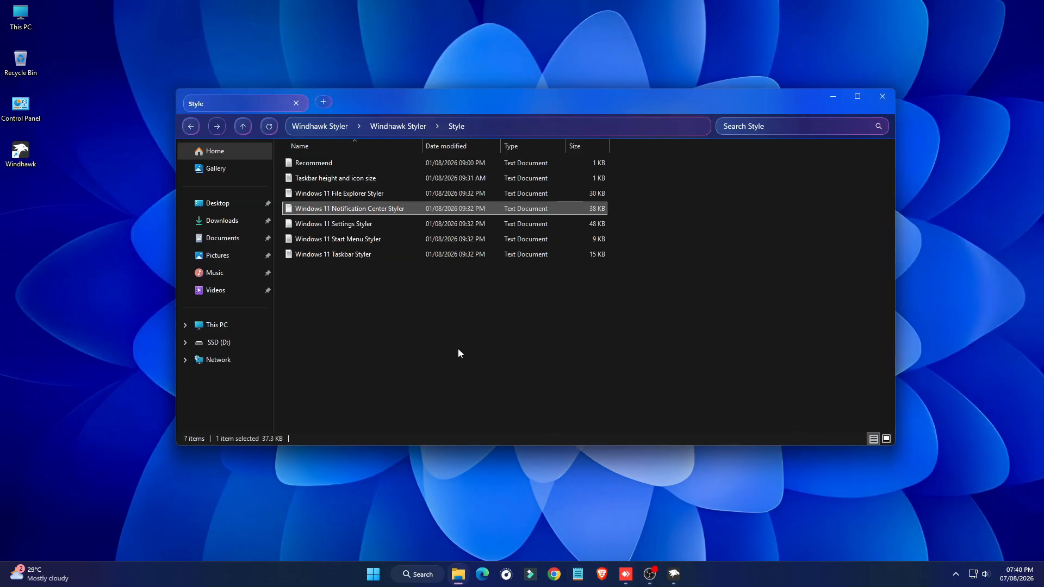
{"action": "left_click", "coordinate": [190, 126]}
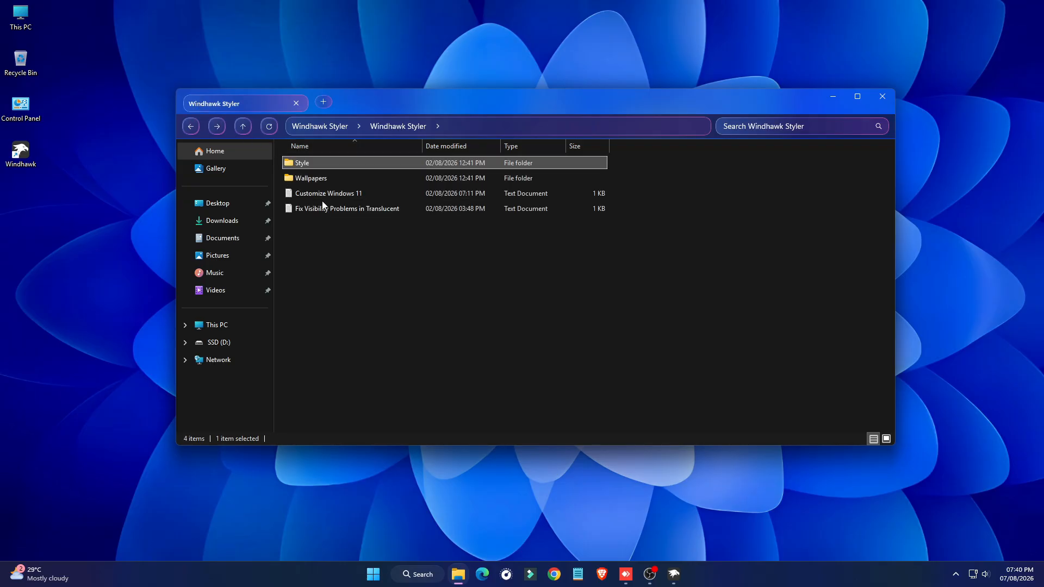
{"action": "double_click", "coordinate": [324, 194]}
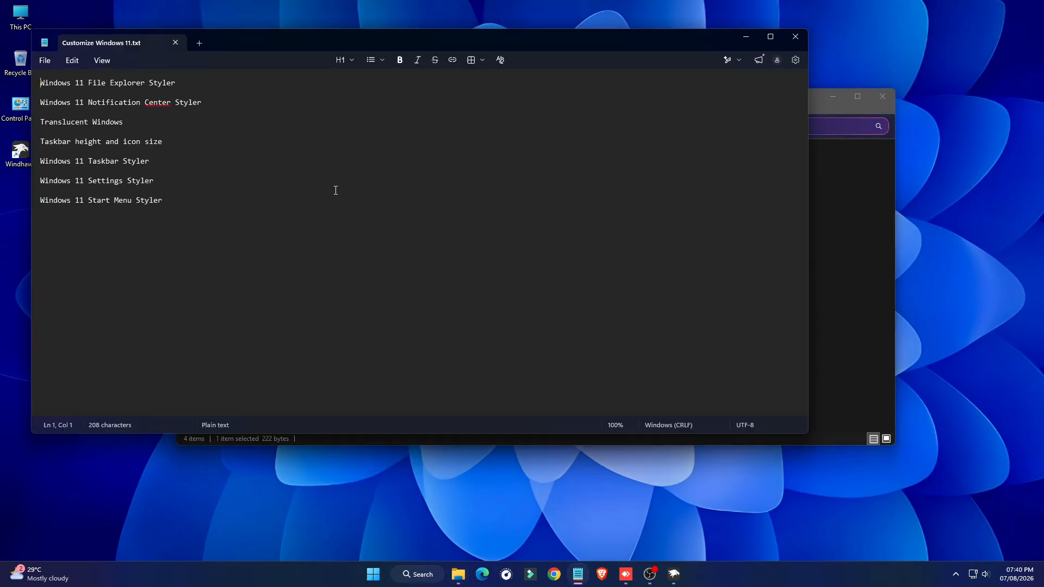
{"action": "left_click_drag", "start_coordinate": [126, 122], "coordinate": [37, 122]}
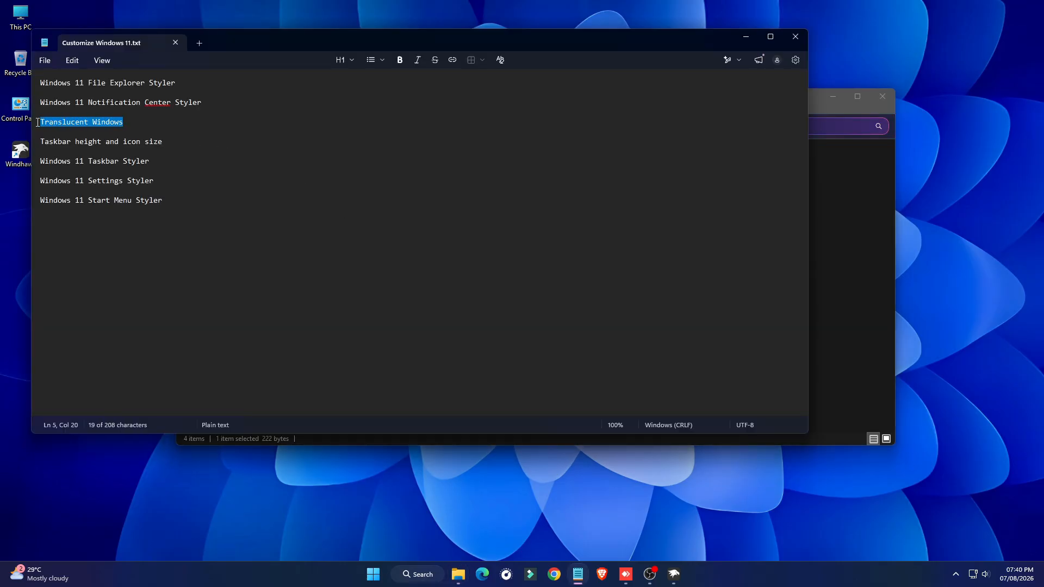
{"action": "right_click", "coordinate": [57, 124]}
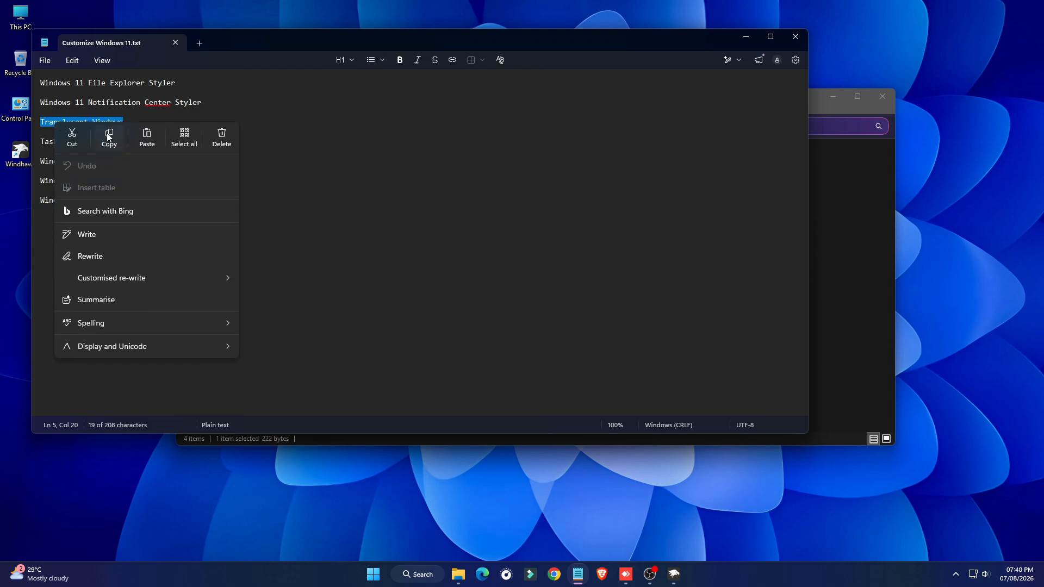
{"action": "left_click", "coordinate": [109, 137]}
Switch to Windhawk and search its mod catalogue for "Translucent Windows" using the copied name
{"action": "left_click", "coordinate": [673, 574]}
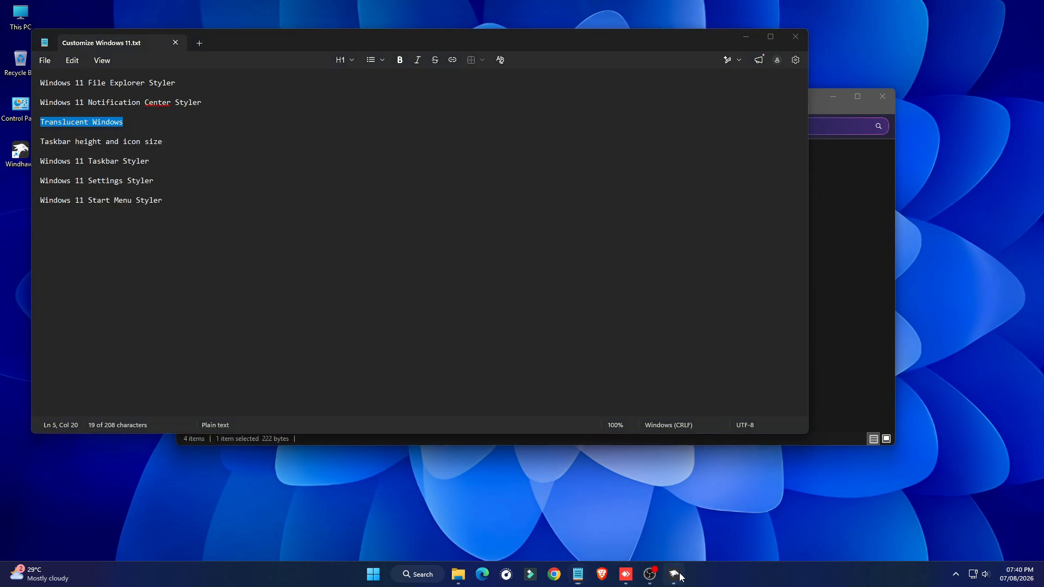
{"action": "left_click", "coordinate": [699, 135]}
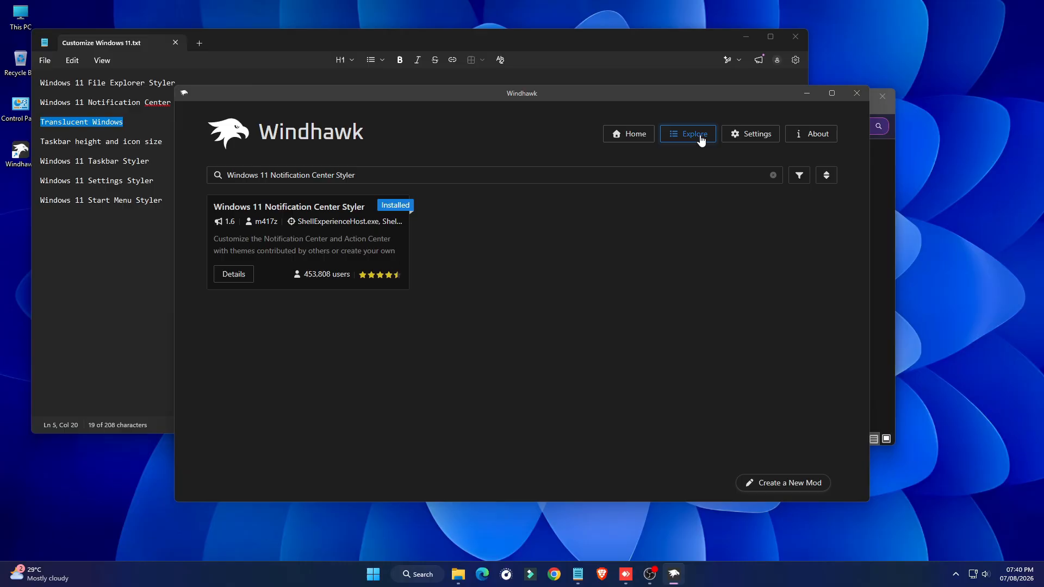
{"action": "left_click_drag", "start_coordinate": [354, 175], "coordinate": [226, 175]}
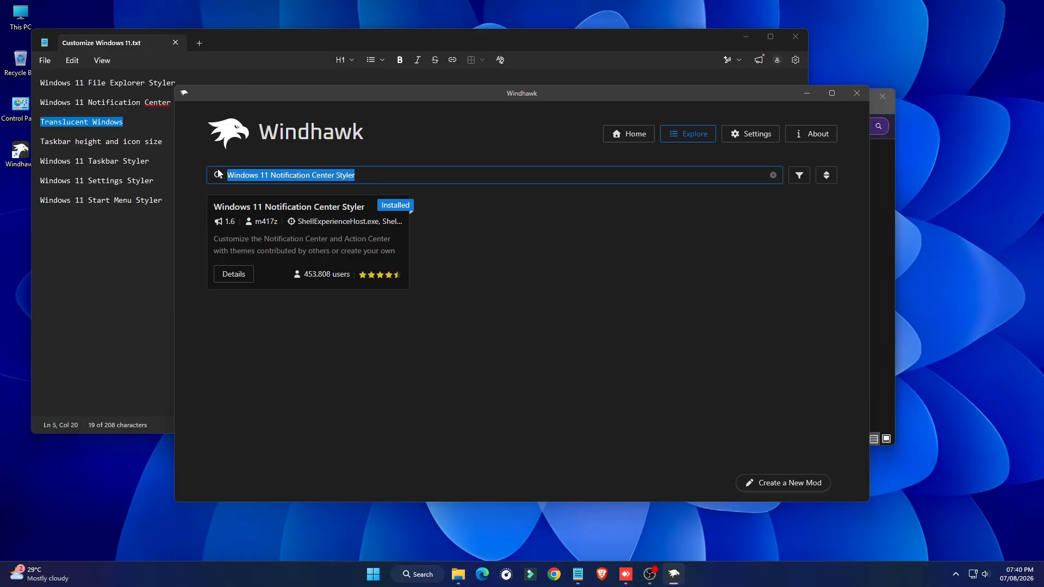
{"action": "right_click", "coordinate": [301, 180]}
{"action": "left_click", "coordinate": [275, 218]}
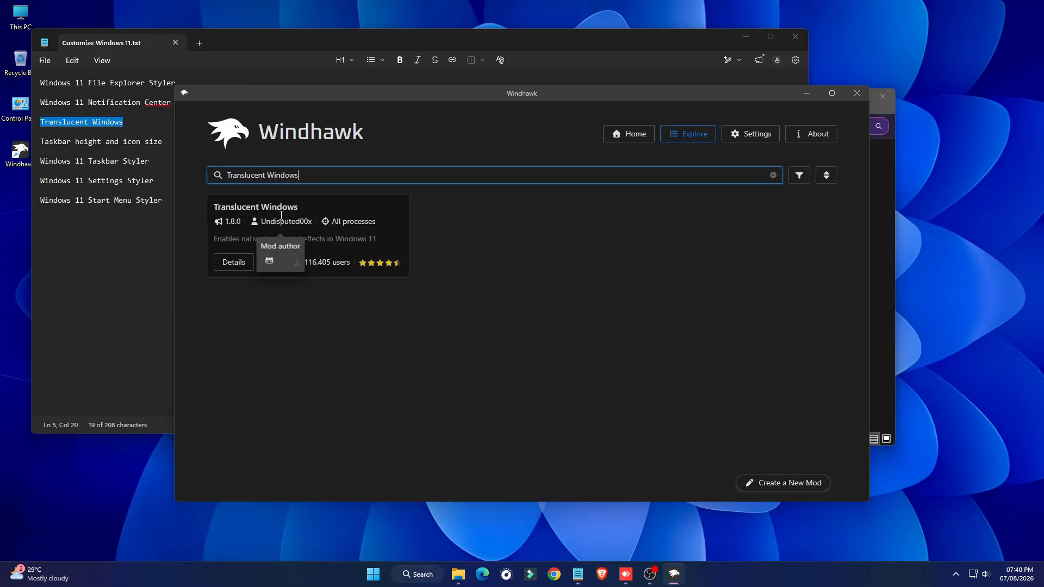
Open the details of the Translucent Windows mod and install it, accepting the risk
{"action": "left_click_drag", "start_coordinate": [305, 208], "coordinate": [208, 206]}
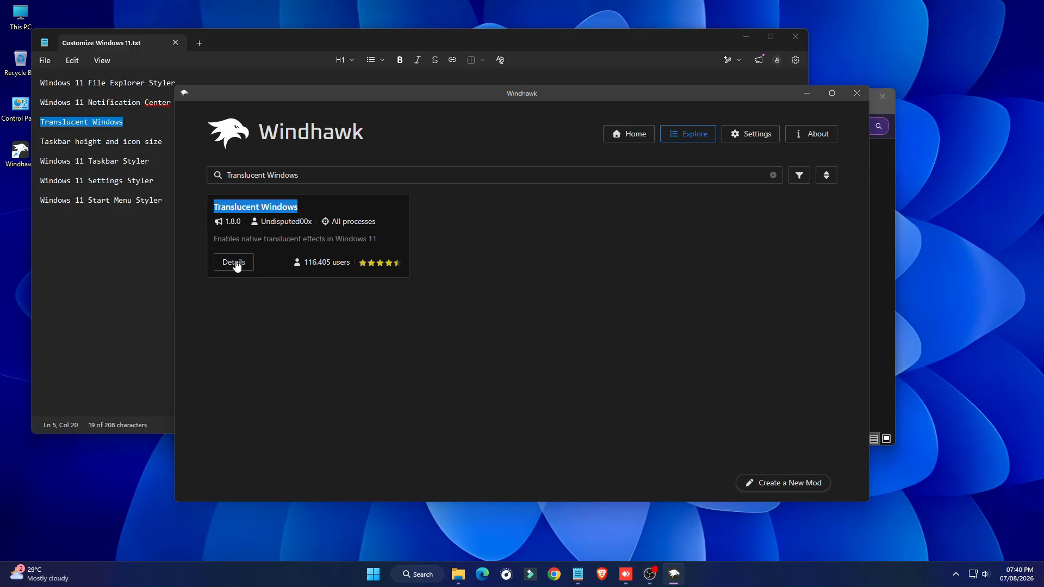
{"action": "left_click", "coordinate": [236, 263]}
{"action": "left_click", "coordinate": [259, 225]}
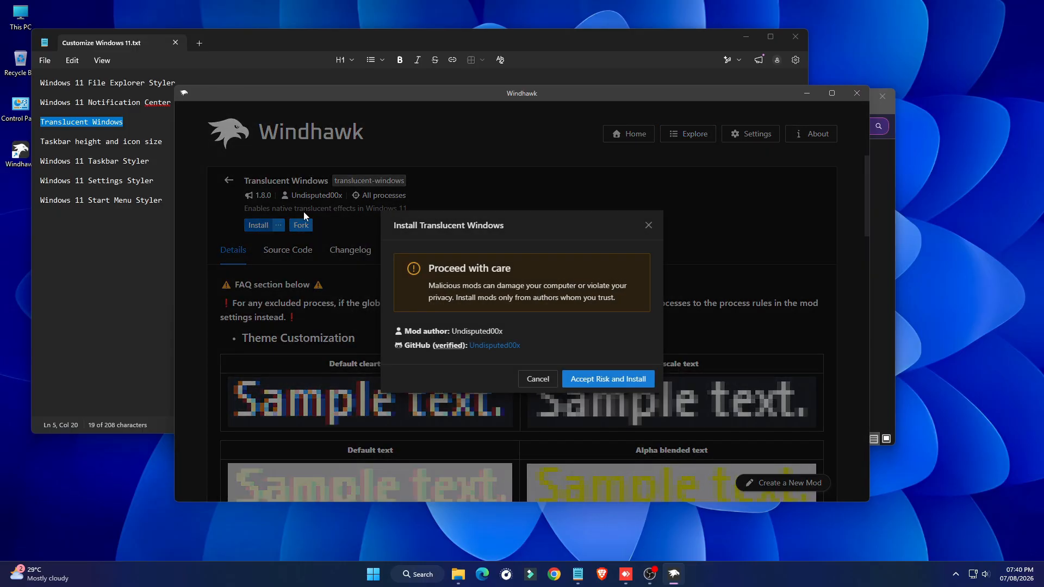
{"action": "left_click", "coordinate": [591, 372]}
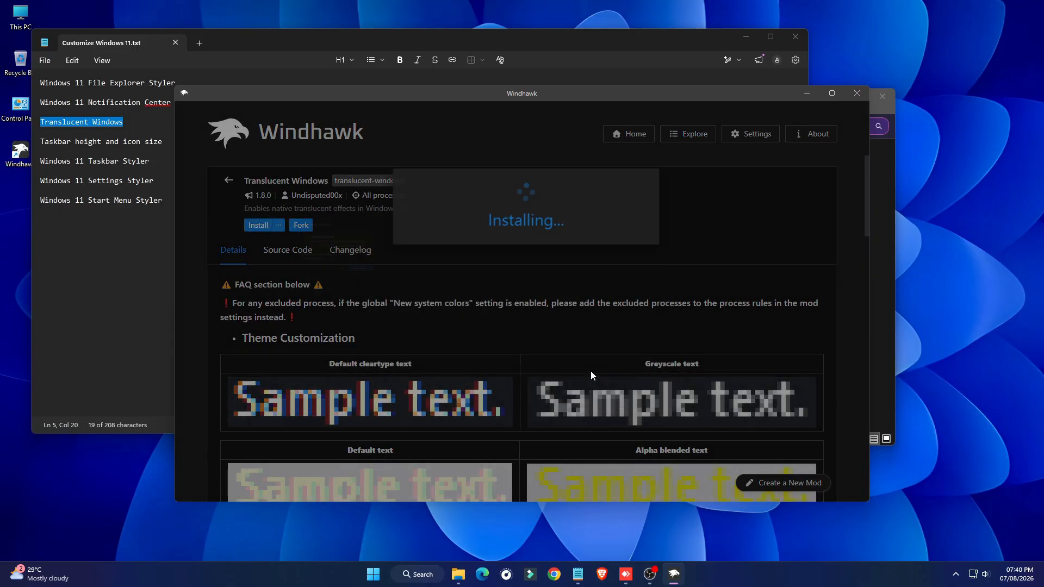
Set Windhawk aside, reposition the mod list window, and copy the mod name "Taskbar height and icon size" from Customize Windows 11.txt
{"action": "left_click", "coordinate": [805, 94]}
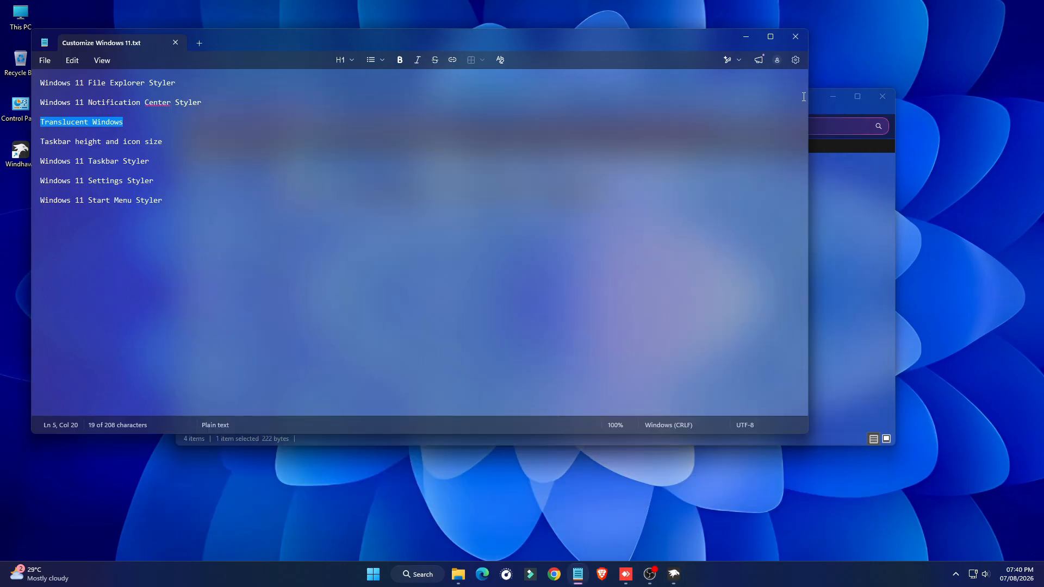
{"action": "left_click_drag", "start_coordinate": [703, 41], "coordinate": [805, 76]}
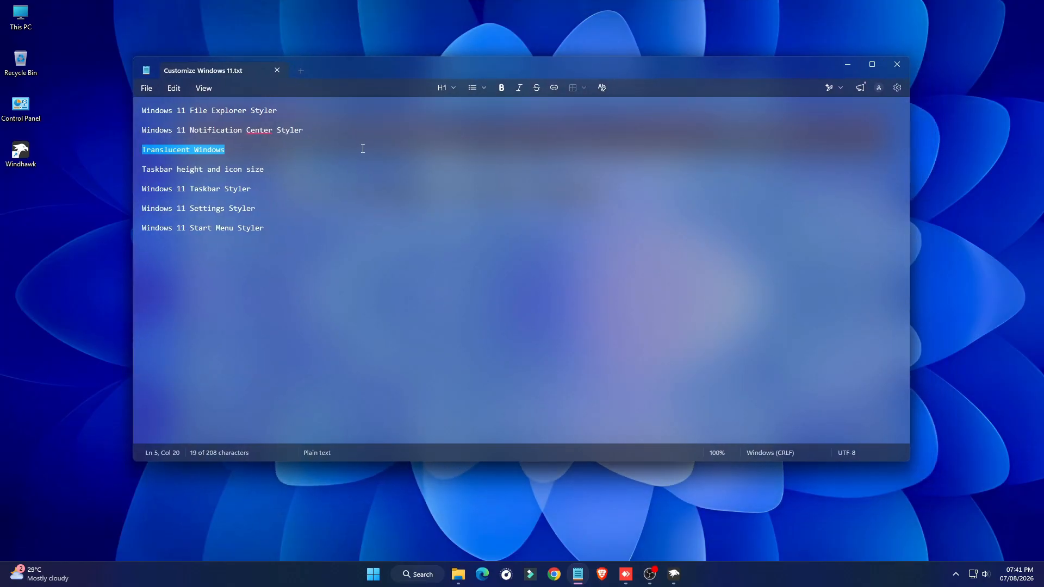
{"action": "left_click_drag", "start_coordinate": [274, 169], "coordinate": [152, 169]}
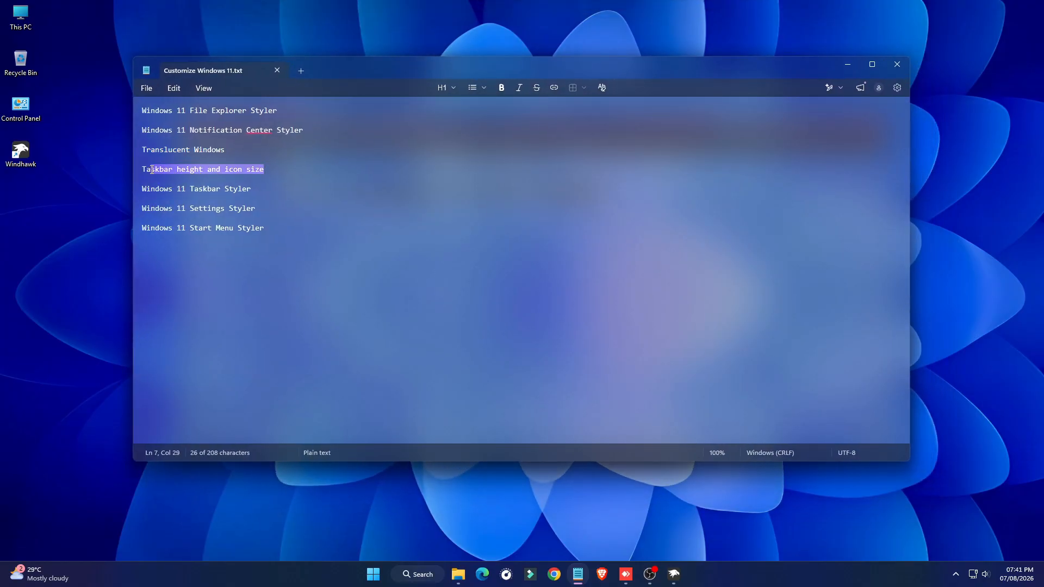
{"action": "right_click", "coordinate": [161, 169]}
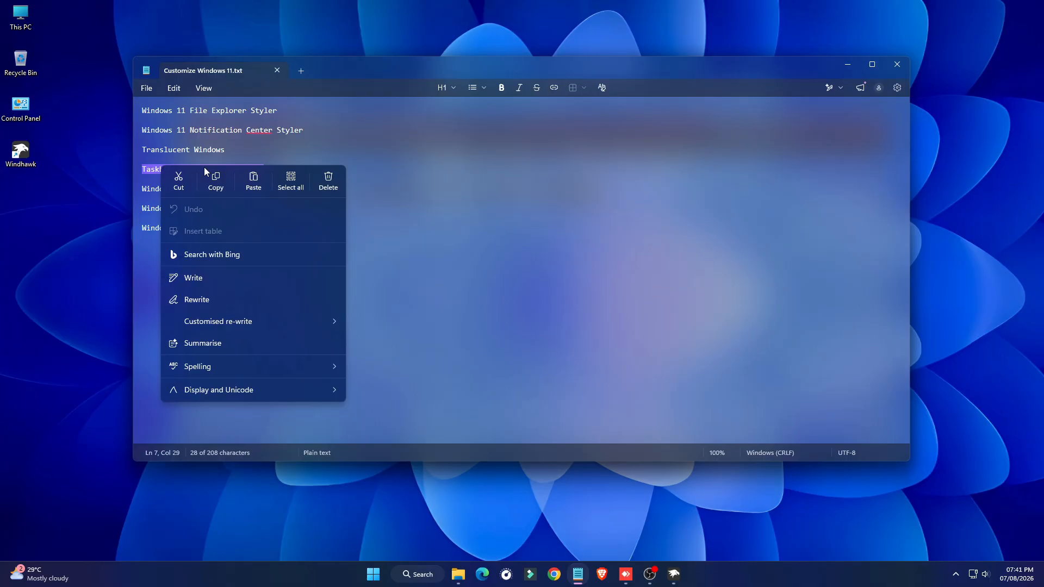
{"action": "left_click", "coordinate": [216, 179]}
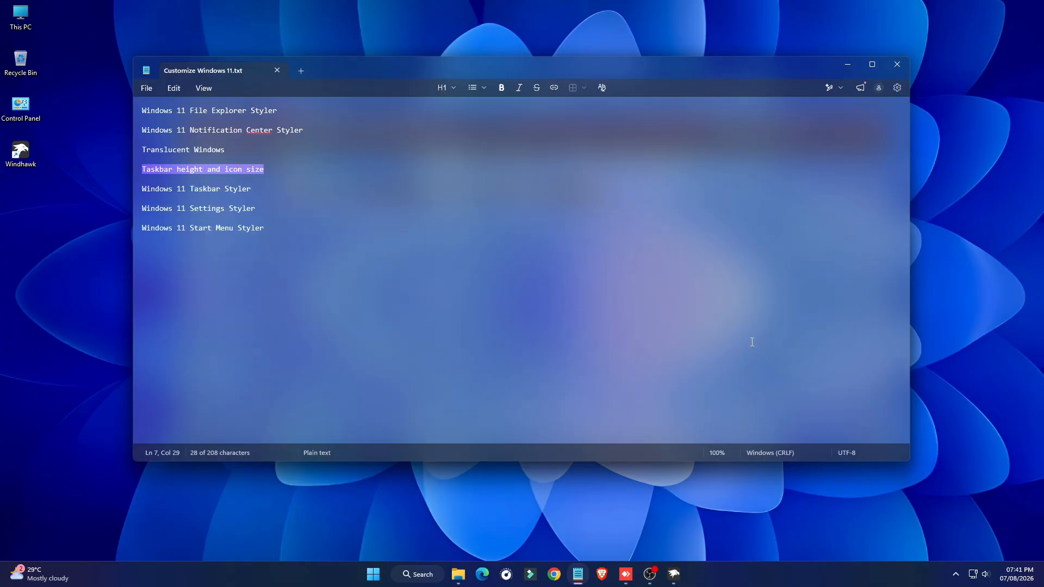
Switch to Windhawk and search its mod catalogue for "Taskbar height and icon size" using the copied name
{"action": "left_click", "coordinate": [674, 574]}
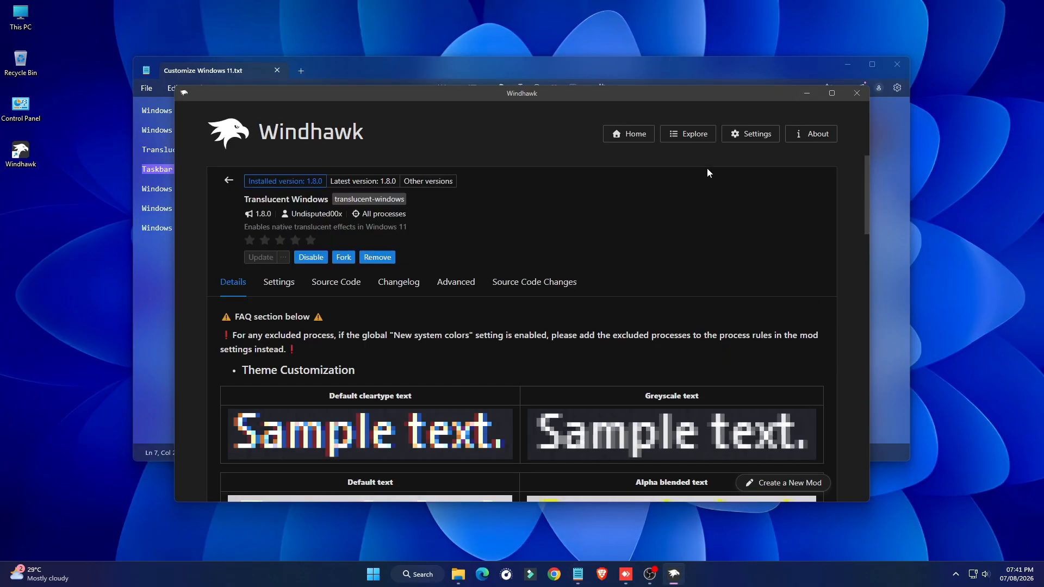
{"action": "left_click", "coordinate": [687, 134]}
{"action": "left_click_drag", "start_coordinate": [443, 171], "coordinate": [199, 169]}
{"action": "right_click", "coordinate": [241, 171]}
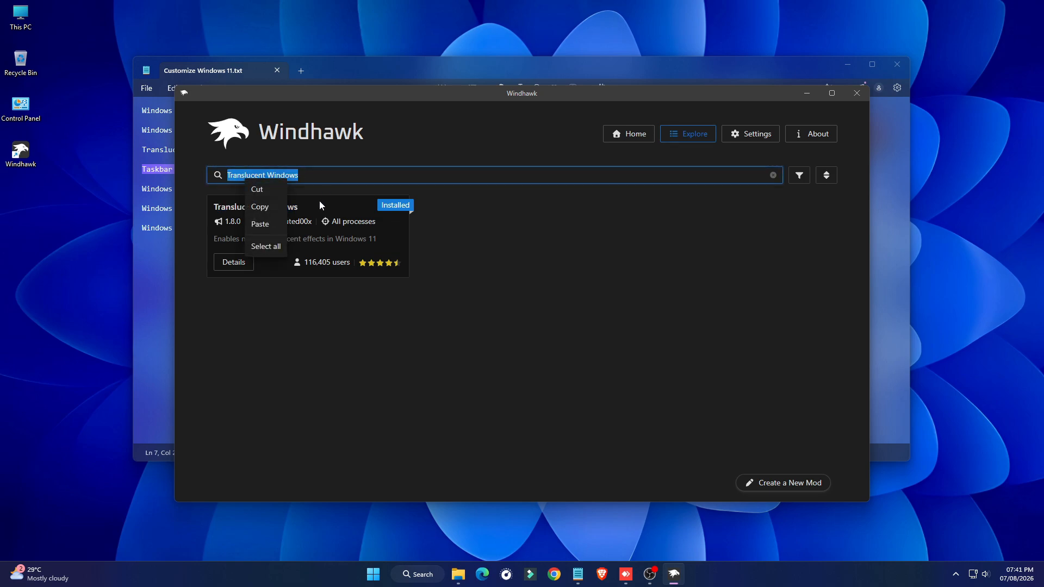
{"action": "left_click", "coordinate": [267, 223]}
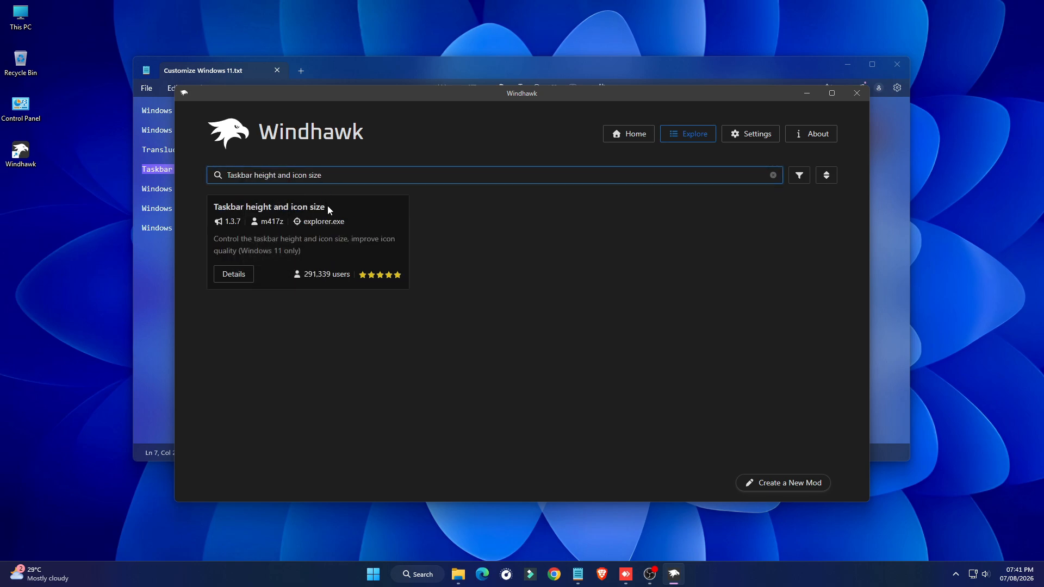
Open the details of the Taskbar height and icon size mod and install it, accepting the risk
{"action": "left_click_drag", "start_coordinate": [327, 206], "coordinate": [213, 219]}
{"action": "left_click", "coordinate": [228, 274]}
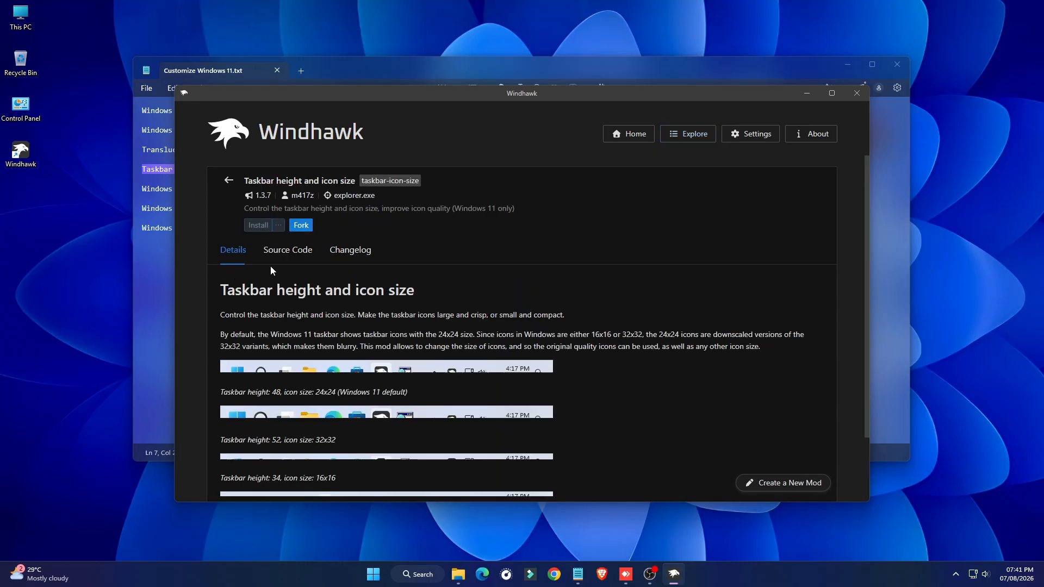
{"action": "left_click", "coordinate": [253, 228]}
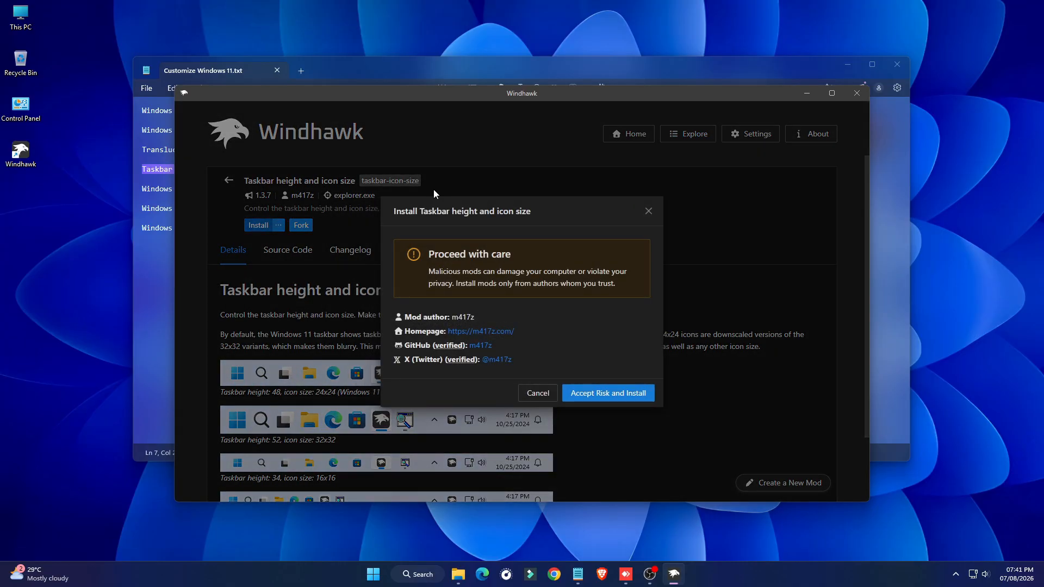
{"action": "left_click", "coordinate": [607, 393]}
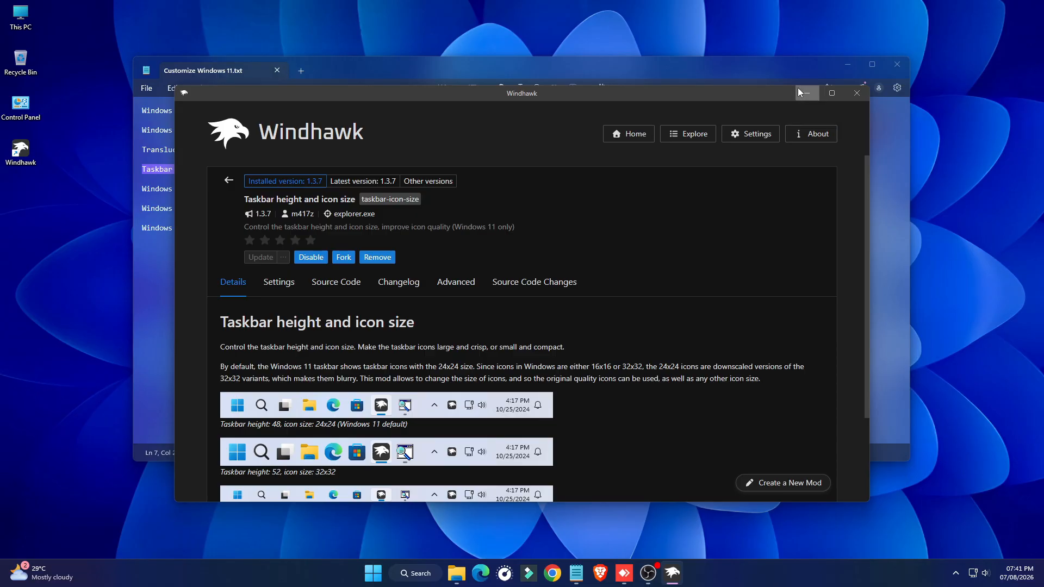
Close the mod list, open Taskbar height and icon size.txt from the Style folder, and copy its entire contents
{"action": "left_click", "coordinate": [805, 93]}
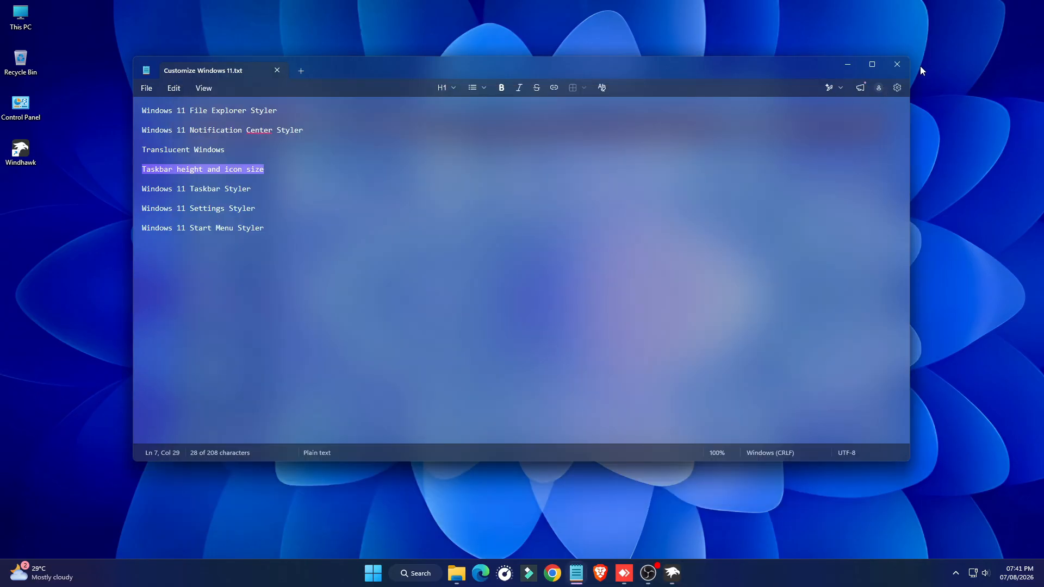
{"action": "left_click", "coordinate": [898, 65]}
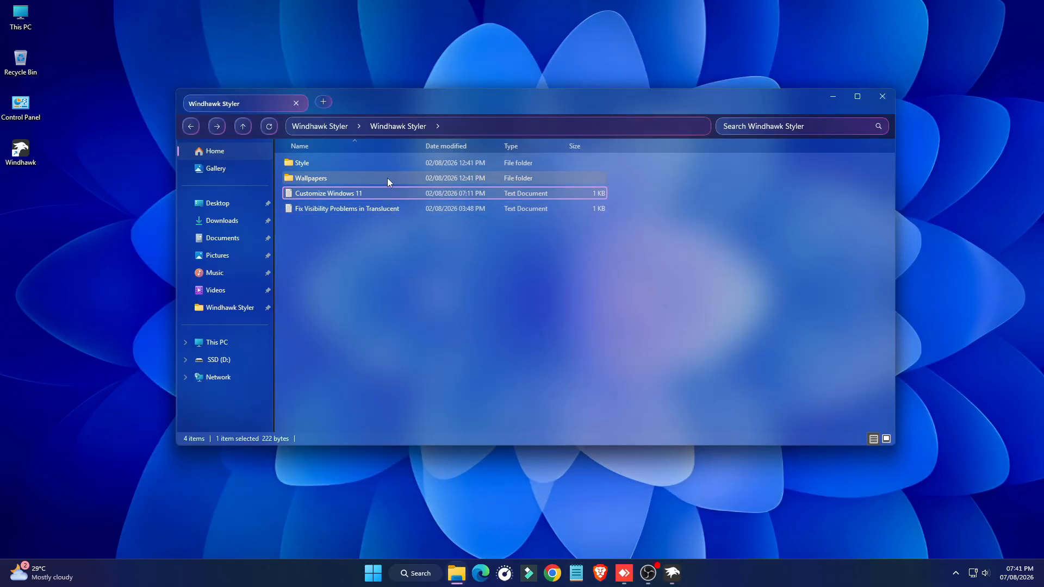
{"action": "double_click", "coordinate": [390, 164]}
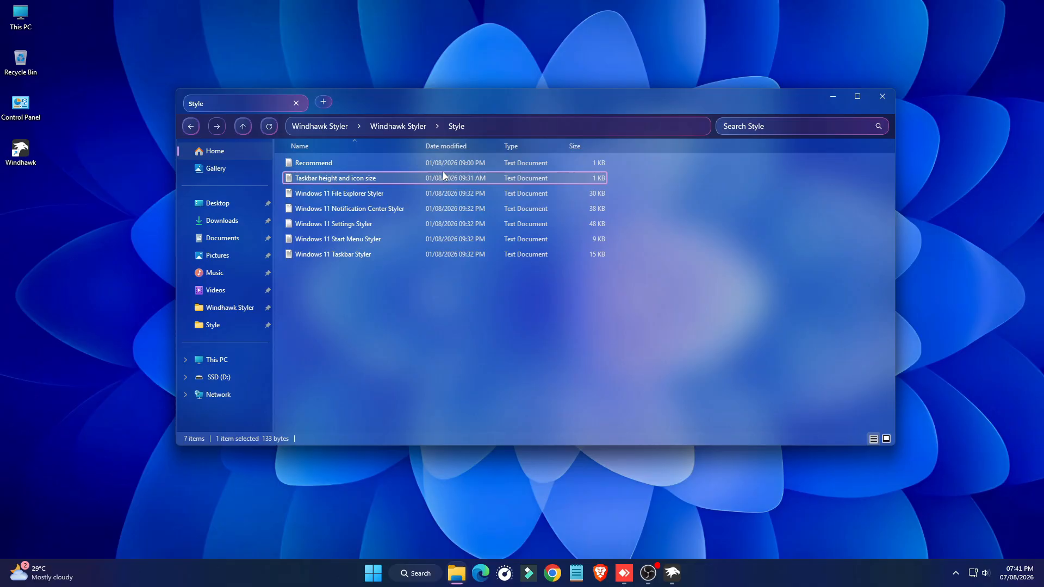
{"action": "double_click", "coordinate": [436, 178]}
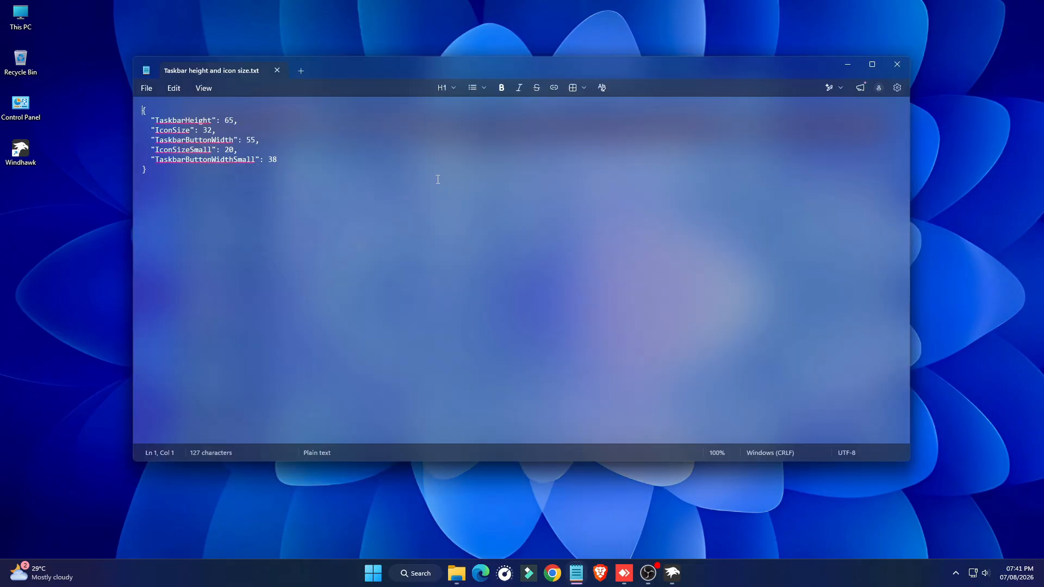
{"action": "key", "text": "ctrl+a"}
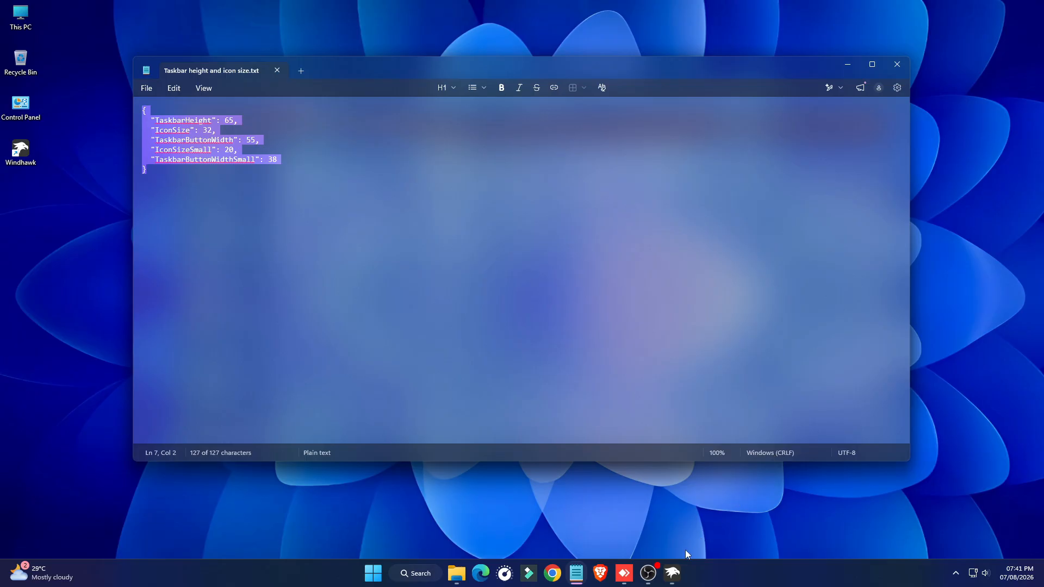
Replace the Taskbar height and icon size mod's settings in Windhawk with the copied JSON (TaskbarHeight 65, IconSize 32, TaskbarButtonWidth 55) and save them
{"action": "left_click", "coordinate": [673, 572]}
{"action": "left_click", "coordinate": [456, 282]}
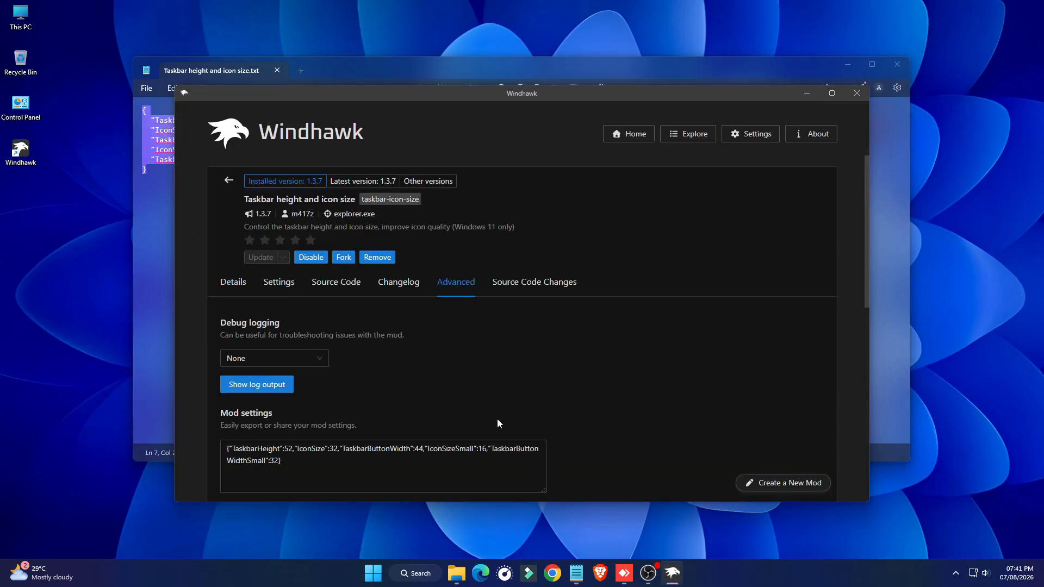
{"action": "scroll", "coordinate": [498, 424], "scroll_direction": "down", "scroll_amount": 3}
{"action": "left_click_drag", "start_coordinate": [315, 305], "coordinate": [198, 277]}
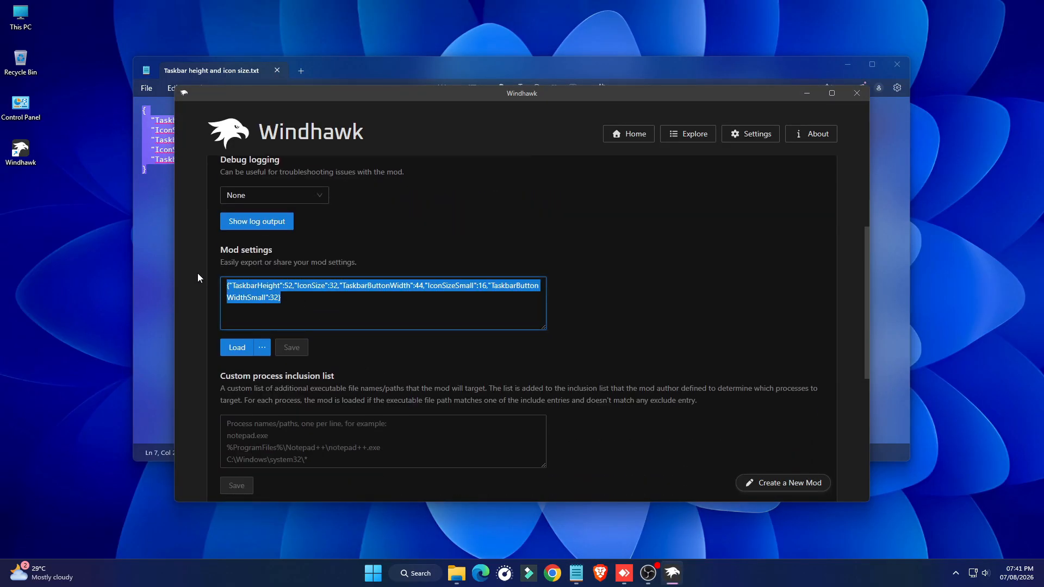
{"action": "right_click", "coordinate": [271, 292]}
{"action": "left_click", "coordinate": [283, 342]}
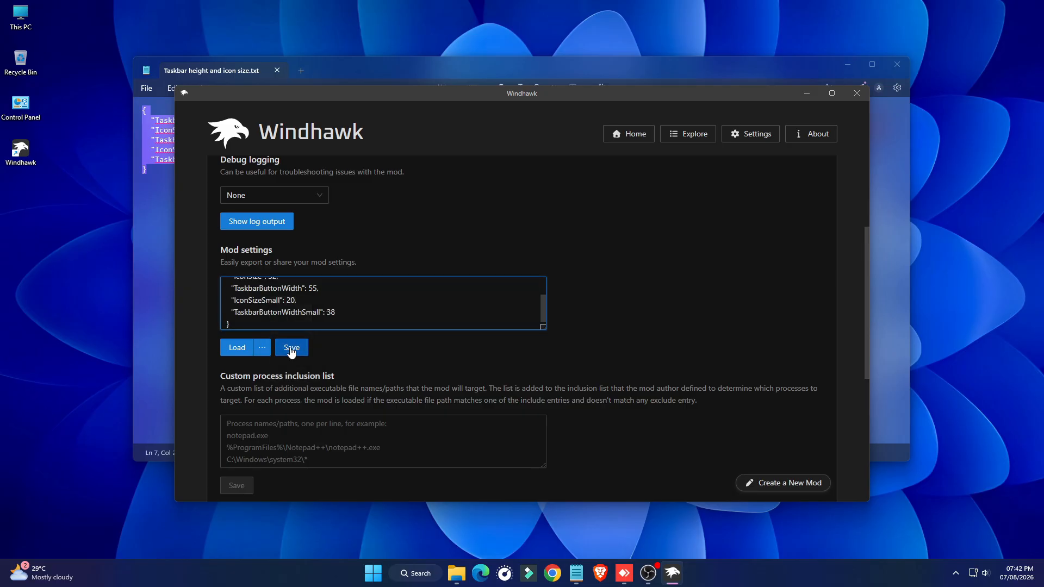
{"action": "left_click", "coordinate": [291, 349]}
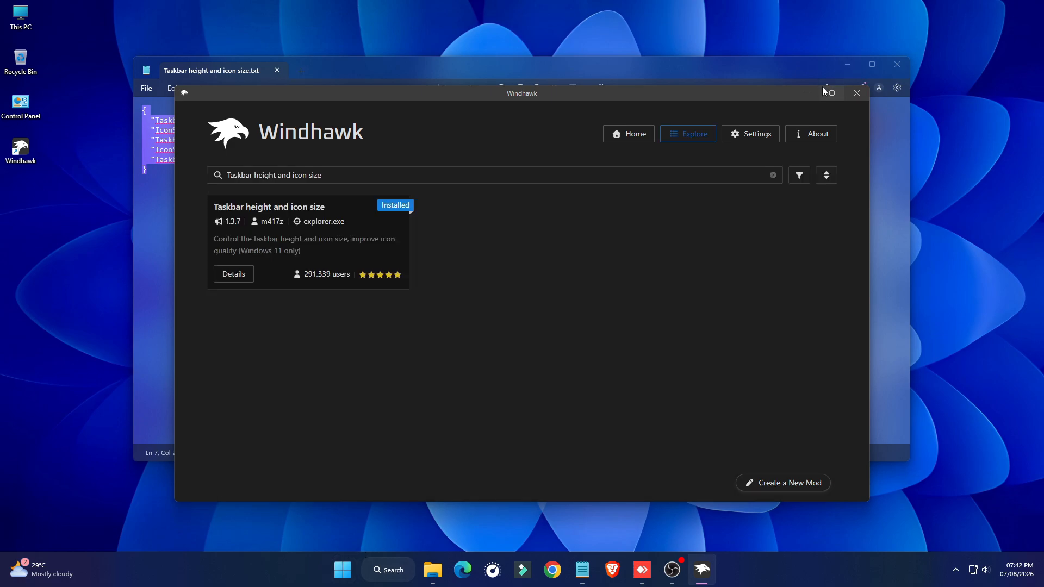
Close the style text file, reopen Customize Windows 11.txt from the Windhawk Styler folder, and copy the mod name "Windows 11 Taskbar Styler"
{"action": "left_click", "coordinate": [806, 93]}
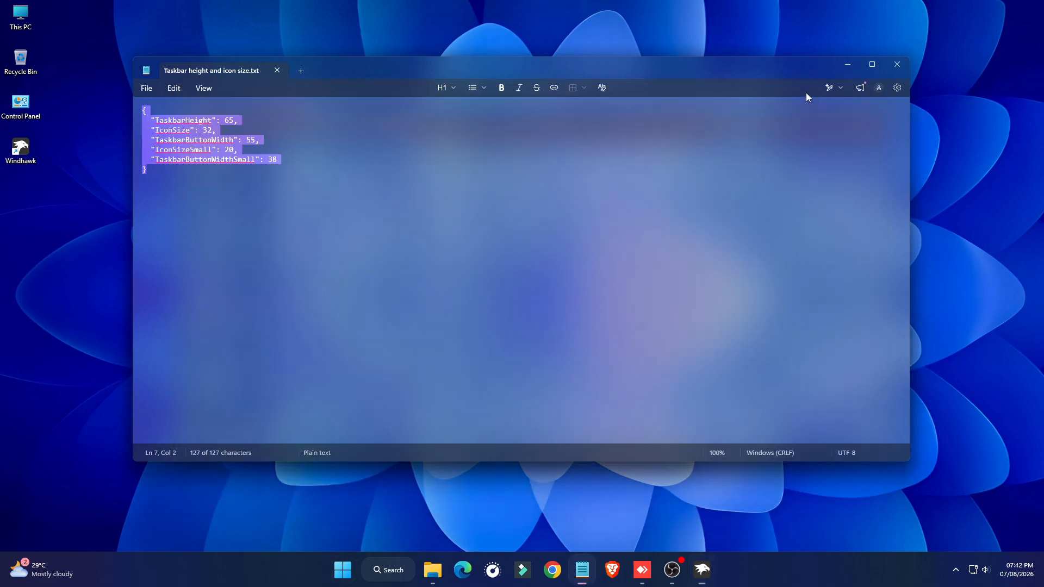
{"action": "left_click", "coordinate": [897, 65]}
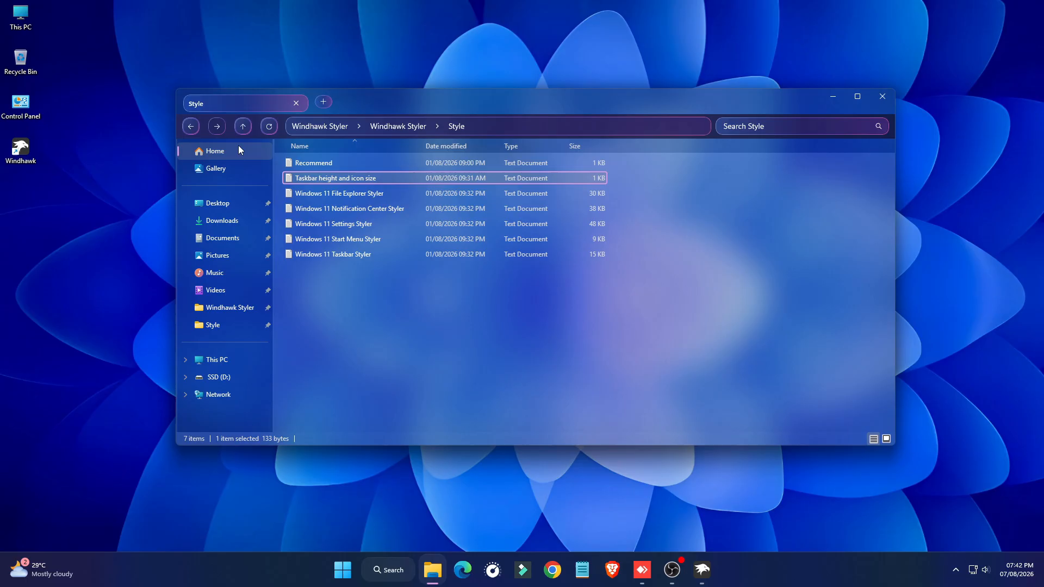
{"action": "left_click", "coordinate": [197, 126]}
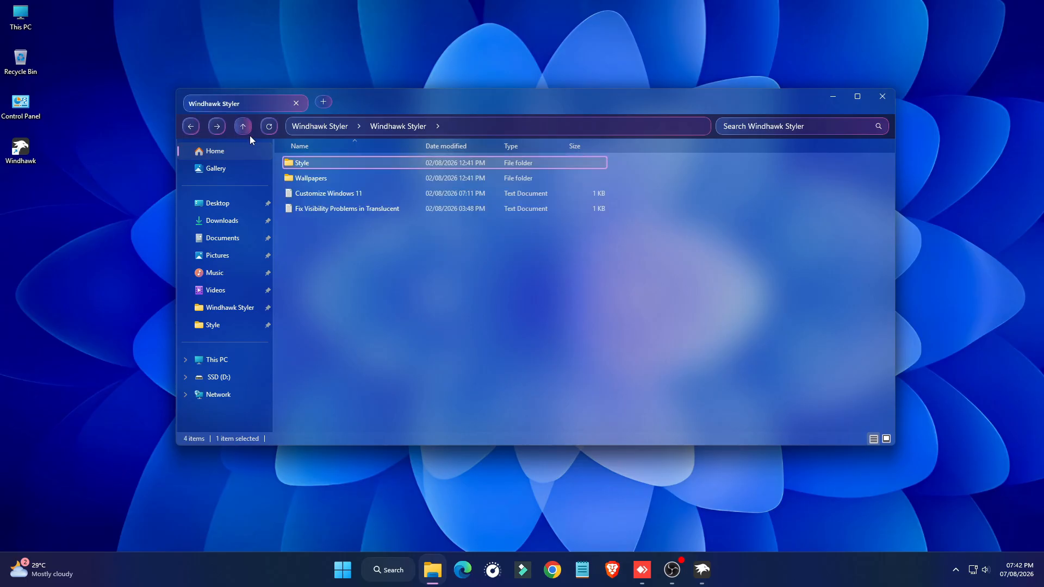
{"action": "double_click", "coordinate": [390, 193]}
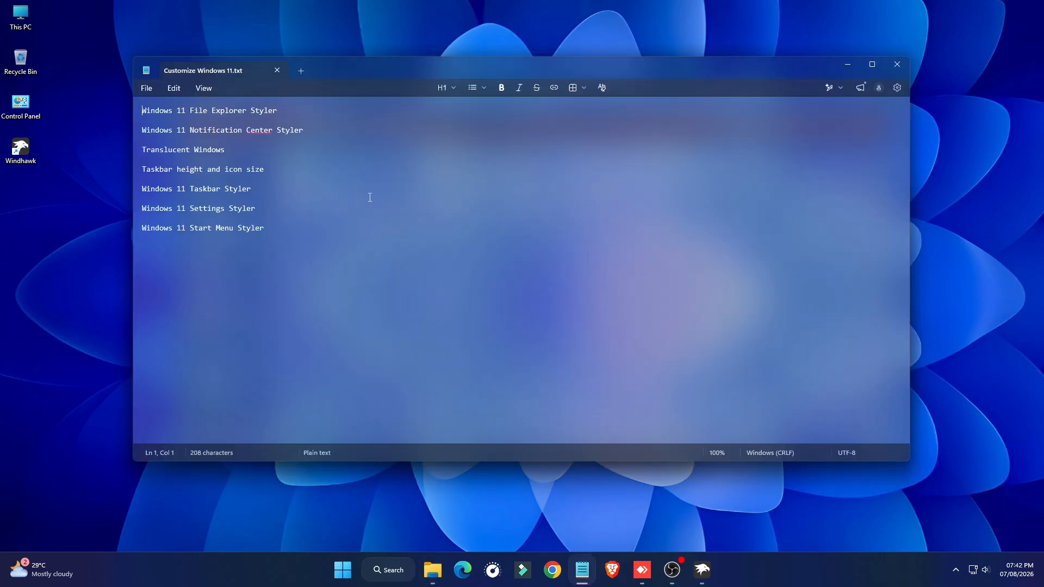
{"action": "left_click_drag", "start_coordinate": [257, 189], "coordinate": [140, 185]}
{"action": "right_click", "coordinate": [155, 190]}
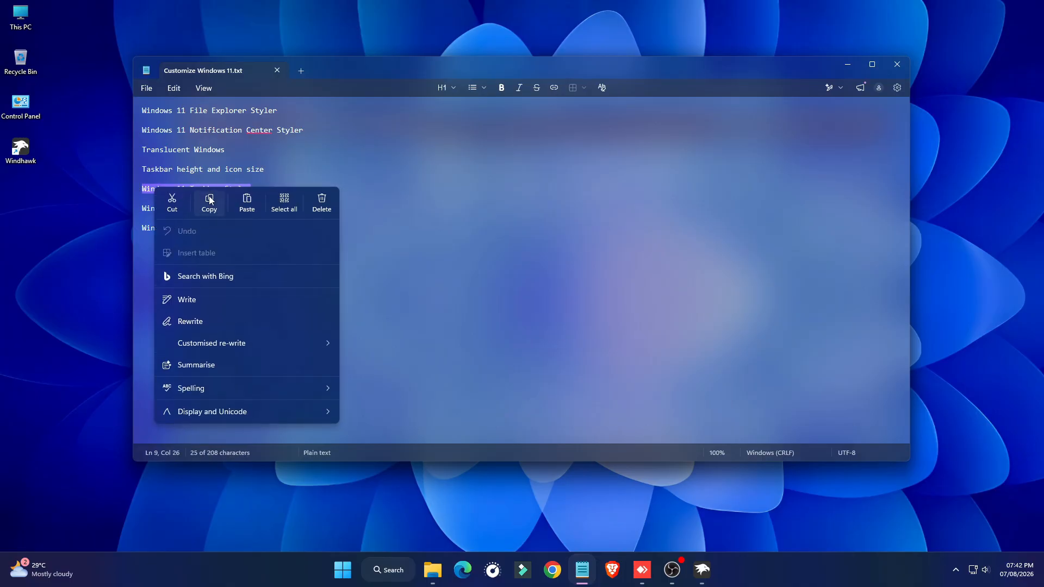
{"action": "left_click", "coordinate": [209, 203]}
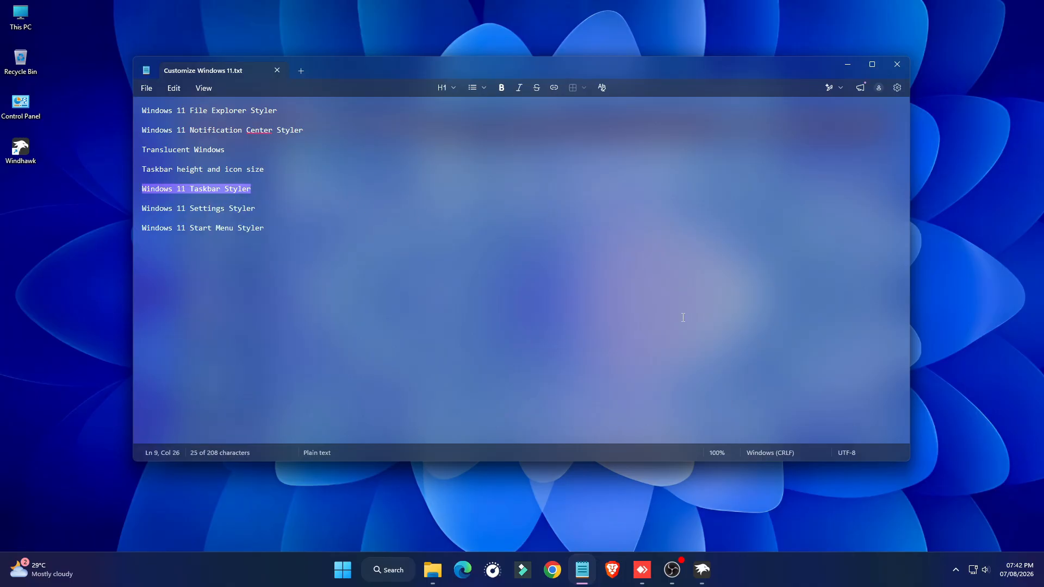
Switch to Windhawk and search its mod catalogue for "Windows 11 Taskbar Styler" using the copied name
{"action": "left_click", "coordinate": [701, 569]}
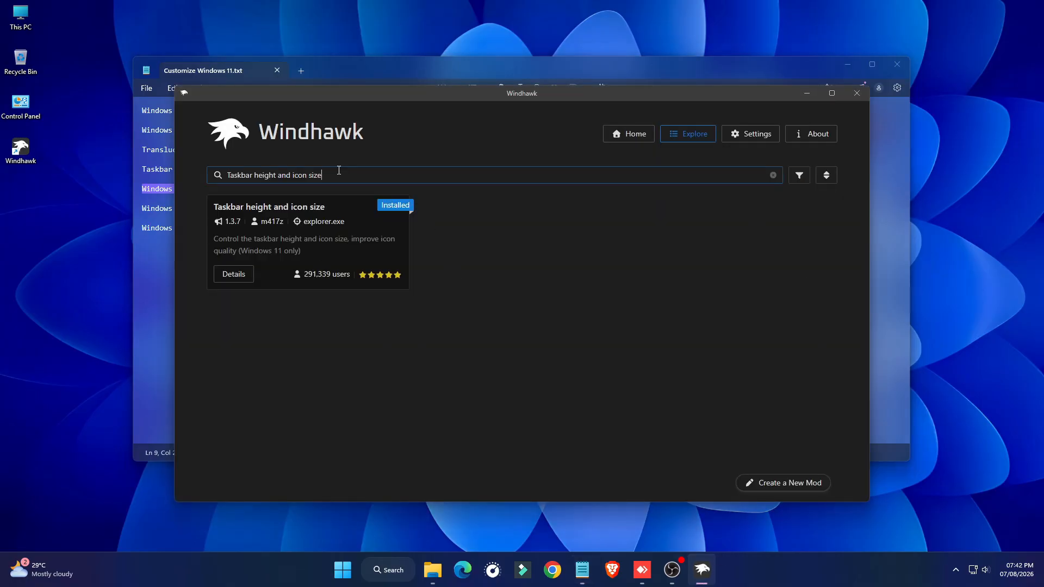
{"action": "left_click_drag", "start_coordinate": [323, 175], "coordinate": [231, 170]}
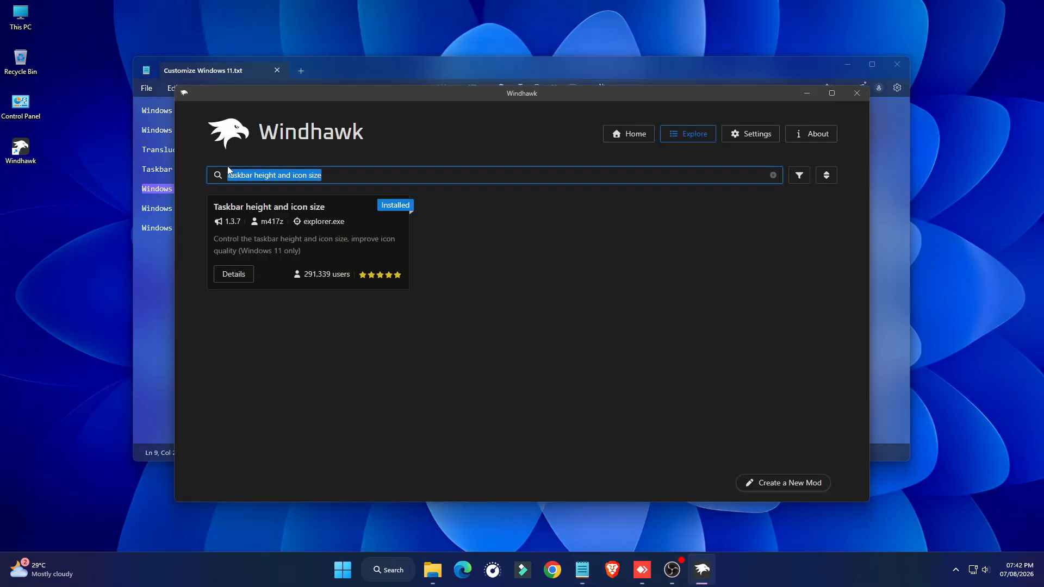
{"action": "right_click", "coordinate": [234, 171]}
{"action": "left_click", "coordinate": [262, 217]}
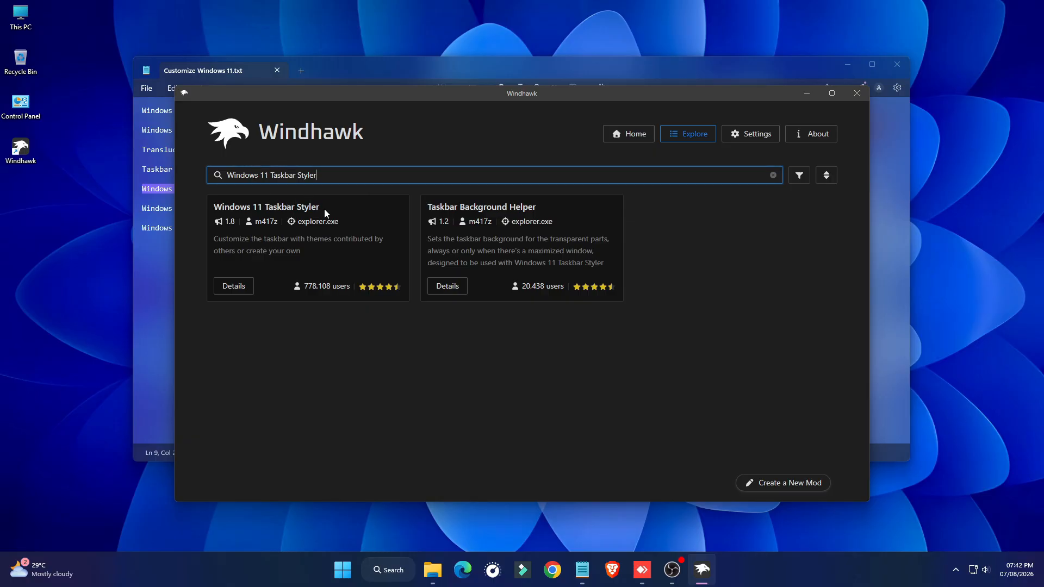
Open the details of the Windows 11 Taskbar Styler mod and install it, accepting the risk
{"action": "left_click_drag", "start_coordinate": [324, 209], "coordinate": [213, 213]}
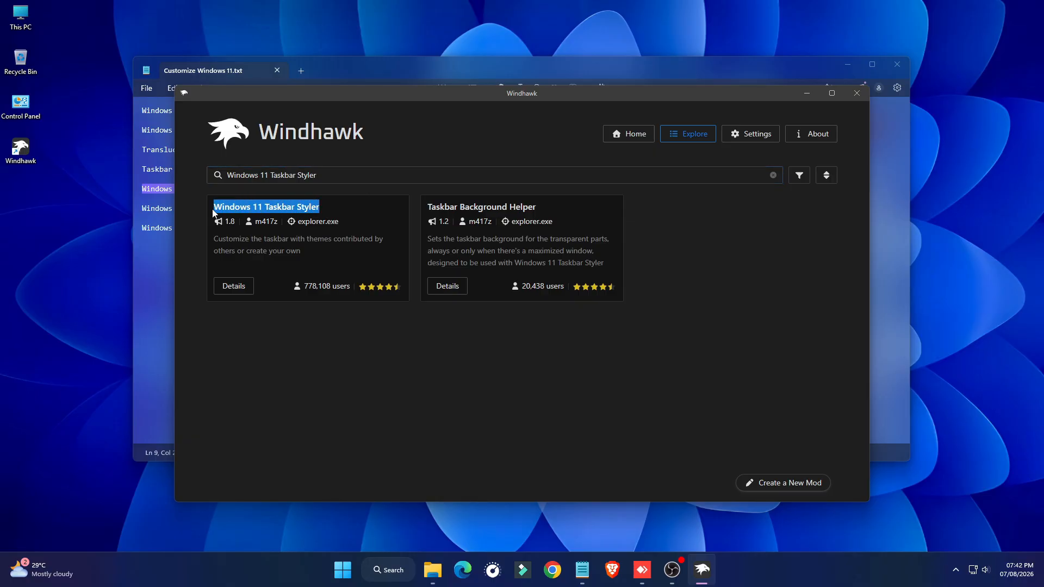
{"action": "left_click", "coordinate": [234, 286]}
{"action": "left_click", "coordinate": [258, 226]}
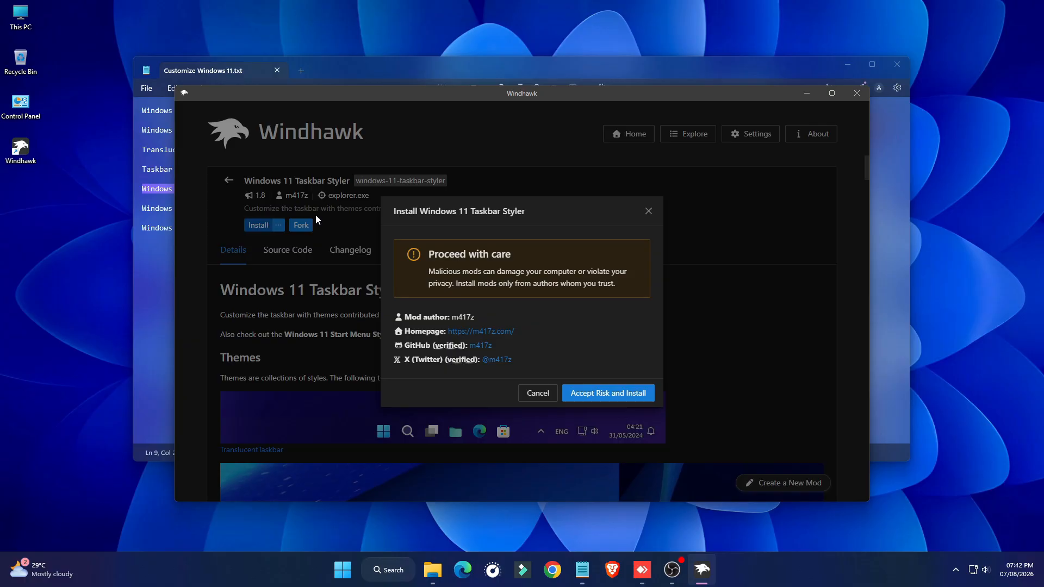
{"action": "left_click", "coordinate": [609, 392]}
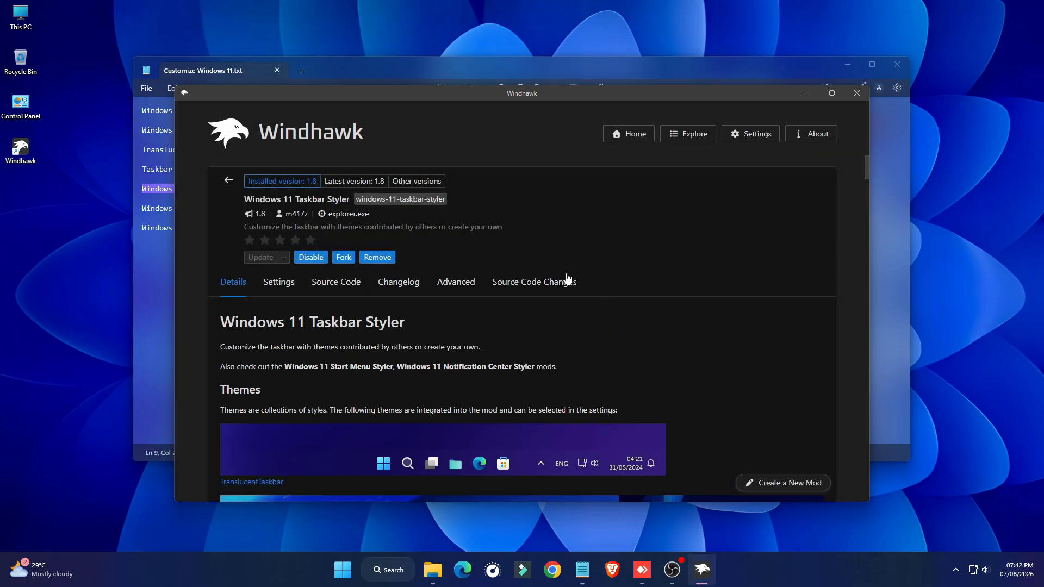
{"action": "scroll", "coordinate": [567, 278], "scroll_direction": "down", "scroll_amount": 1}
Close the mod list file, open Windows 11 Taskbar Styler.txt from the Style folder, copy all its text, and close it
{"action": "left_click", "coordinate": [810, 94]}
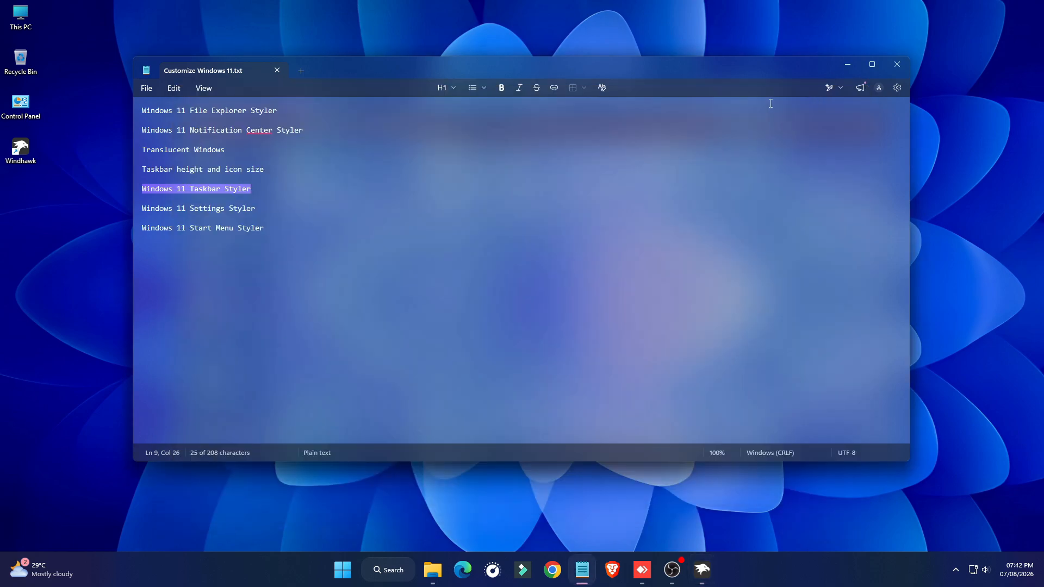
{"action": "left_click", "coordinate": [896, 64]}
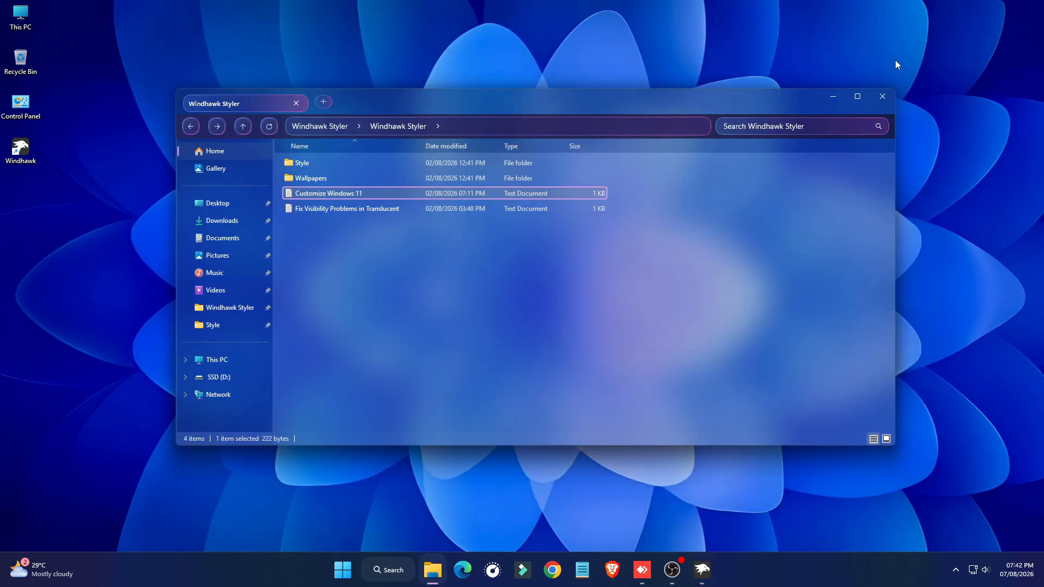
{"action": "double_click", "coordinate": [386, 167]}
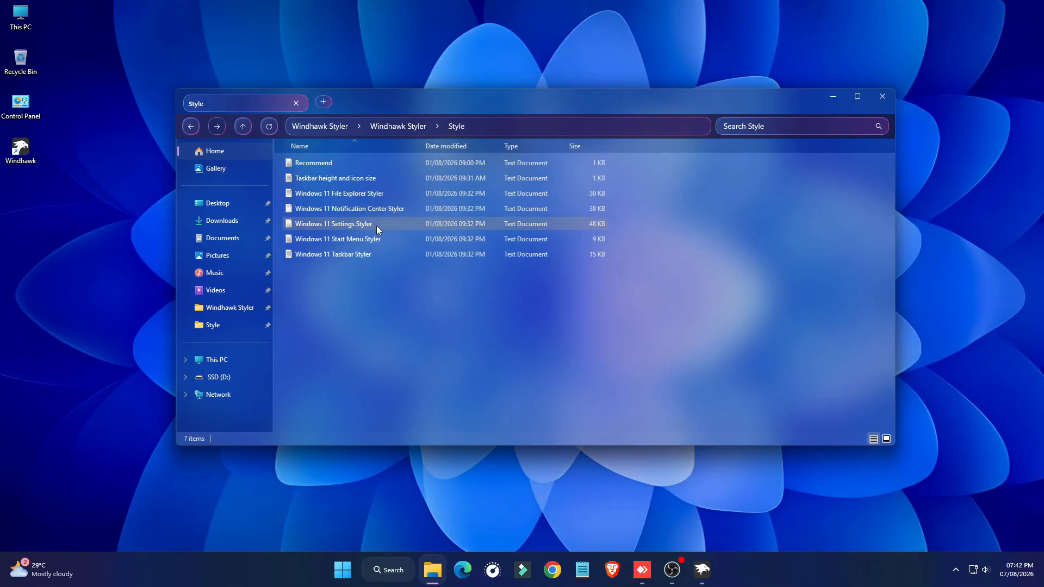
{"action": "double_click", "coordinate": [363, 254]}
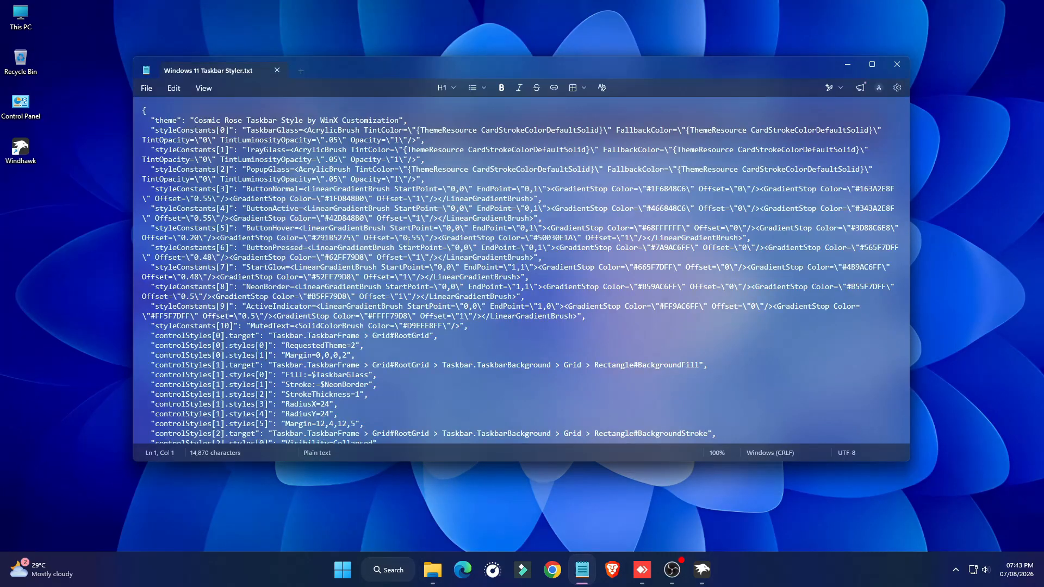
{"action": "key", "text": "ctrl+a"}
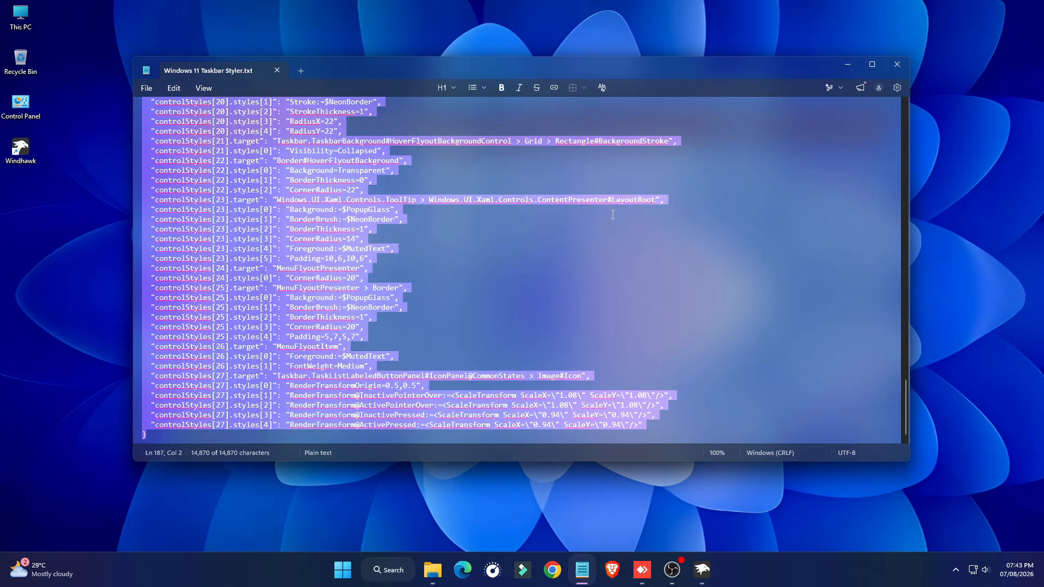
{"action": "left_click", "coordinate": [898, 66]}
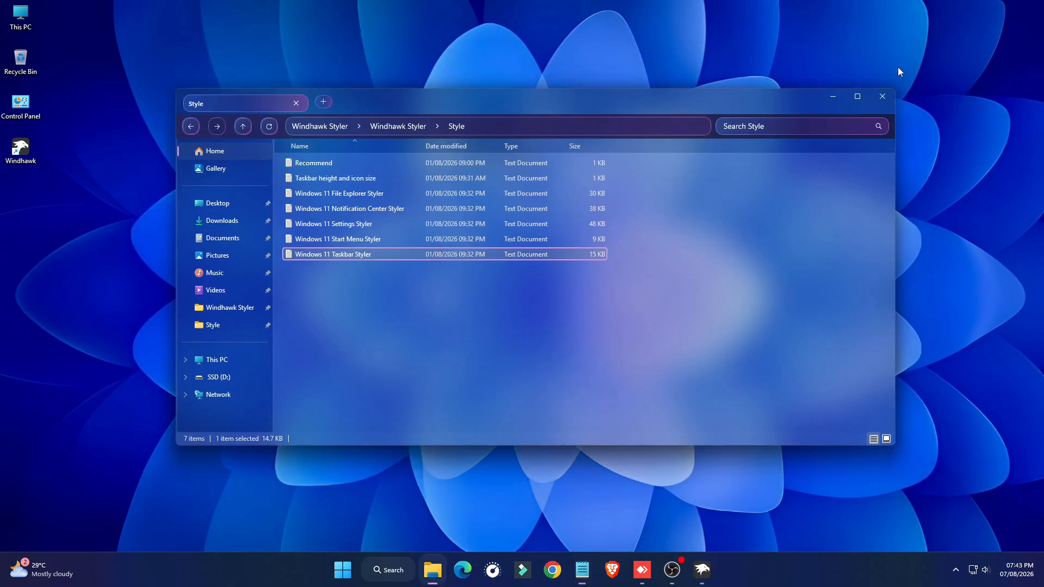
Switch to Windhawk and replace the Windows 11 Taskbar Styler mod's settings with the copied JSON, loading and saving them
{"action": "left_click", "coordinate": [701, 570]}
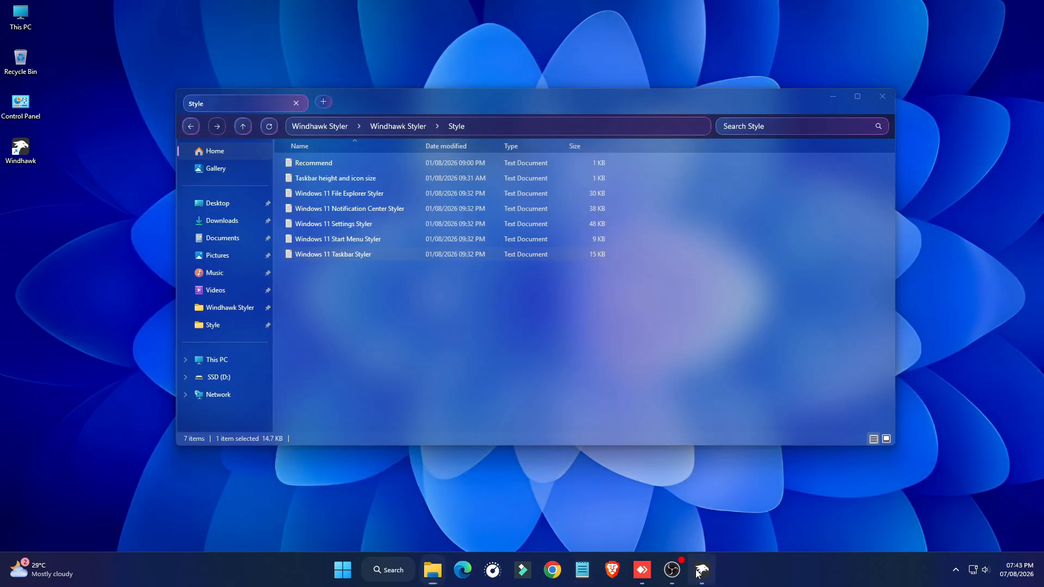
{"action": "left_click", "coordinate": [456, 282]}
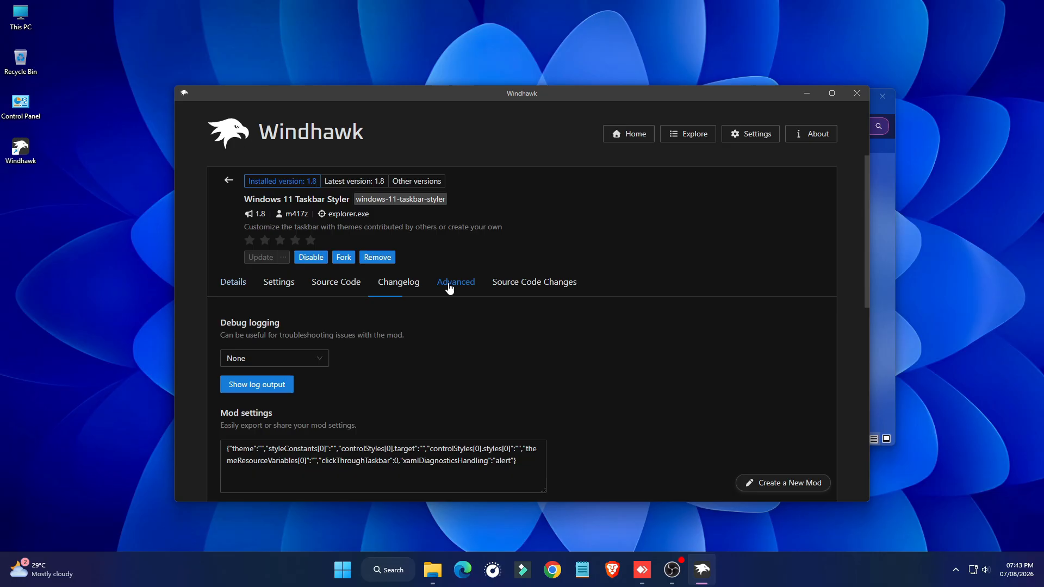
{"action": "scroll", "coordinate": [481, 362], "scroll_direction": "down", "scroll_amount": 3}
{"action": "left_click_drag", "start_coordinate": [527, 306], "coordinate": [188, 274]}
{"action": "right_click", "coordinate": [258, 296]}
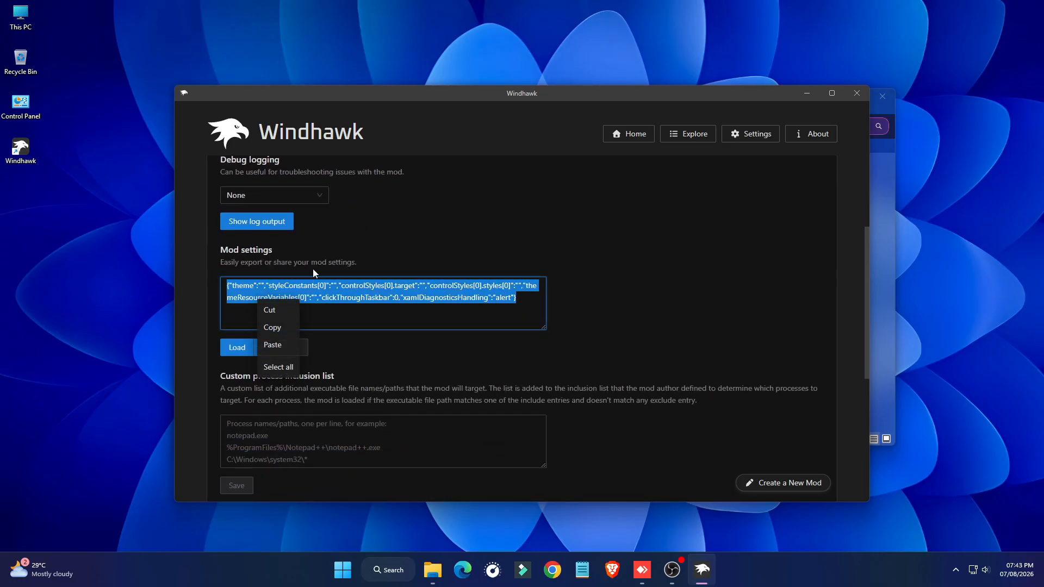
{"action": "left_click", "coordinate": [272, 344]}
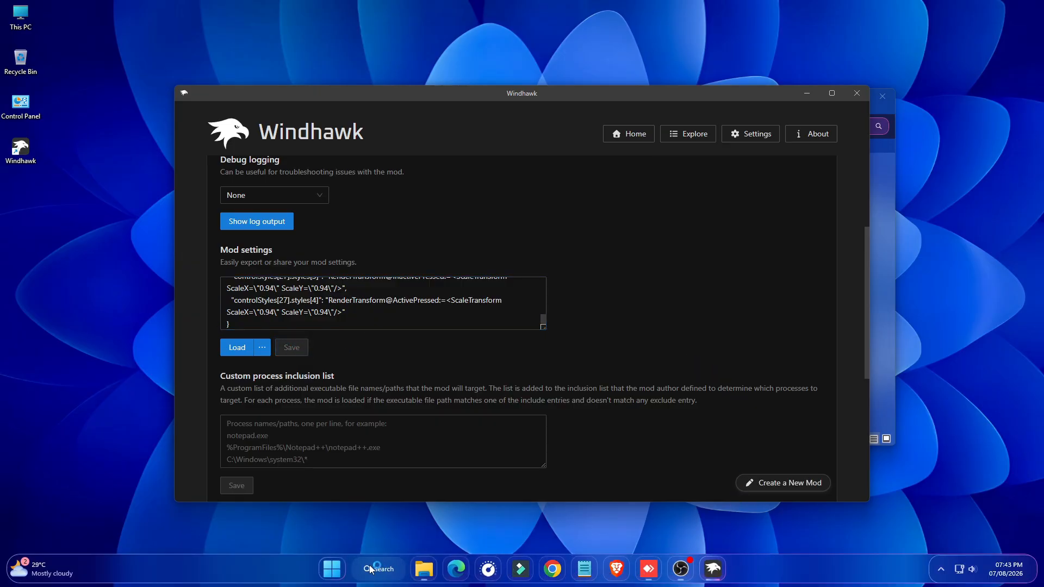
Minimize Windhawk, copy the mod name "Windows 11 Settings Styler" from Customize Windows 11.txt in the Windhawk Styler folder, and close the file
{"action": "left_click", "coordinate": [808, 97]}
{"action": "left_click", "coordinate": [141, 208]}
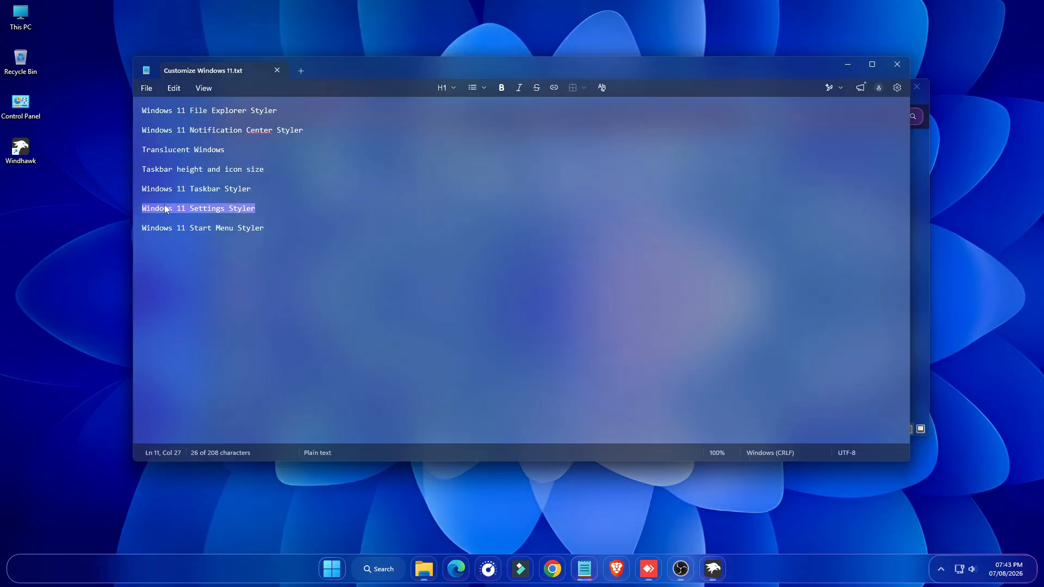
{"action": "right_click", "coordinate": [166, 205]}
{"action": "left_click", "coordinate": [219, 423]}
{"action": "left_click", "coordinate": [897, 65]}
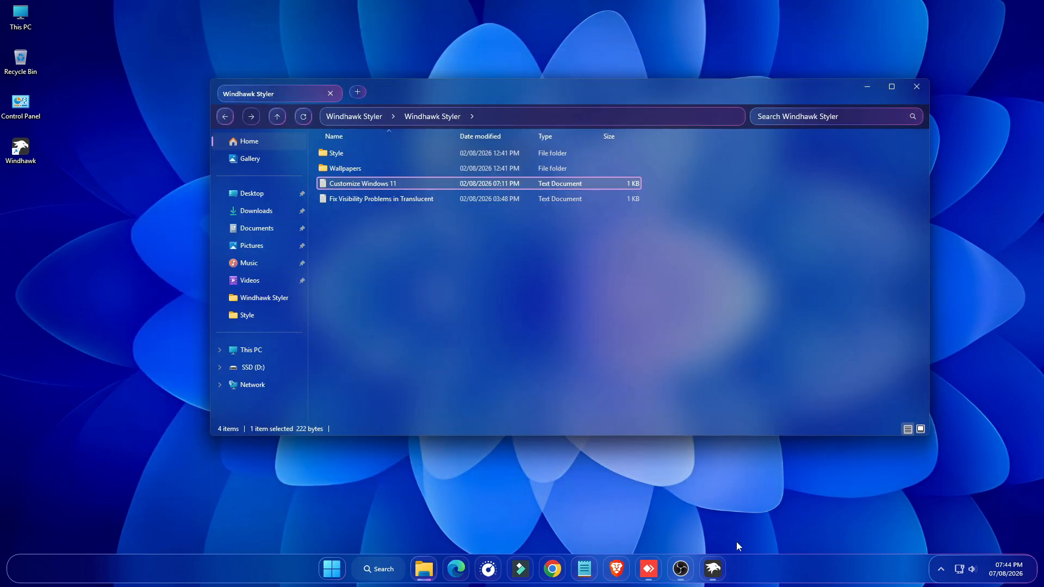
Switch to Windhawk and search its mod catalogue for "Windows 11 Settings Styler" using the copied name
{"action": "left_click", "coordinate": [709, 513]}
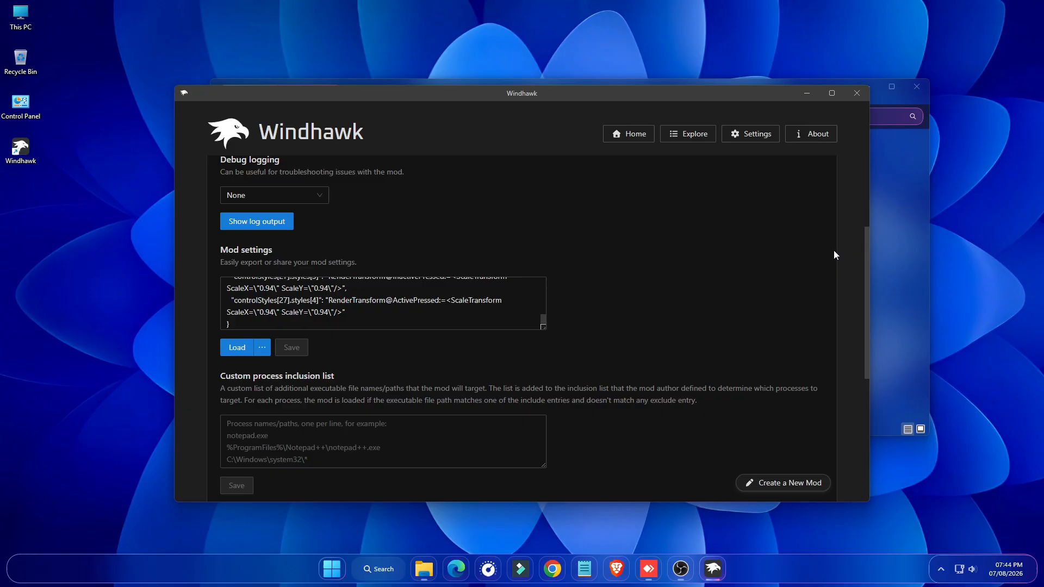
{"action": "left_click", "coordinate": [698, 140]}
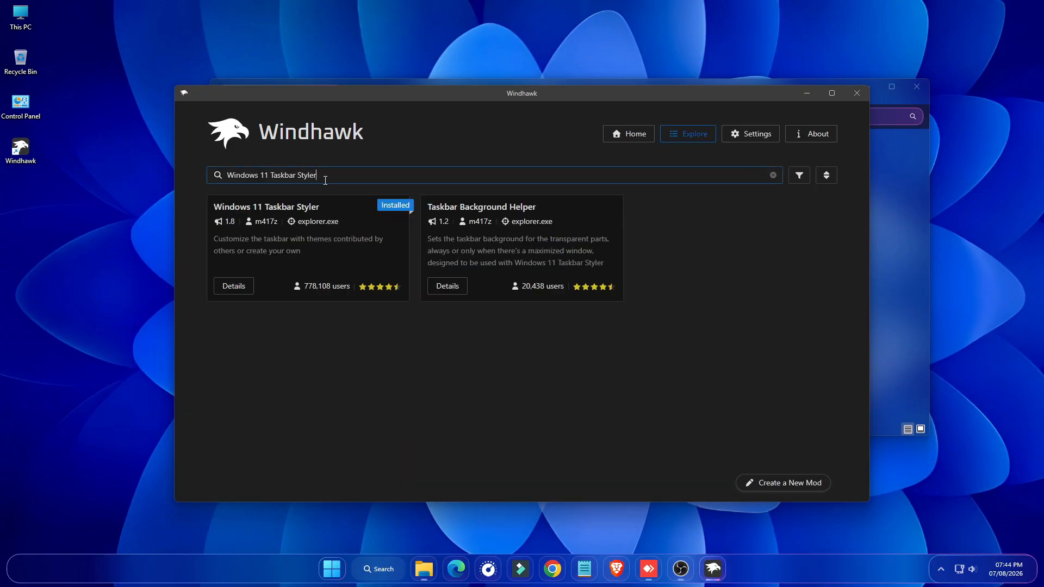
{"action": "left_click_drag", "start_coordinate": [325, 180], "coordinate": [191, 186]}
{"action": "right_click", "coordinate": [244, 175]}
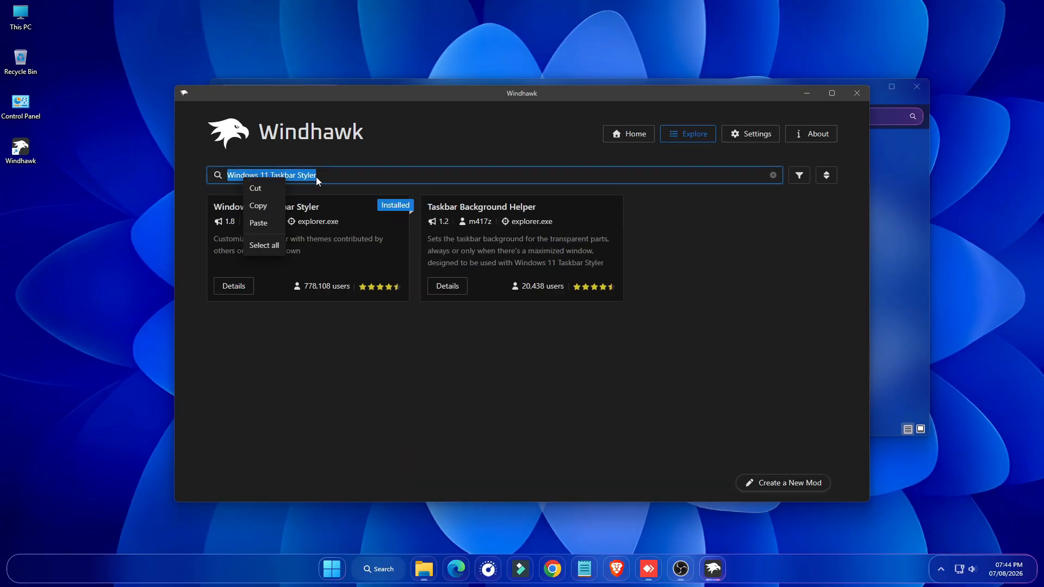
{"action": "left_click", "coordinate": [263, 220]}
Install the Windows 11 Settings Styler mod from its details, accepting the risk, and show its advanced options
{"action": "left_click_drag", "start_coordinate": [361, 204], "coordinate": [208, 203]}
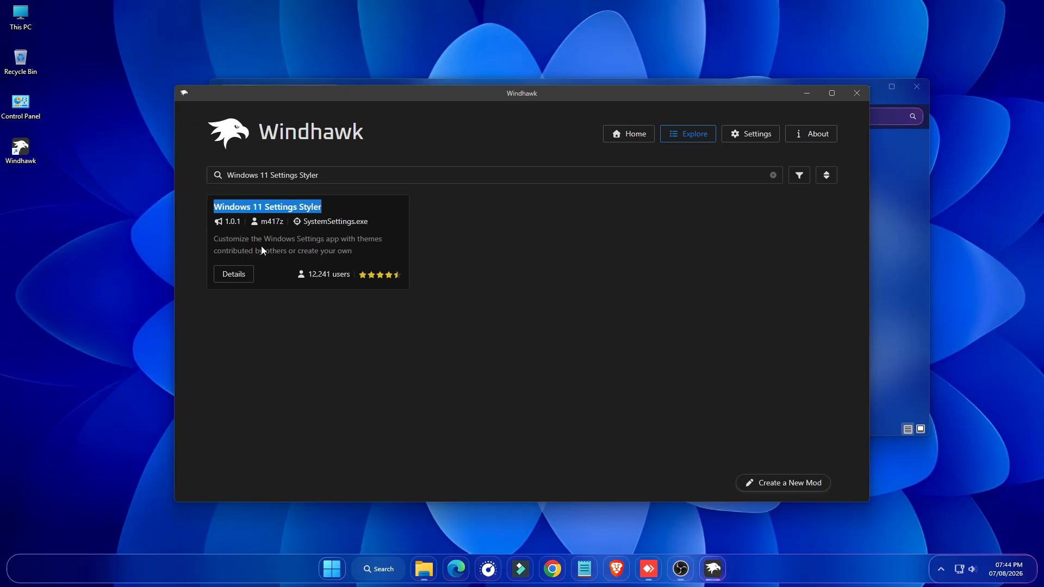
{"action": "left_click", "coordinate": [234, 274]}
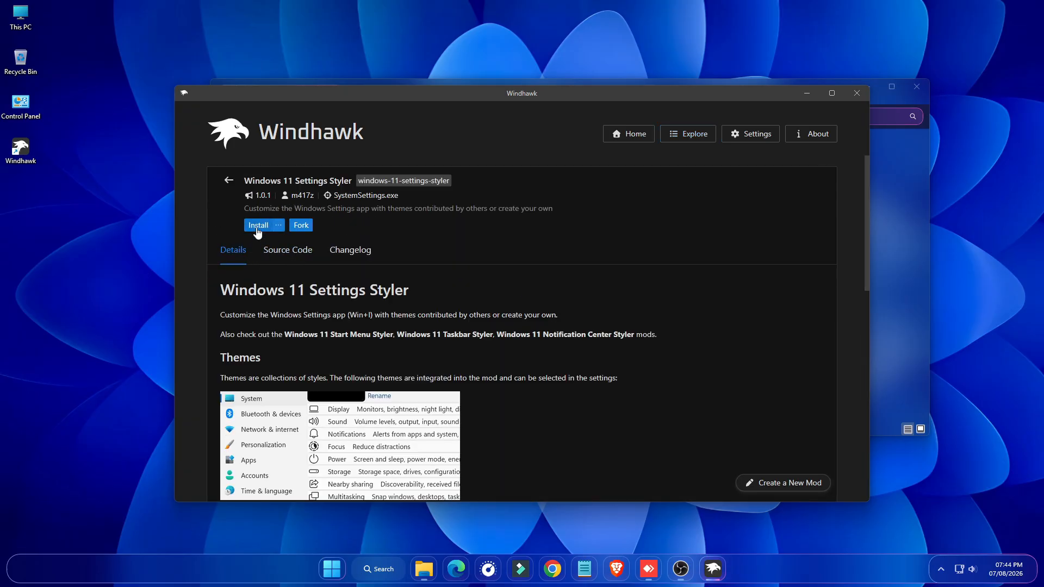
{"action": "left_click", "coordinate": [257, 226]}
{"action": "left_click", "coordinate": [591, 392]}
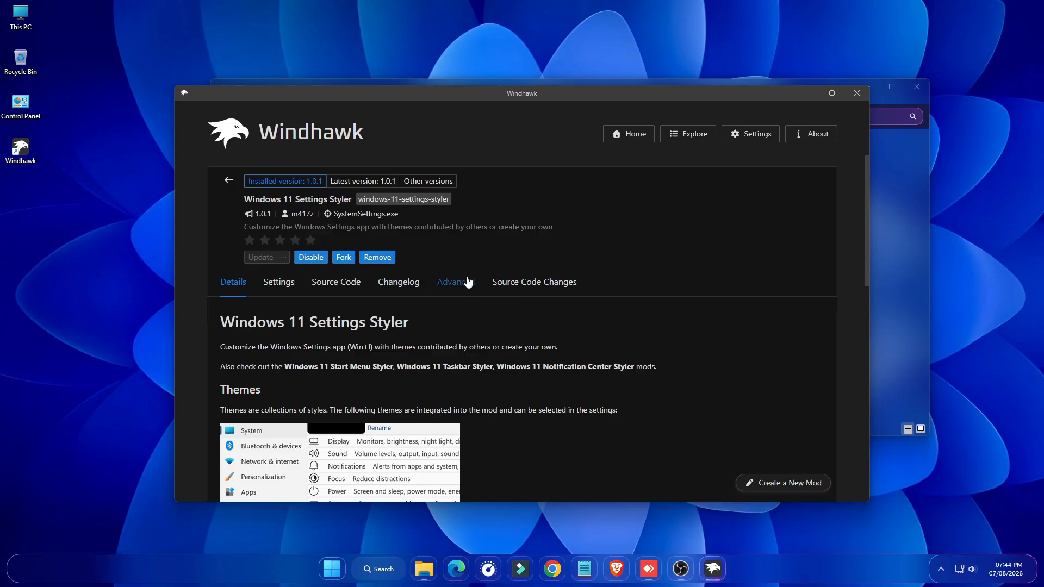
{"action": "left_click", "coordinate": [467, 282]}
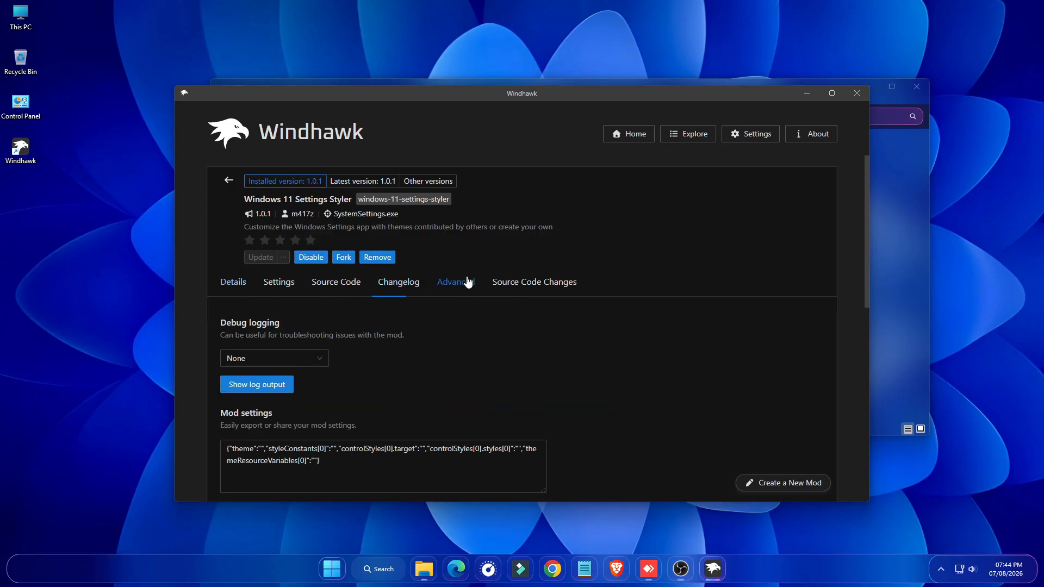
Minimize Windhawk, open Windows 11 Settings Styler.txt from the Style folder, copy all its text, and close it
{"action": "left_click", "coordinate": [805, 94]}
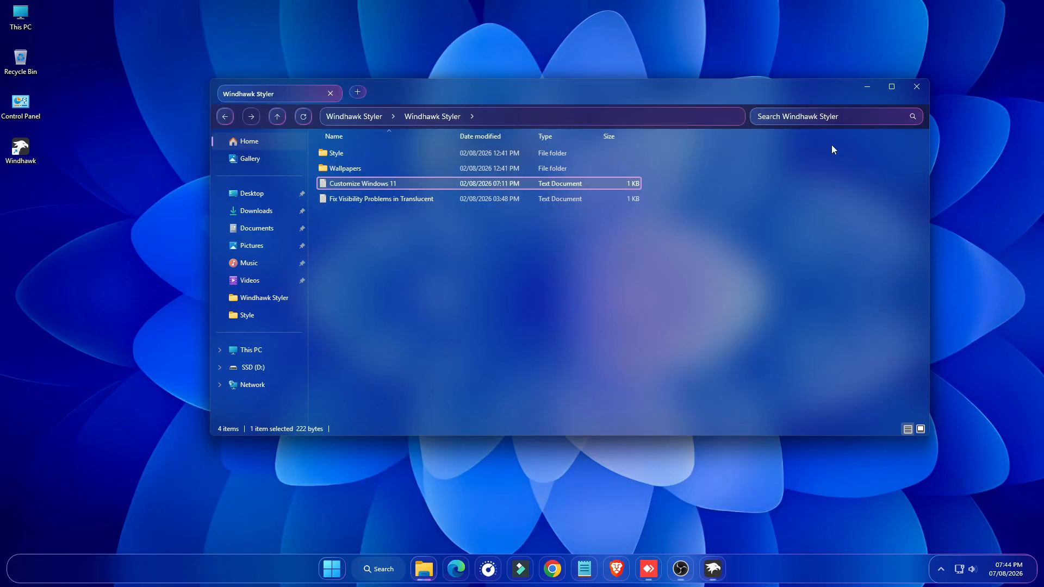
{"action": "double_click", "coordinate": [512, 153]}
{"action": "double_click", "coordinate": [448, 215]}
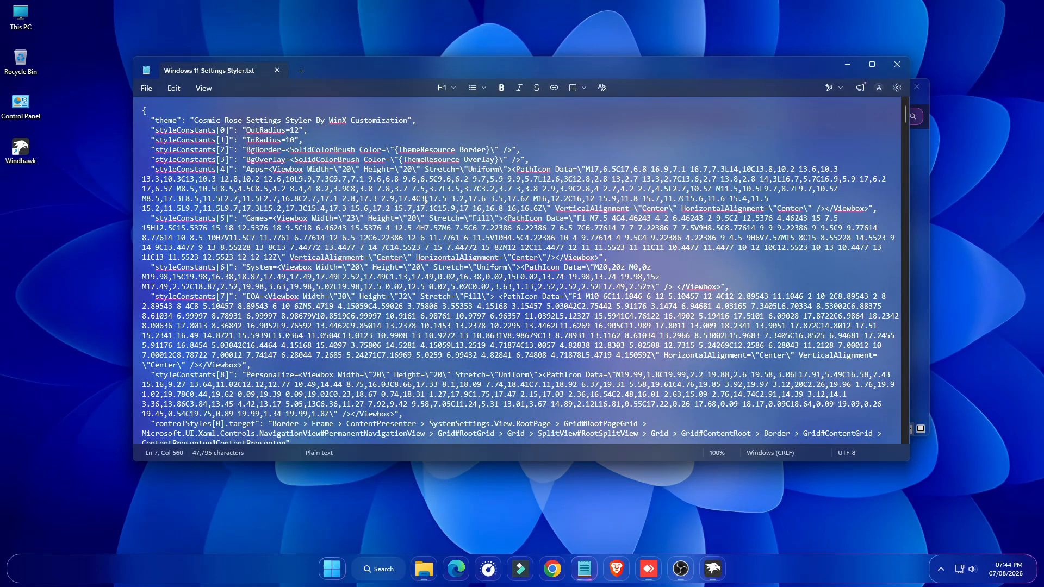
{"action": "key", "text": "ctrl+a"}
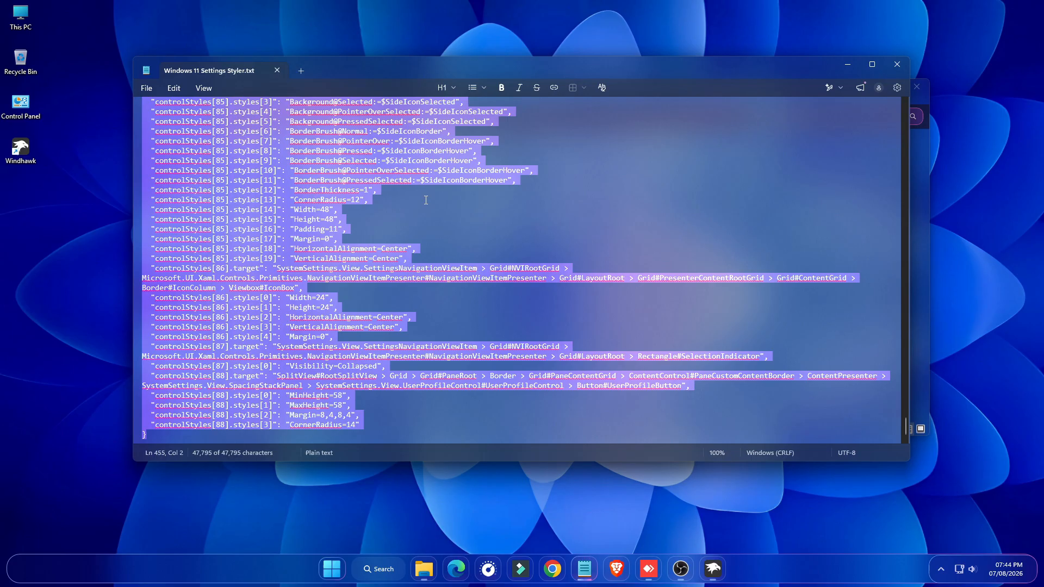
{"action": "left_click", "coordinate": [895, 64]}
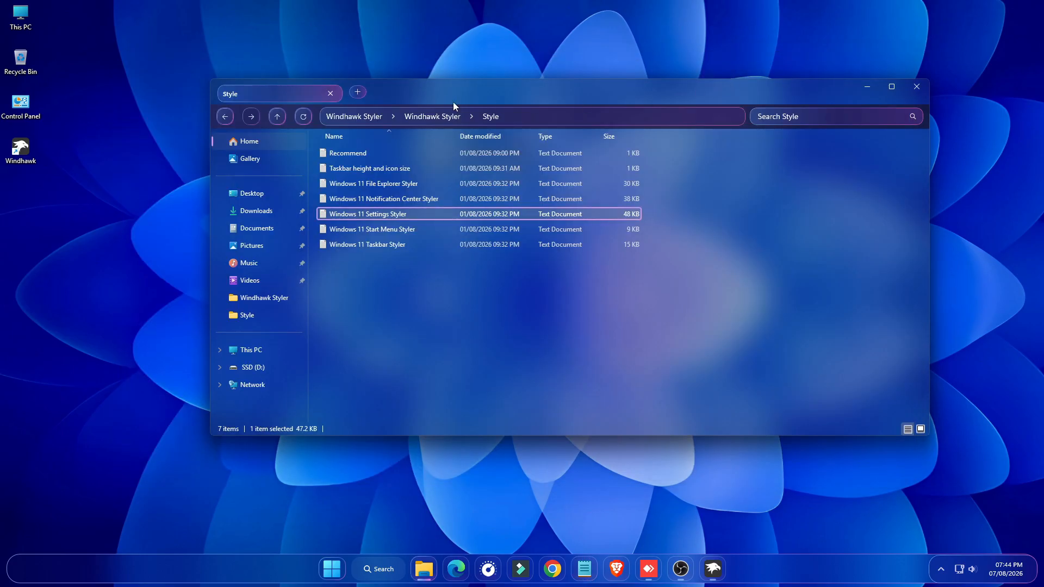
Switch to Windhawk and replace the Windows 11 Settings Styler mod's settings with the copied JSON, loading and saving them
{"action": "left_click", "coordinate": [713, 569]}
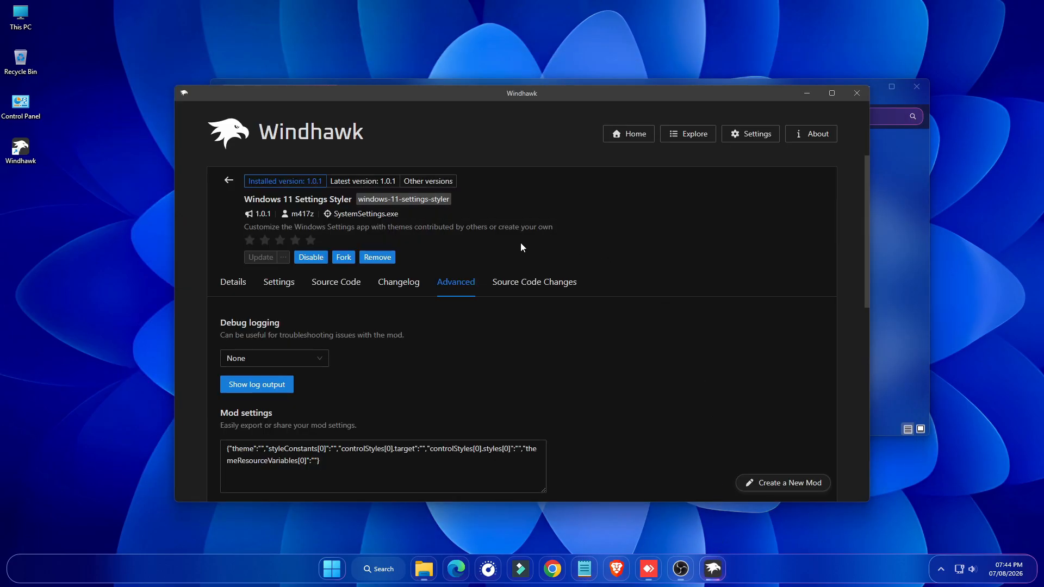
{"action": "scroll", "coordinate": [385, 396], "scroll_direction": "down", "scroll_amount": 3}
{"action": "left_click_drag", "start_coordinate": [322, 297], "coordinate": [196, 281]}
{"action": "right_click", "coordinate": [260, 296]}
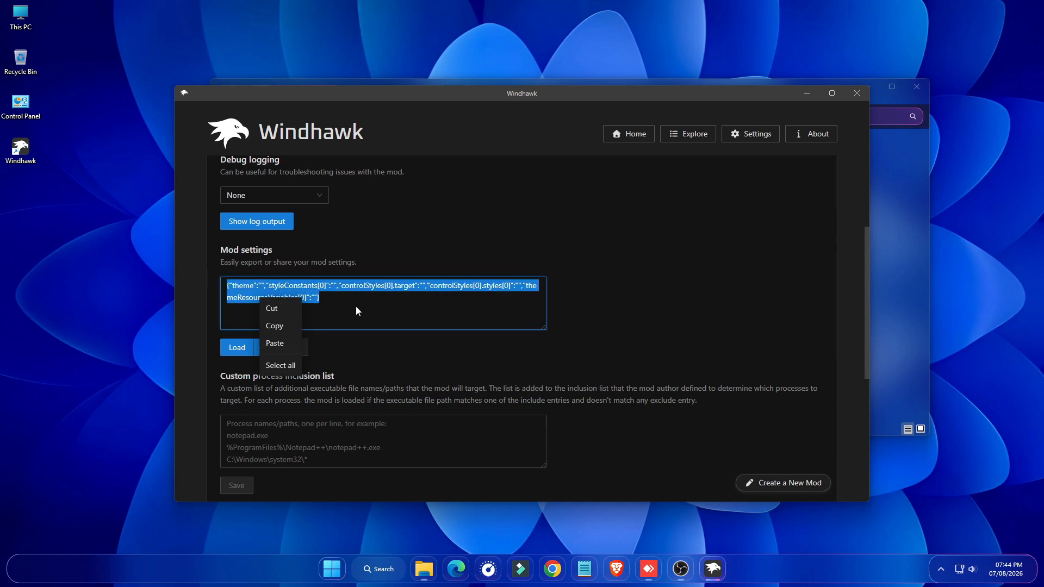
{"action": "left_click", "coordinate": [281, 344]}
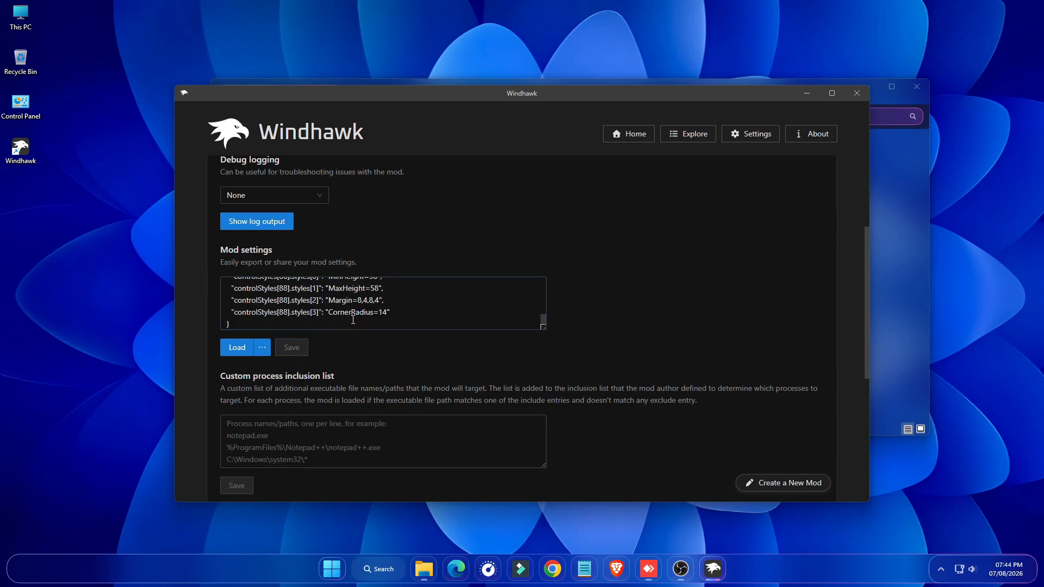
Minimize the Windhawk and File Explorer windows and open the Windows Settings app
{"action": "left_click", "coordinate": [809, 98]}
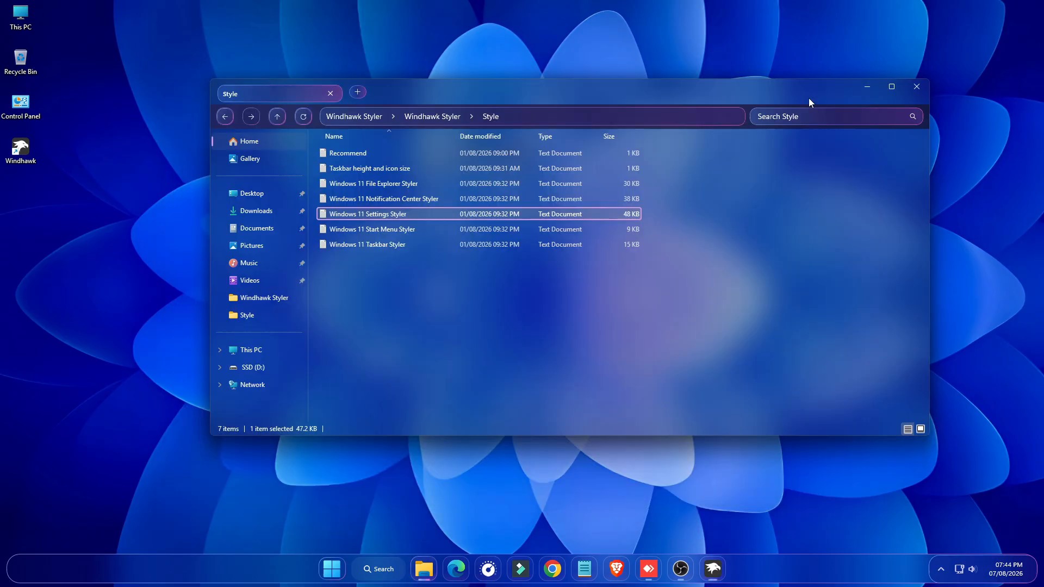
{"action": "left_click", "coordinate": [868, 88]}
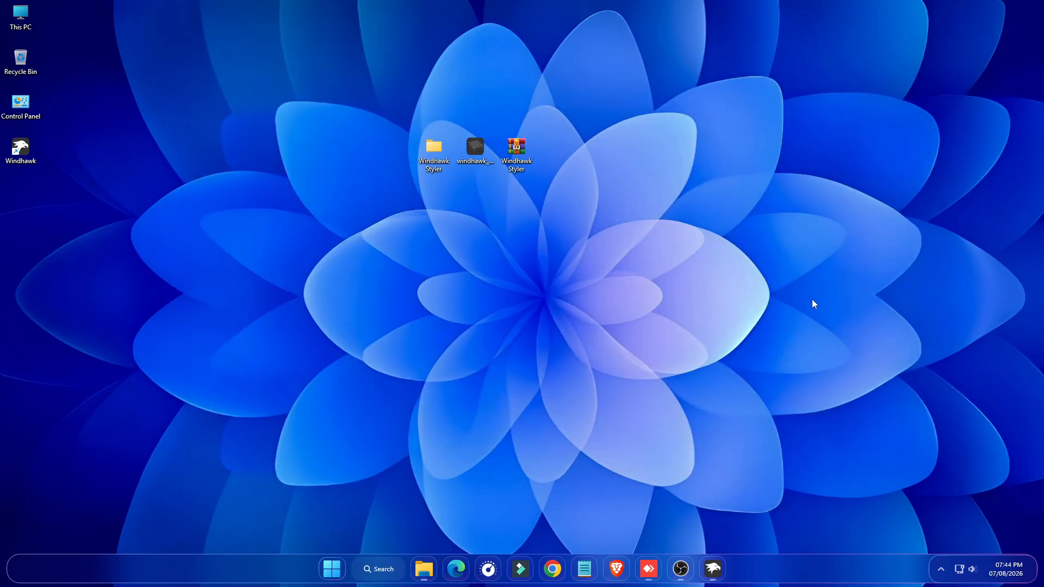
{"action": "right_click", "coordinate": [333, 568]}
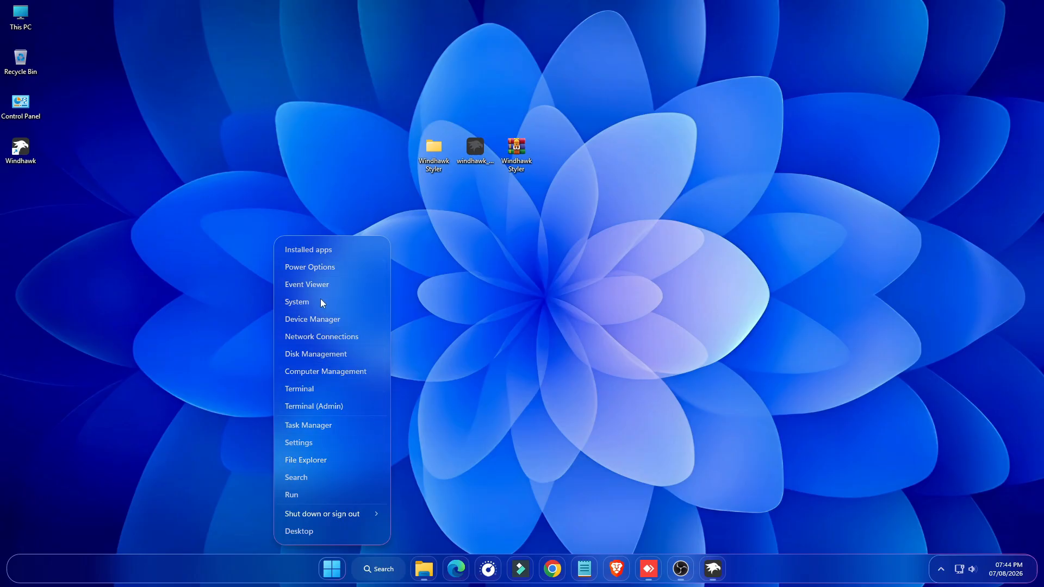
{"action": "left_click", "coordinate": [304, 442]}
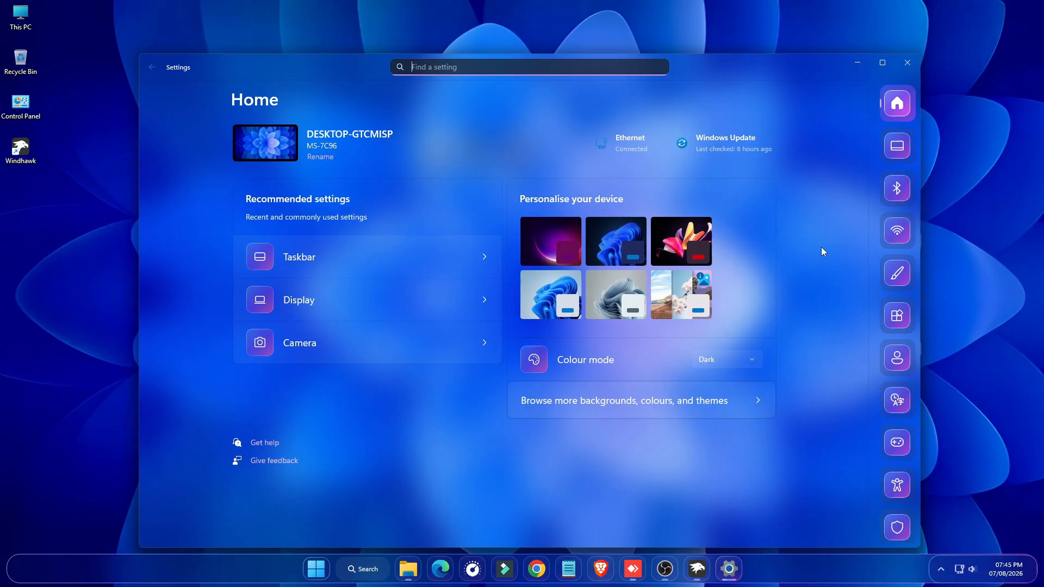
Maximize the Settings window and examine the styling of its navigation icons, Home page, and System page
{"action": "scroll", "coordinate": [907, 282], "scroll_direction": "down", "scroll_amount": 1}
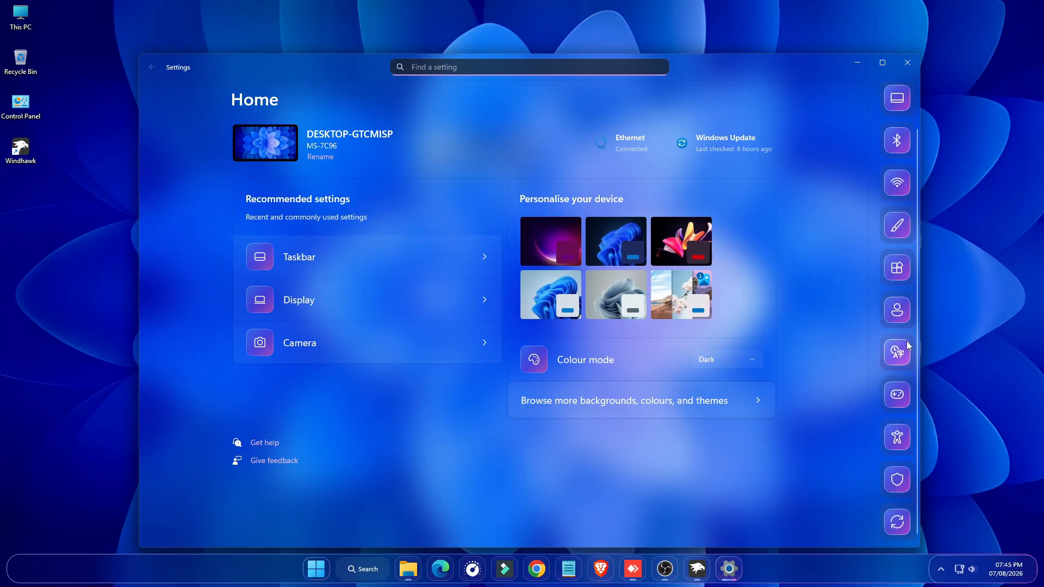
{"action": "scroll", "coordinate": [908, 345], "scroll_direction": "up", "scroll_amount": 1}
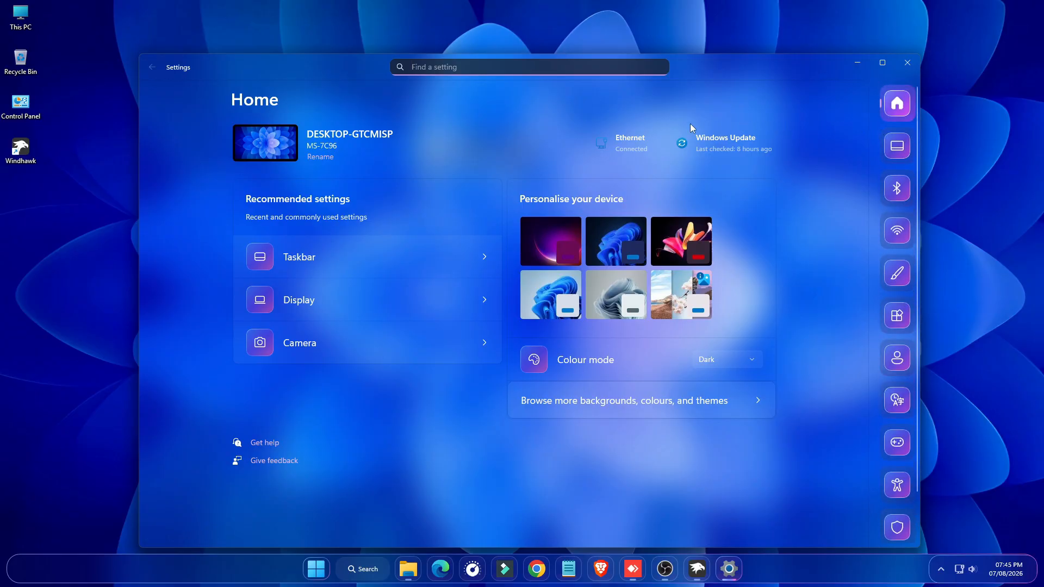
{"action": "double_click", "coordinate": [811, 67]}
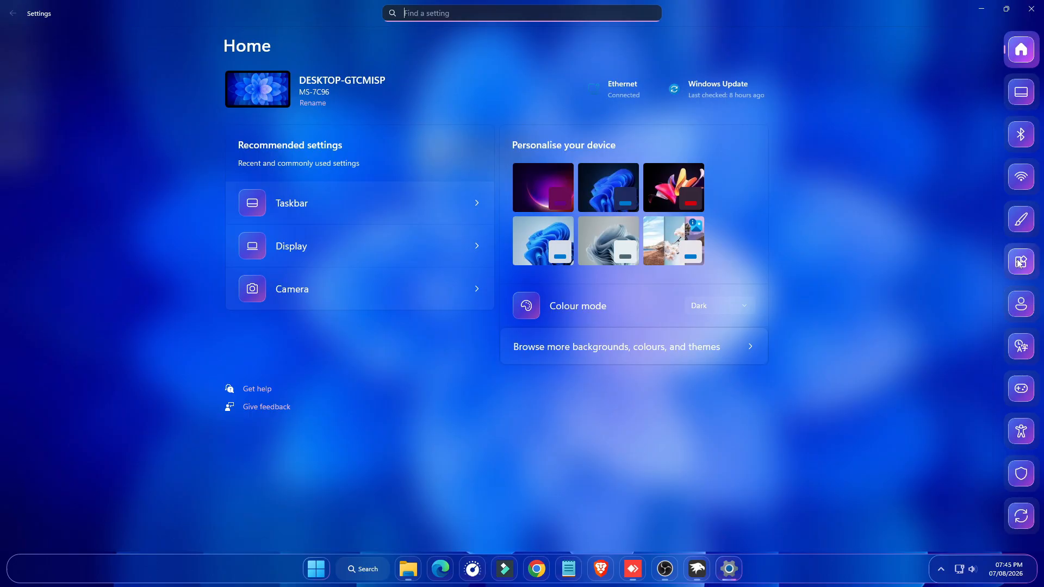
{"action": "left_click", "coordinate": [1021, 93]}
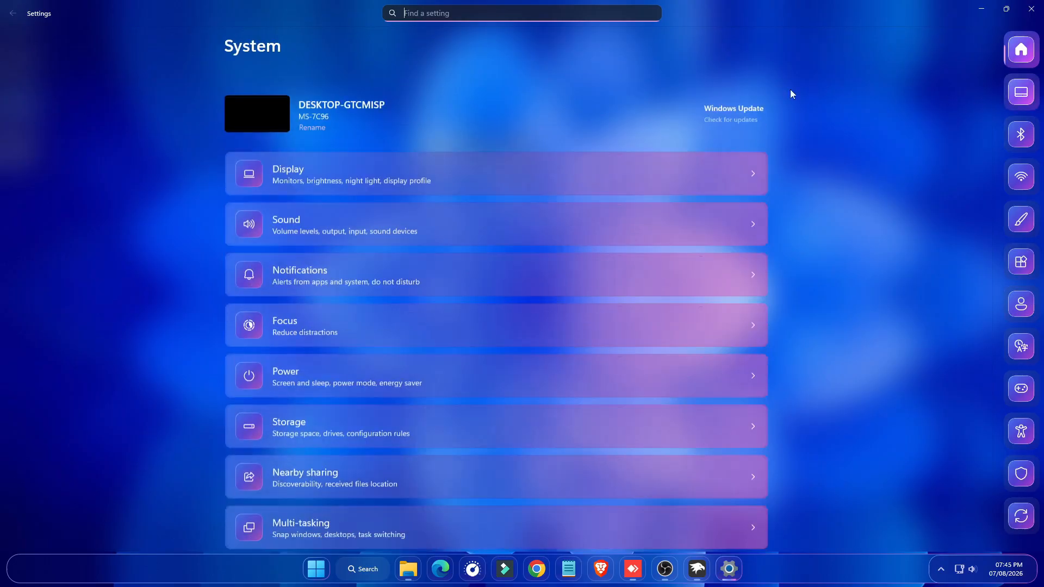
{"action": "scroll", "coordinate": [526, 198], "scroll_direction": "down", "scroll_amount": 3}
{"action": "scroll", "coordinate": [523, 200], "scroll_direction": "down", "scroll_amount": 3}
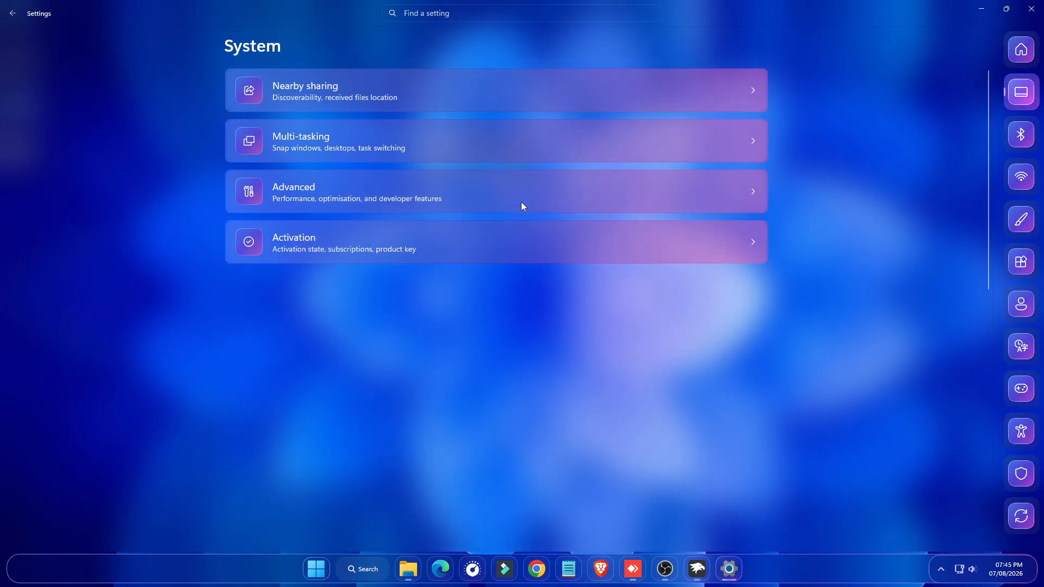
Review the System page from its lower entries back up to its heading, and close the Settings window
{"action": "scroll", "coordinate": [521, 201], "scroll_direction": "up", "scroll_amount": 5}
{"action": "scroll", "coordinate": [520, 202], "scroll_direction": "up", "scroll_amount": 3}
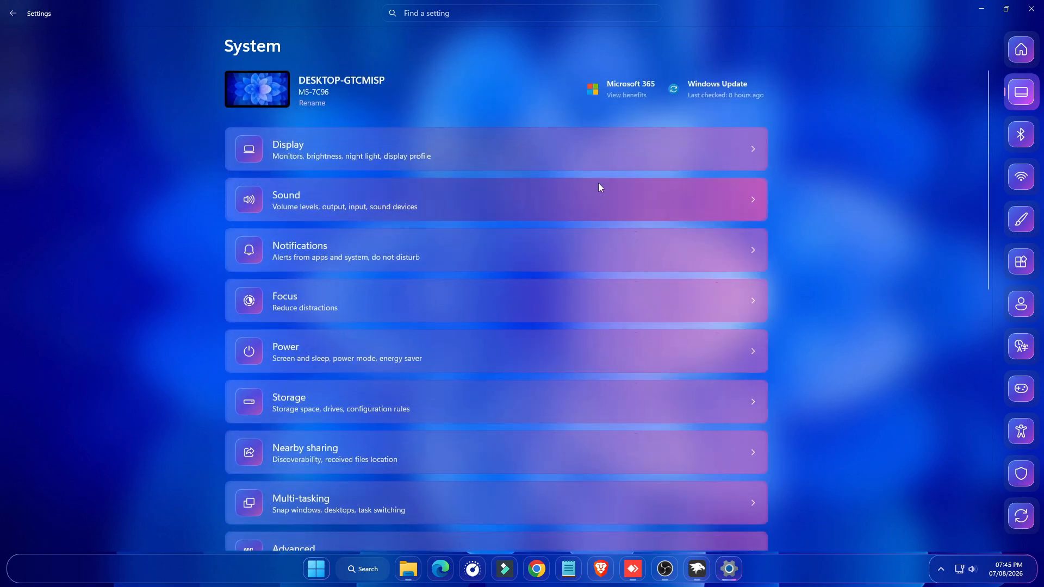
{"action": "left_click", "coordinate": [1031, 9]}
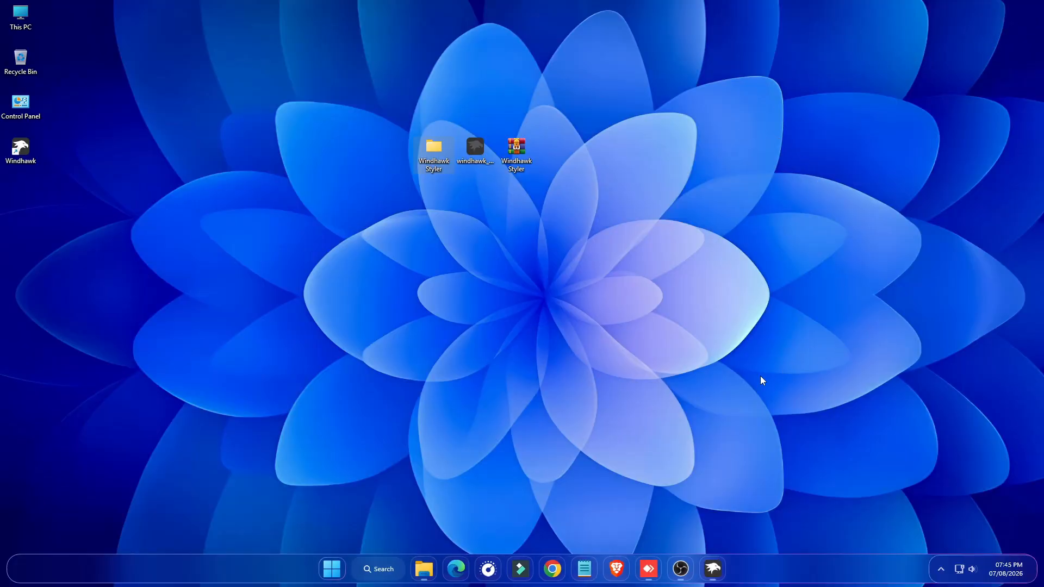
Open Customize Windows 11.txt from the Windhawk Styler folder, copy the name Windows 11 Start Menu Styler, close the file, and minimize File Explorer
{"action": "left_click", "coordinate": [427, 567]}
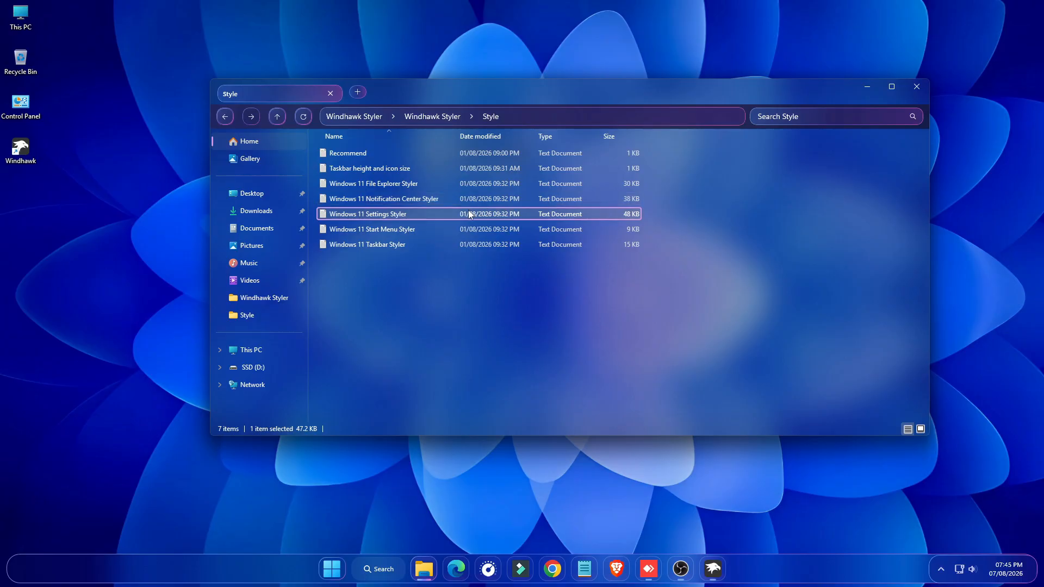
{"action": "left_click", "coordinate": [223, 116]}
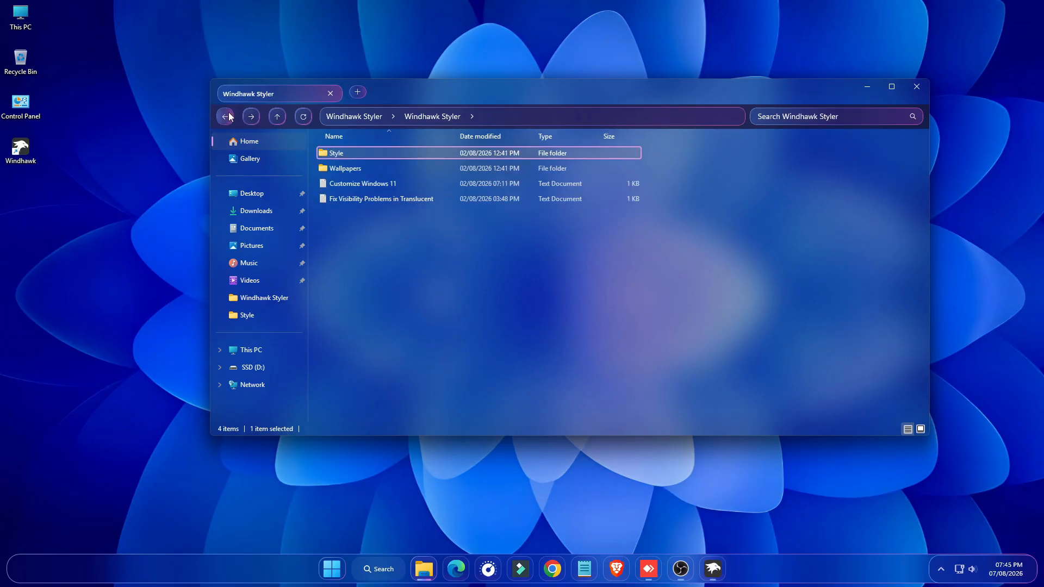
{"action": "double_click", "coordinate": [375, 184]}
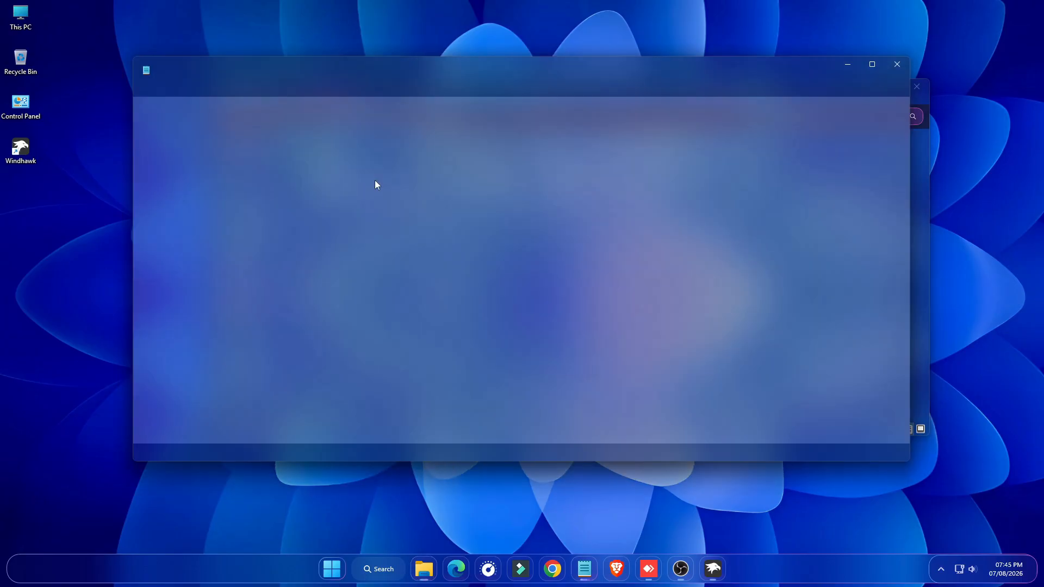
{"action": "left_click_drag", "start_coordinate": [301, 221], "coordinate": [257, 224]}
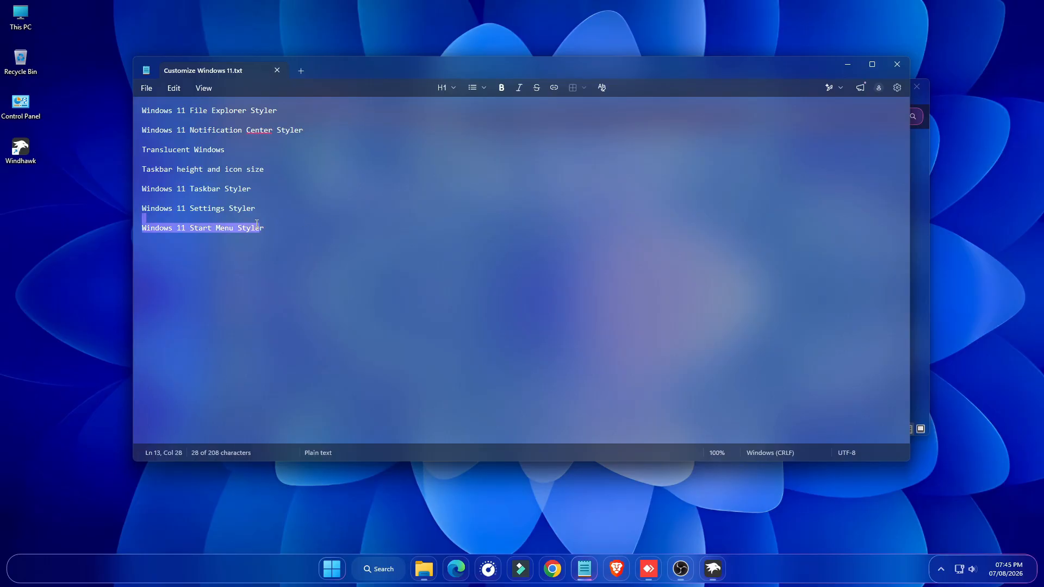
{"action": "right_click", "coordinate": [257, 227]}
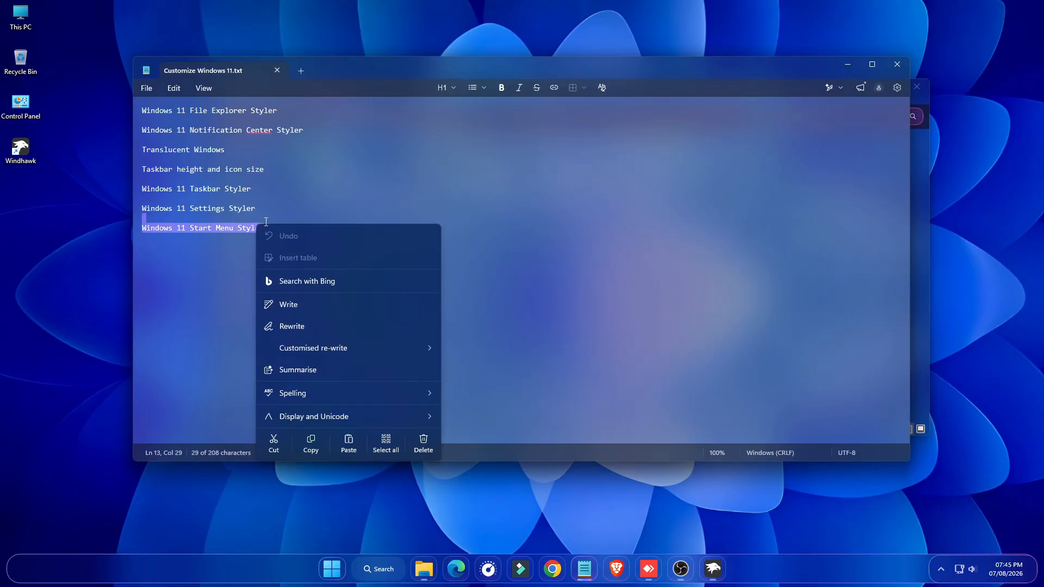
{"action": "left_click", "coordinate": [311, 443]}
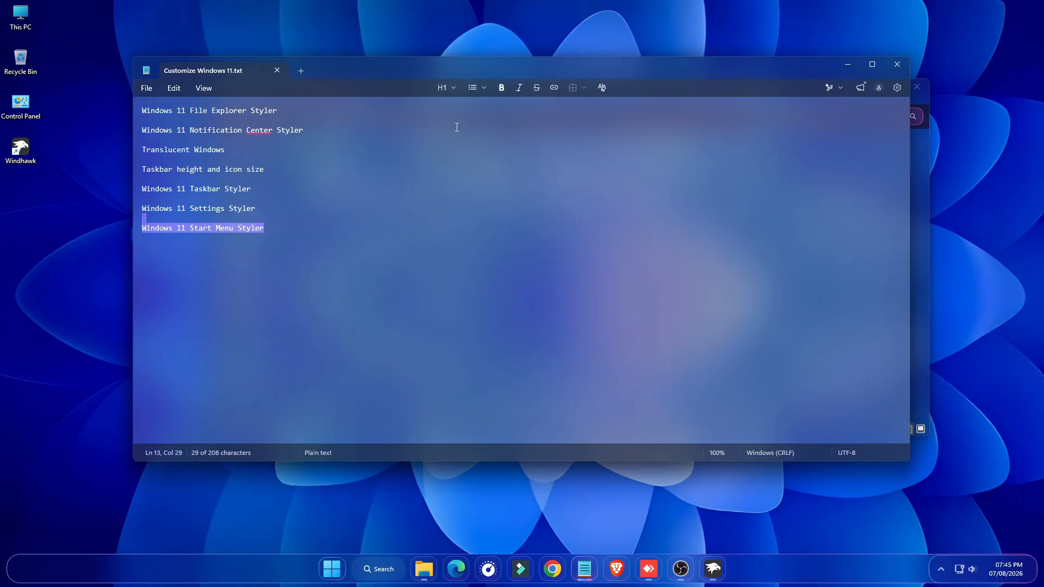
{"action": "left_click", "coordinate": [897, 64]}
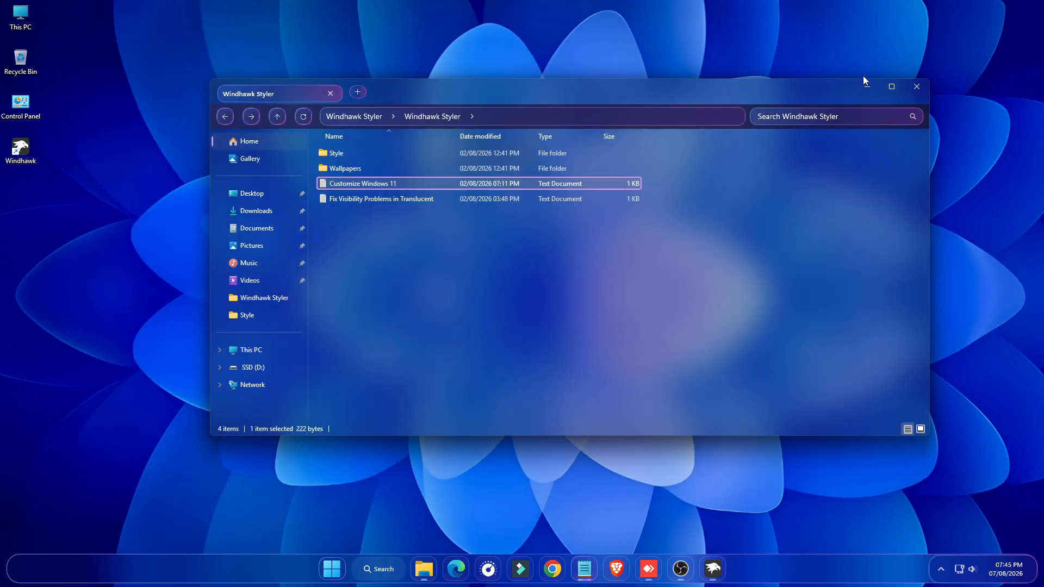
{"action": "left_click", "coordinate": [866, 94]}
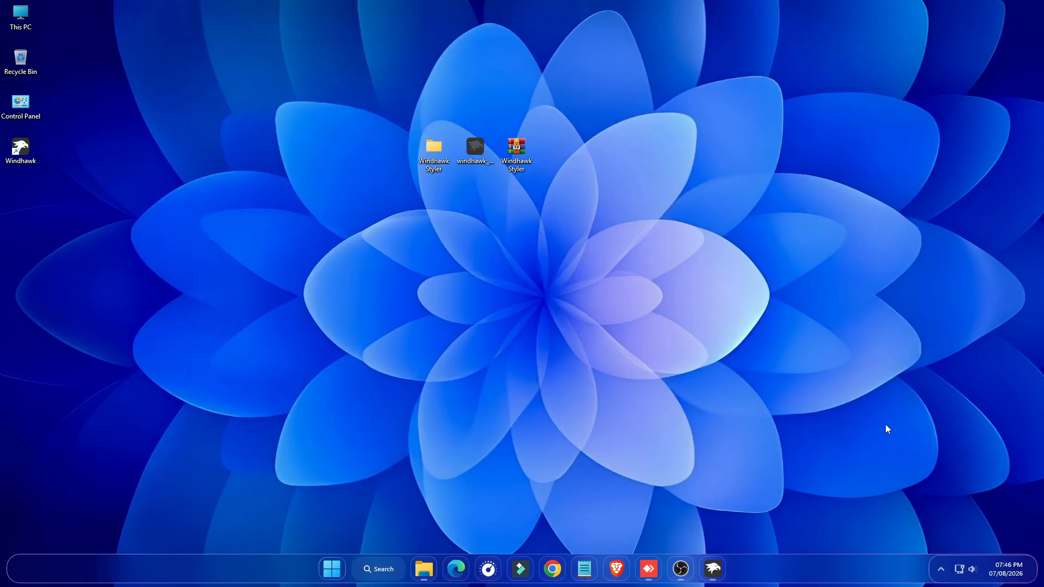
Switch to Windhawk and search the mod catalogue for Windows 11 Start Menu Styler using the copied name
{"action": "left_click", "coordinate": [713, 568]}
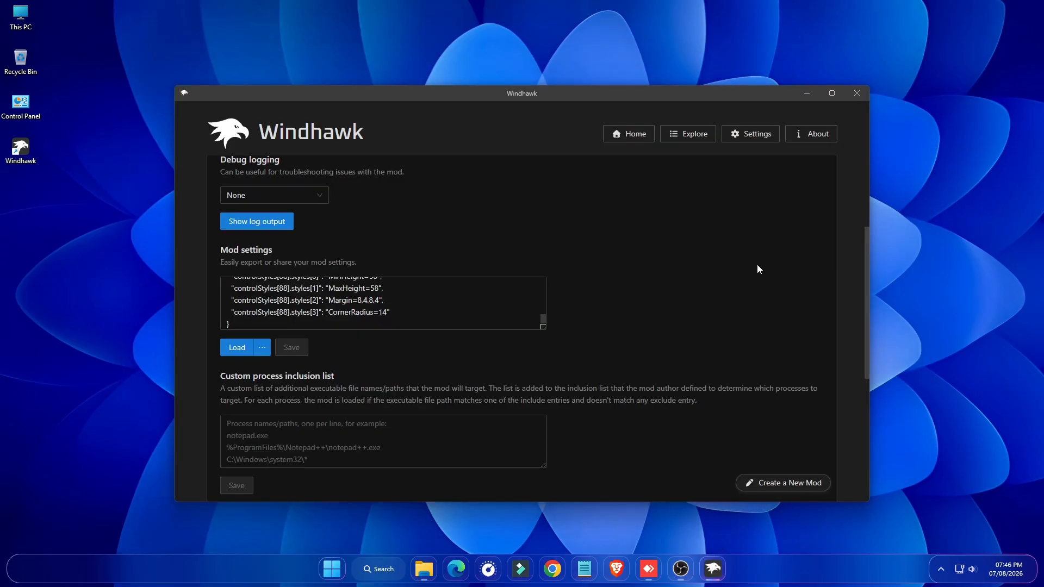
{"action": "left_click", "coordinate": [695, 134]}
{"action": "left_click_drag", "start_coordinate": [306, 169], "coordinate": [229, 164]}
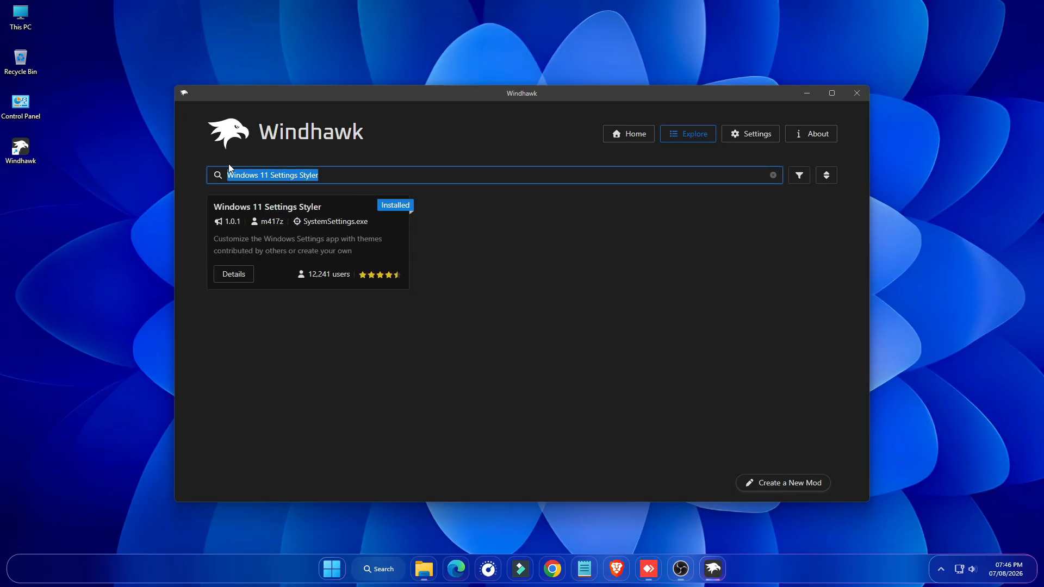
{"action": "right_click", "coordinate": [240, 179]}
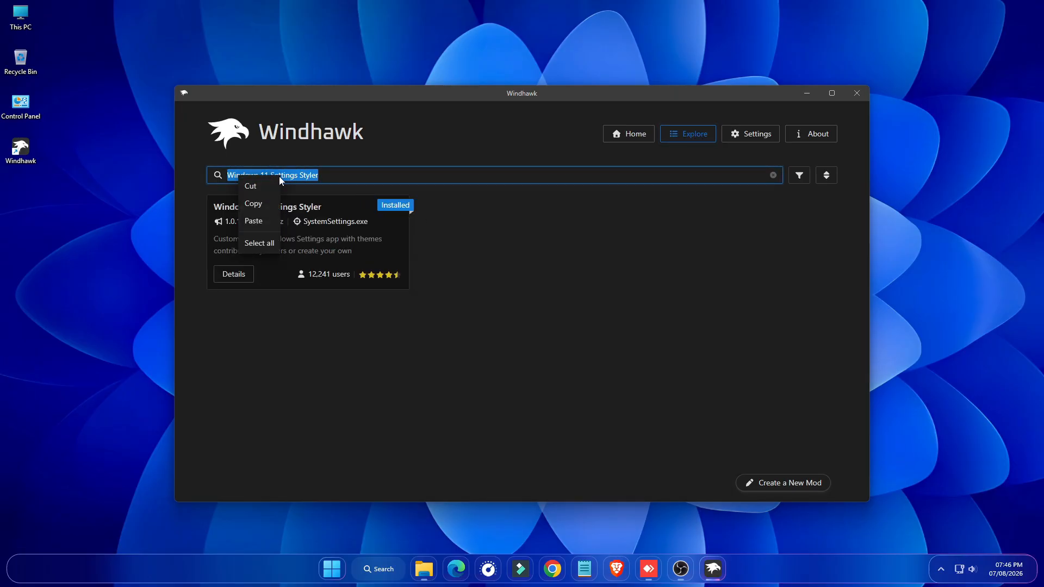
{"action": "left_click", "coordinate": [253, 221]}
{"action": "left_click_drag", "start_coordinate": [334, 207], "coordinate": [242, 205]}
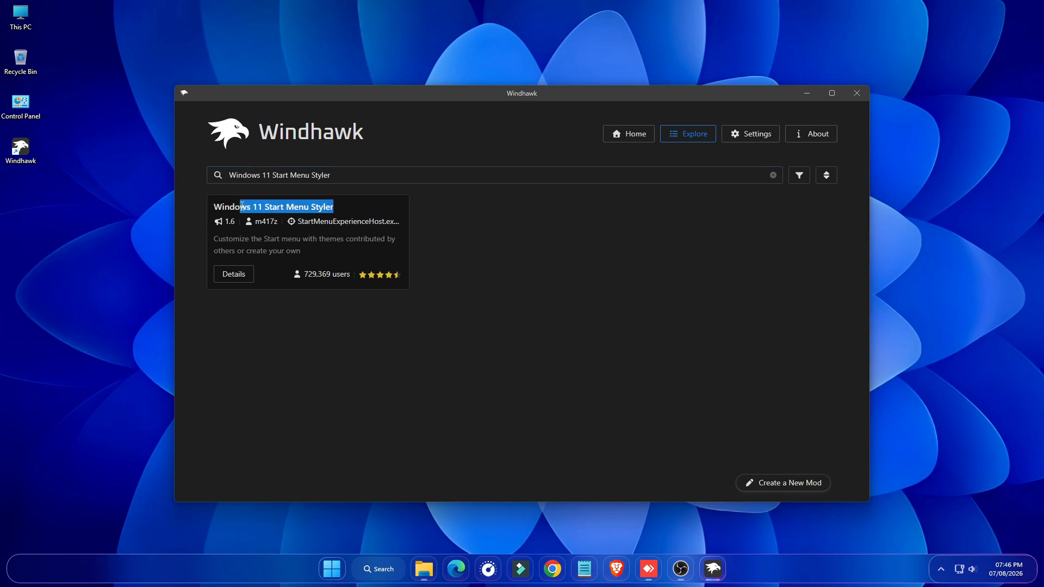
Open the Windows 11 Start Menu Styler mod's details and install it, accepting the risk
{"action": "left_click", "coordinate": [234, 273]}
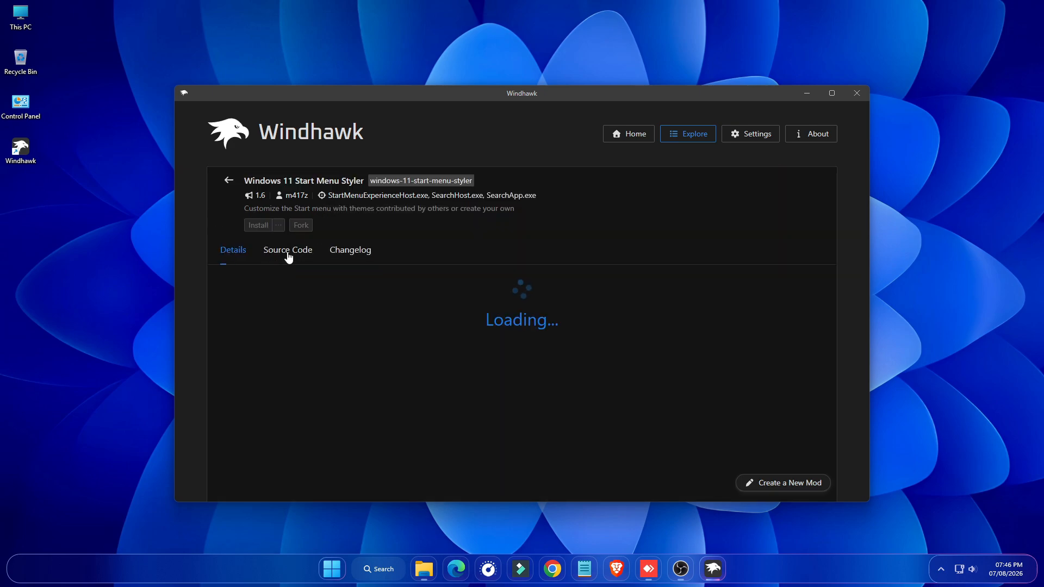
{"action": "left_click", "coordinate": [258, 225]}
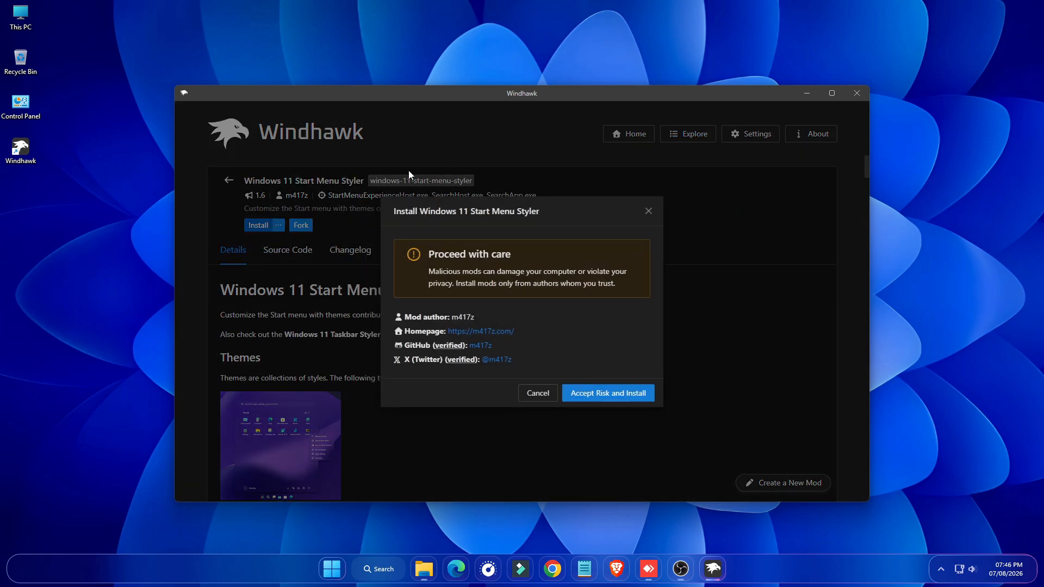
{"action": "left_click", "coordinate": [604, 393]}
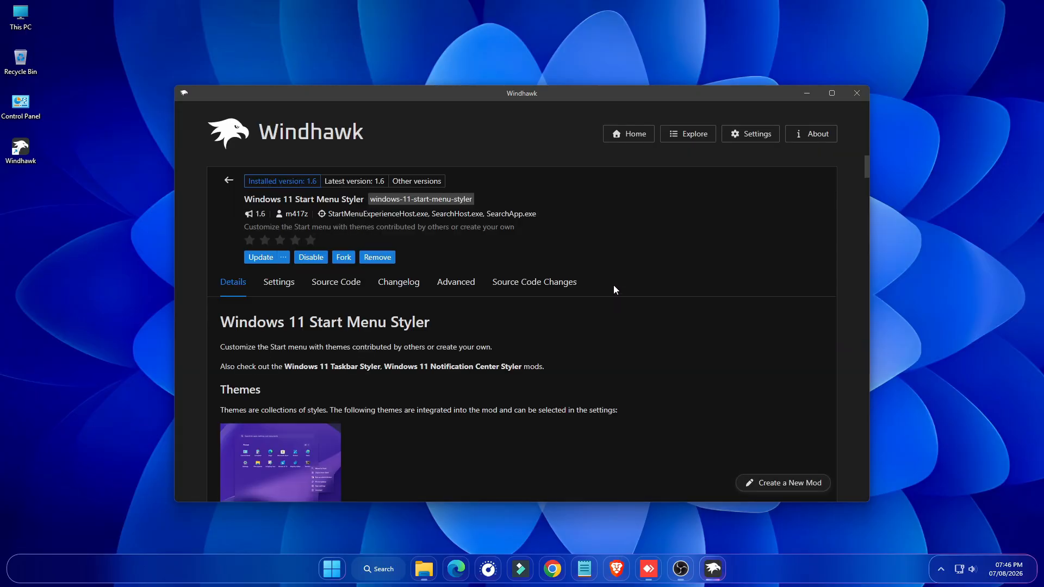
Clear the default JSON from the Windows 11 Start Menu Styler mod's advanced mod settings
{"action": "left_click", "coordinate": [457, 282]}
{"action": "scroll", "coordinate": [481, 302], "scroll_direction": "down", "scroll_amount": 2}
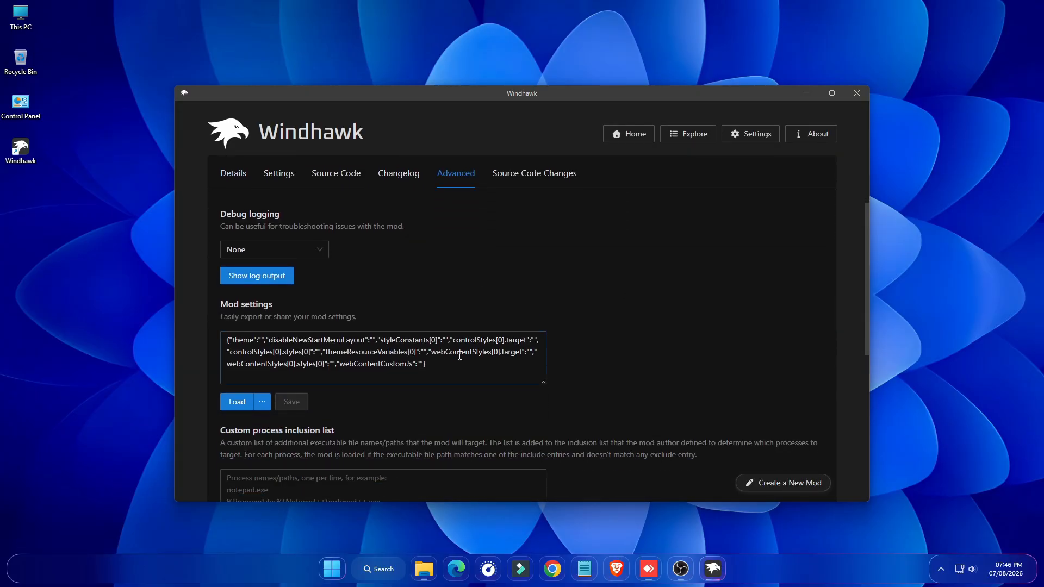
{"action": "left_click_drag", "start_coordinate": [427, 364], "coordinate": [256, 340]}
{"action": "key", "text": "BackSpace"}
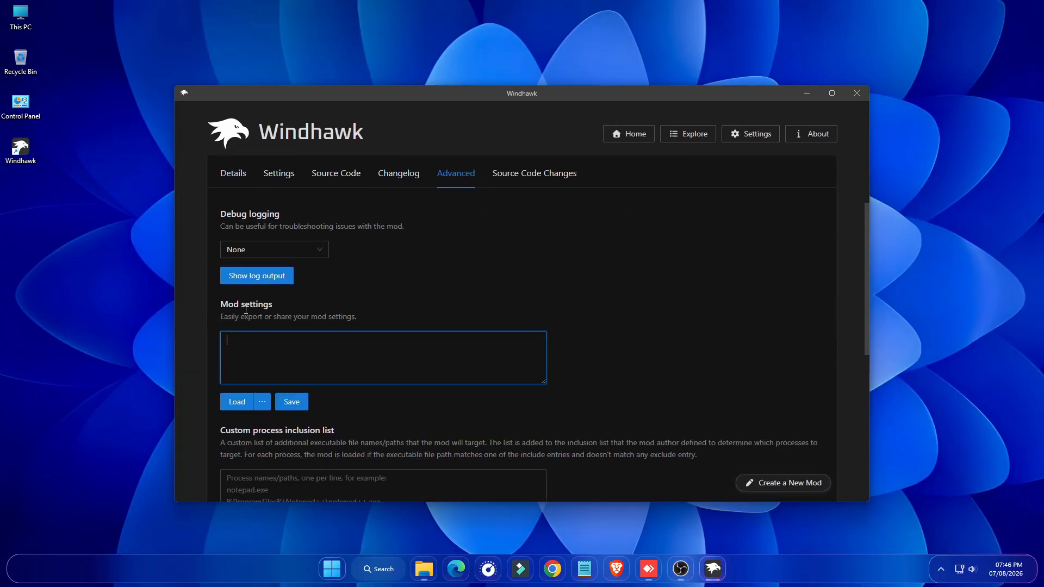
Minimize Windhawk, open Windows 11 Start Menu Styler.txt from the Style folder, and copy all its text
{"action": "left_click", "coordinate": [805, 95]}
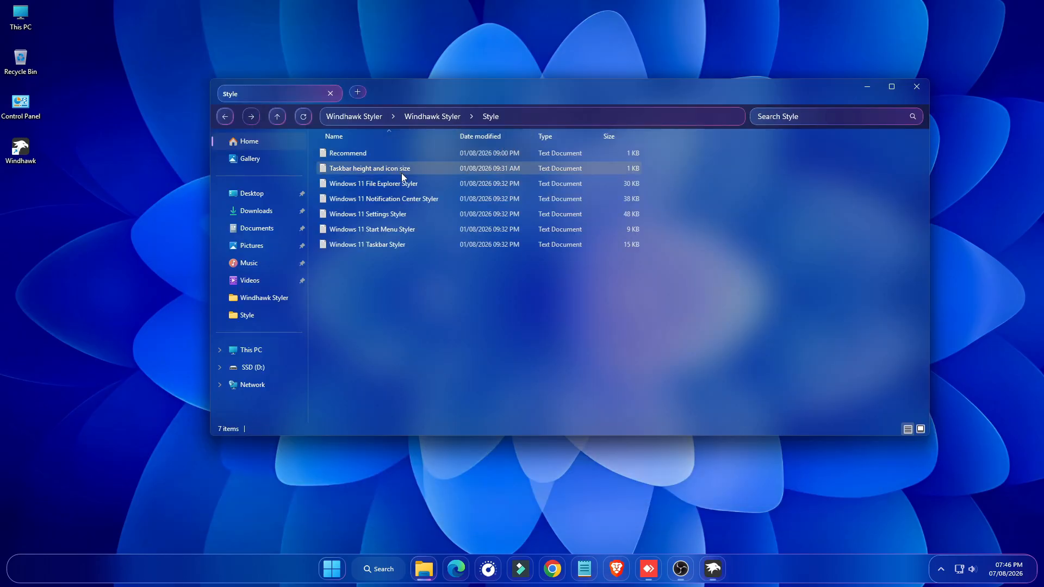
{"action": "left_click", "coordinate": [360, 230]}
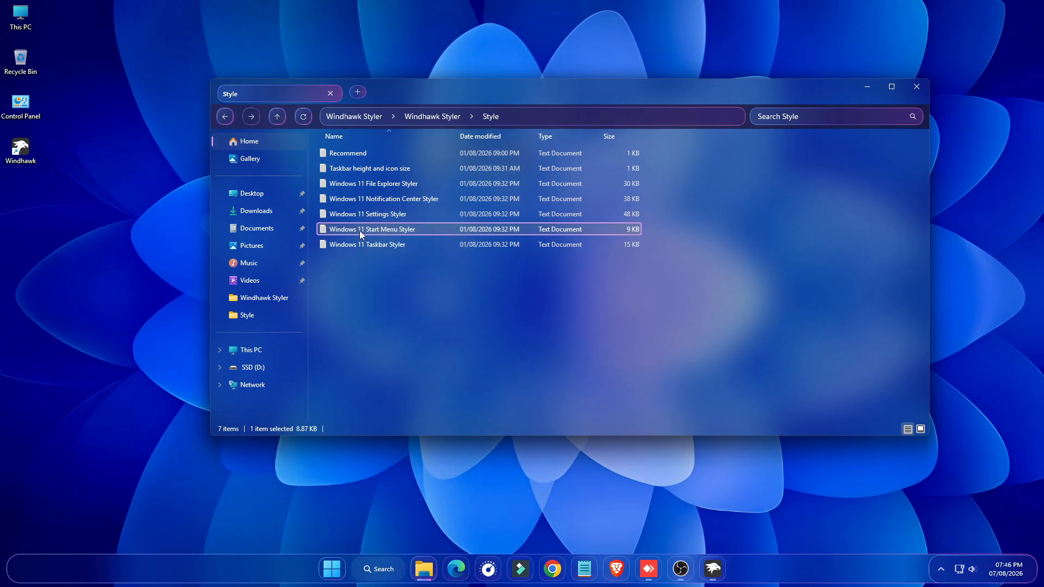
{"action": "double_click", "coordinate": [360, 230]}
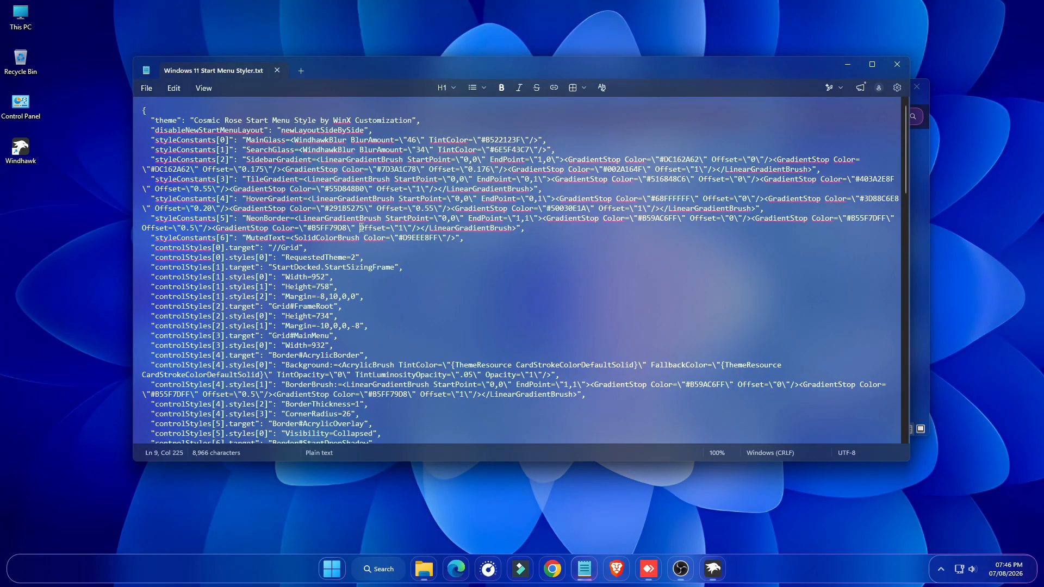
{"action": "key", "text": "ctrl+a"}
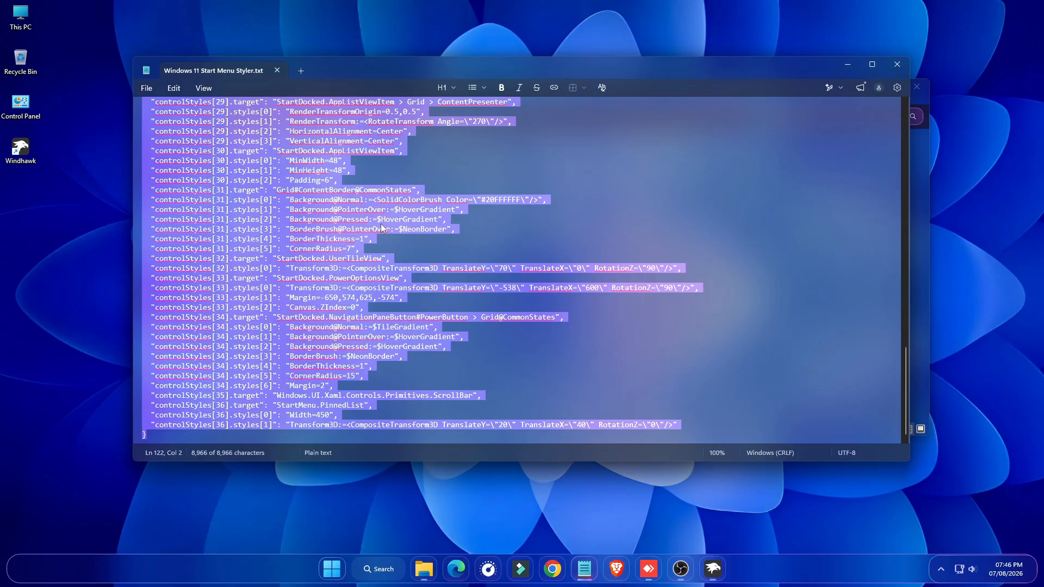
Switch to Windhawk, paste the copied JSON into the Start Menu Styler mod settings, and save them
{"action": "left_click", "coordinate": [713, 569]}
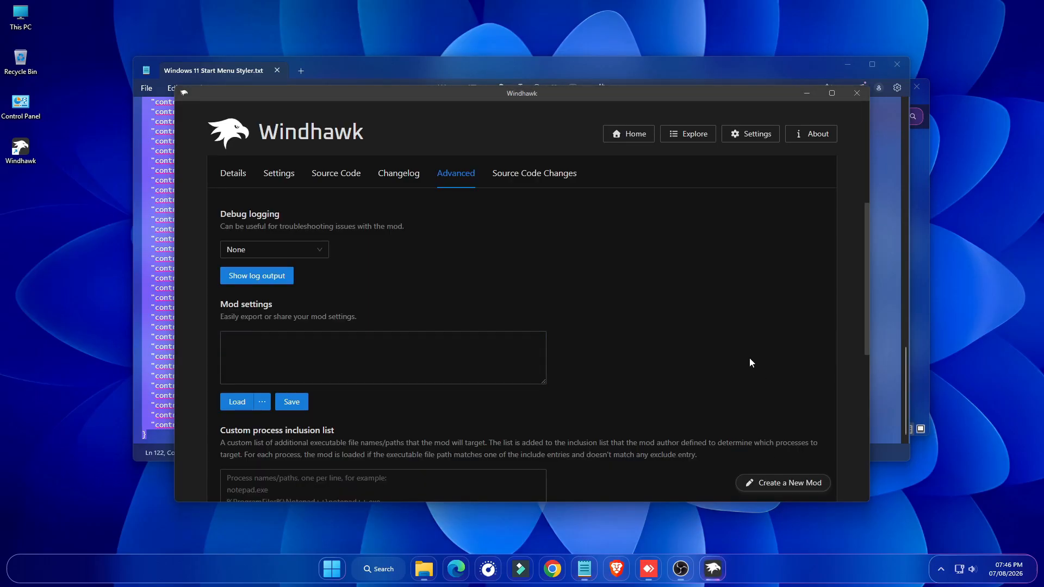
{"action": "right_click", "coordinate": [377, 352]}
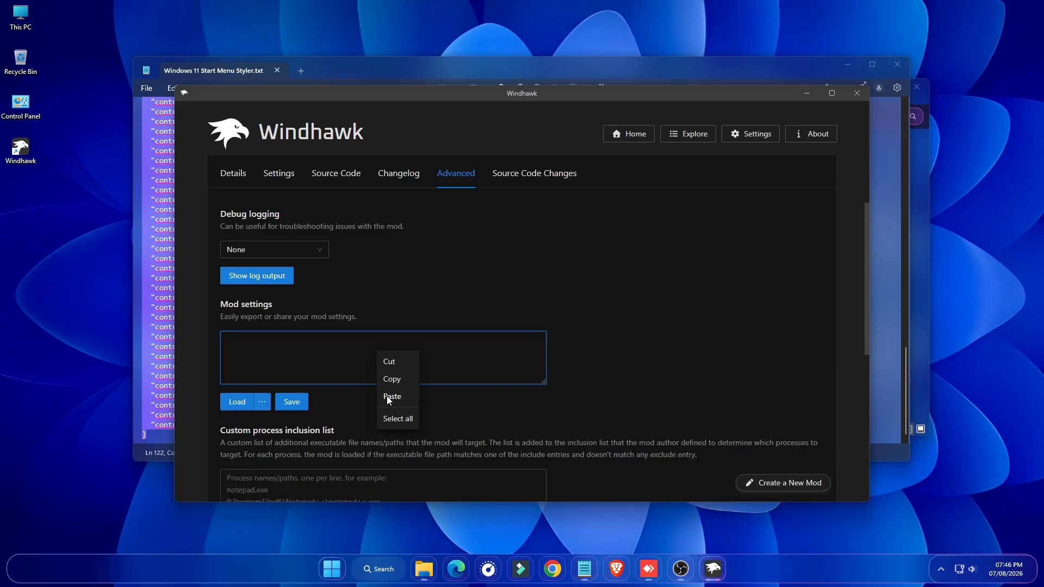
{"action": "left_click", "coordinate": [392, 396]}
{"action": "left_click", "coordinate": [299, 403]}
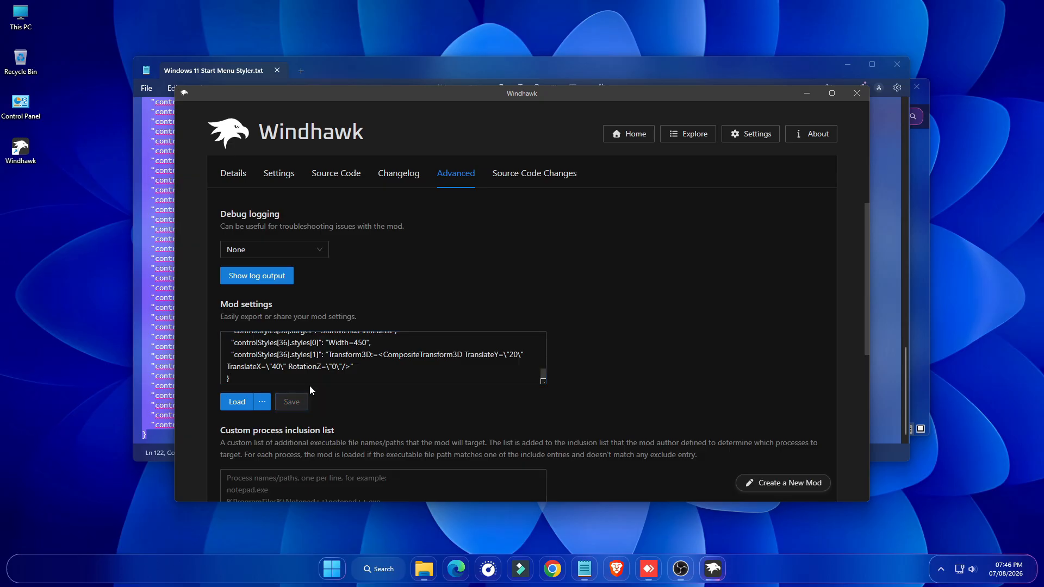
Close the Windhawk, Notepad, and File Explorer windows
{"action": "left_click", "coordinate": [854, 93]}
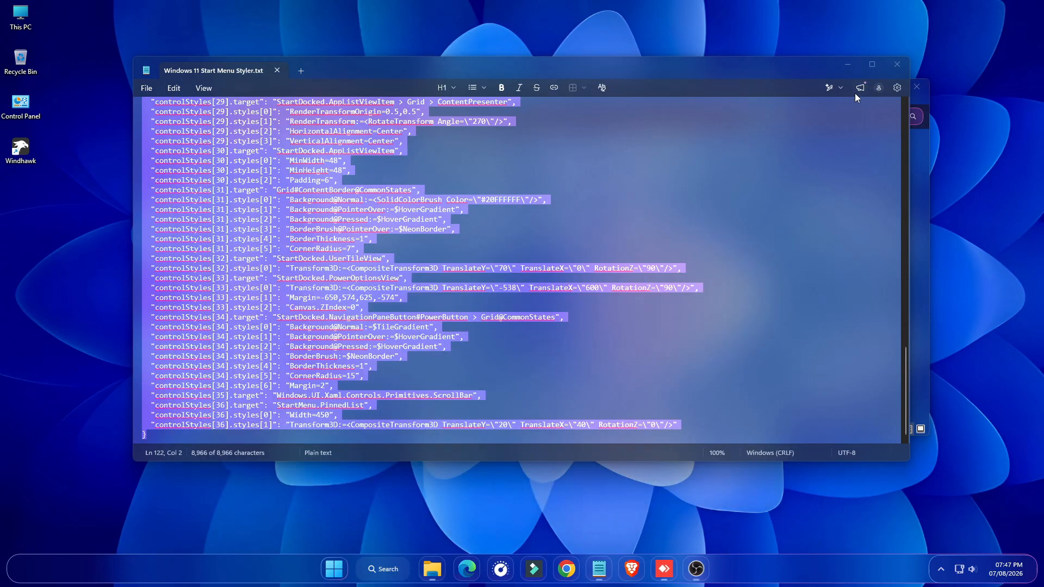
{"action": "left_click", "coordinate": [897, 64]}
{"action": "left_click", "coordinate": [916, 86]}
Hide the desktop icons by turning off the Show desktop icons view option
{"action": "right_click", "coordinate": [731, 163]}
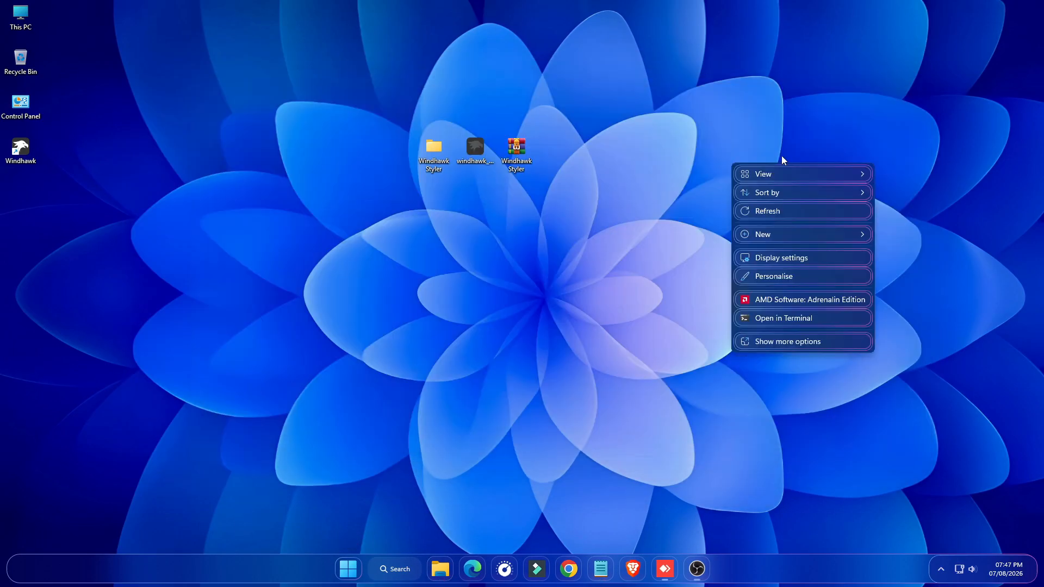
{"action": "mouse_move", "coordinate": [795, 172]}
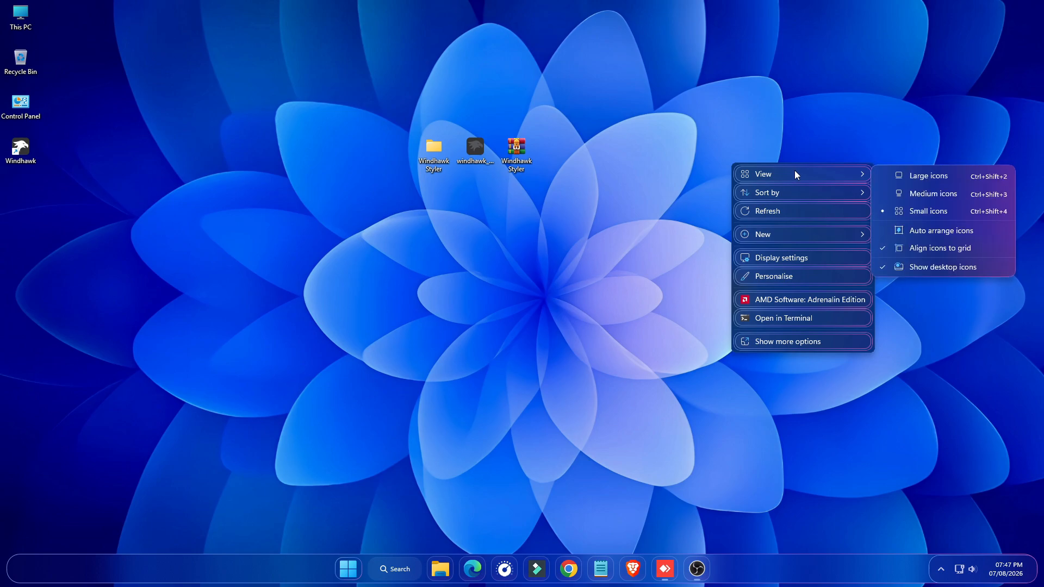
{"action": "left_click", "coordinate": [927, 267]}
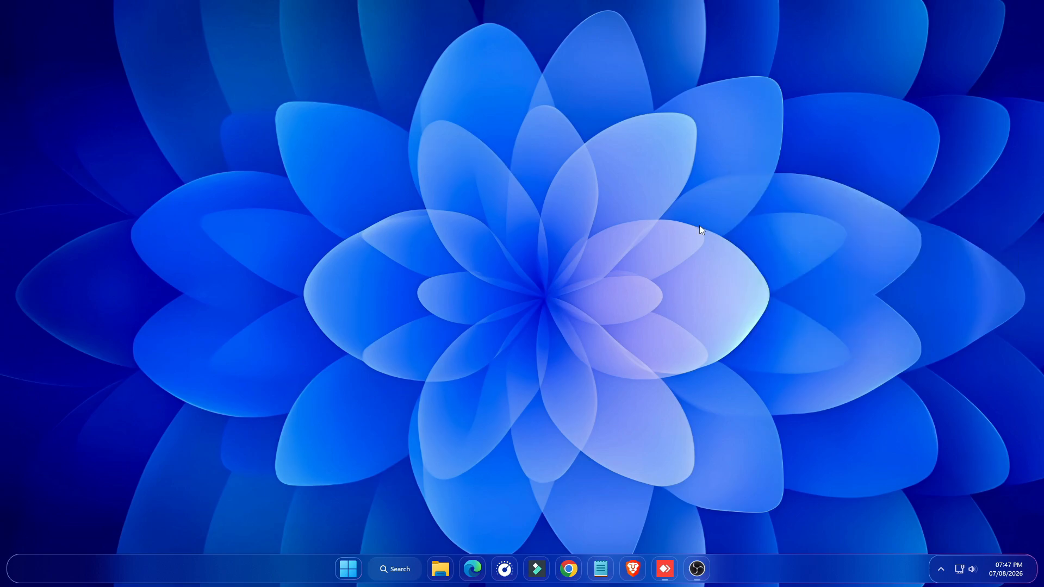
Open the Start menu, examine the styling of its pinned apps and All apps list, and close it
{"action": "left_click", "coordinate": [351, 568]}
{"action": "scroll", "coordinate": [668, 348], "scroll_direction": "down", "scroll_amount": 3}
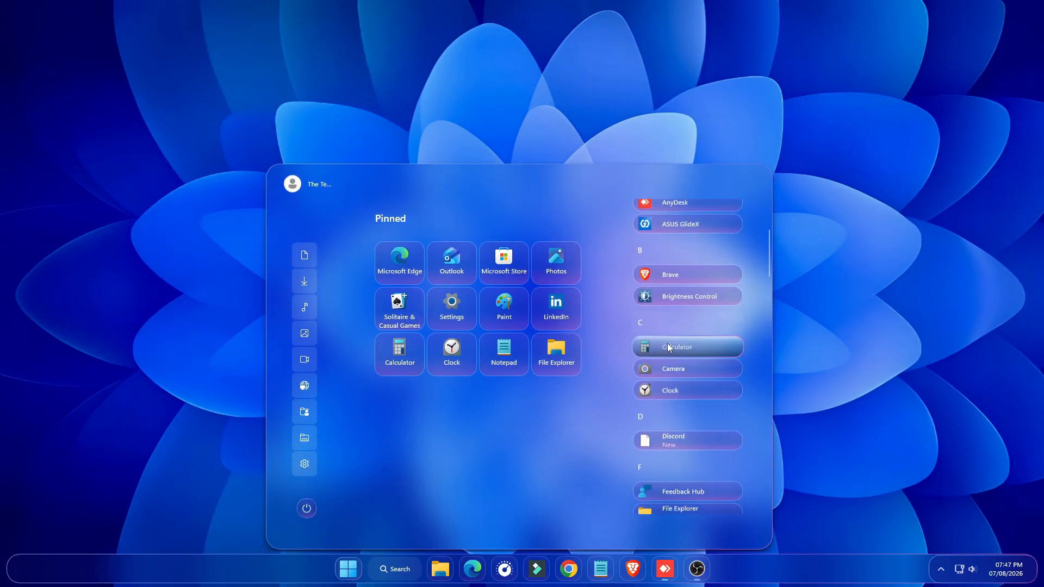
{"action": "scroll", "coordinate": [666, 352], "scroll_direction": "down", "scroll_amount": 2}
{"action": "scroll", "coordinate": [664, 358], "scroll_direction": "up", "scroll_amount": 5}
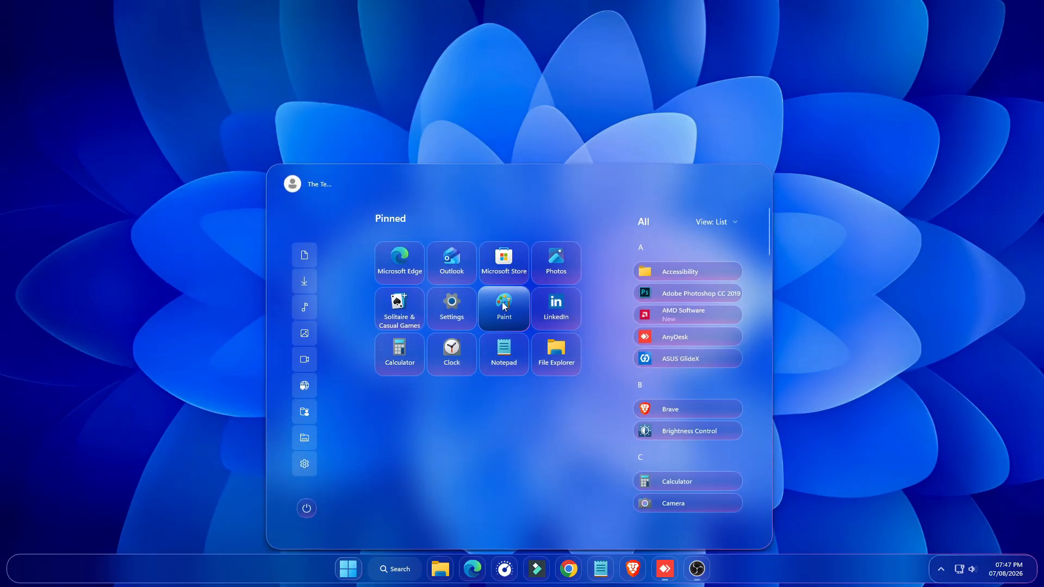
{"action": "left_click", "coordinate": [348, 568]}
Open Task Manager from the taskbar and filter its processes by "windha" to check Windhawk's resource usage
{"action": "right_click", "coordinate": [272, 560]}
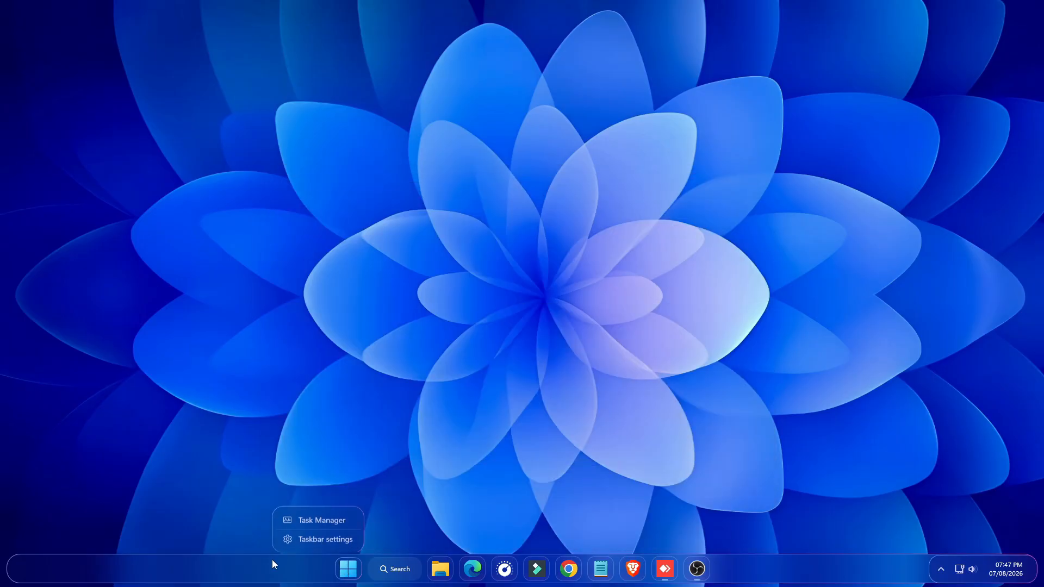
{"action": "left_click", "coordinate": [300, 519]}
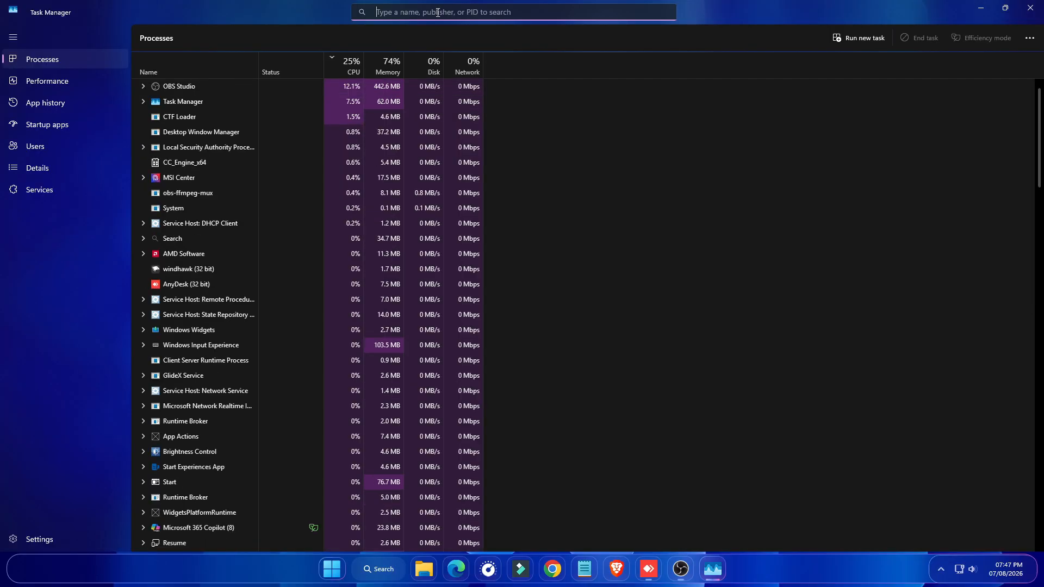
{"action": "type", "text": "windha"}
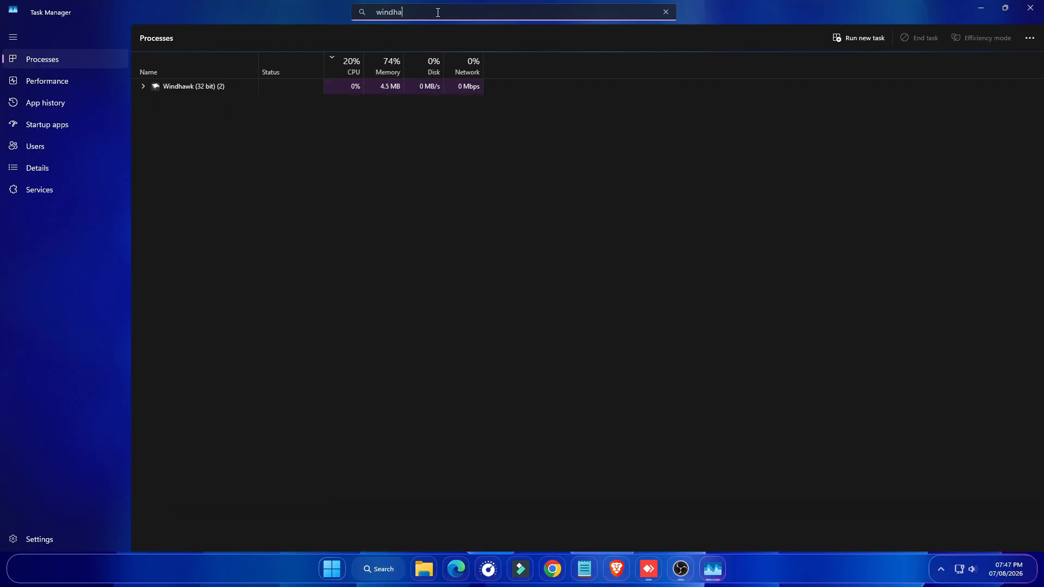
Expand the Windhawk process group to check the memory use of its subprocesses, and close Task Manager
{"action": "double_click", "coordinate": [208, 90]}
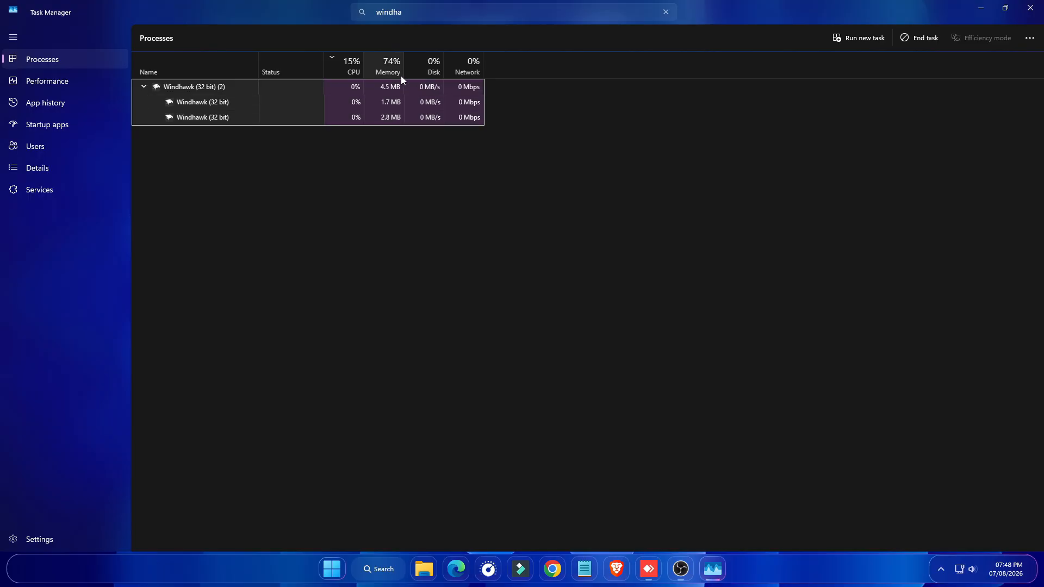
{"action": "left_click", "coordinate": [1038, 7]}
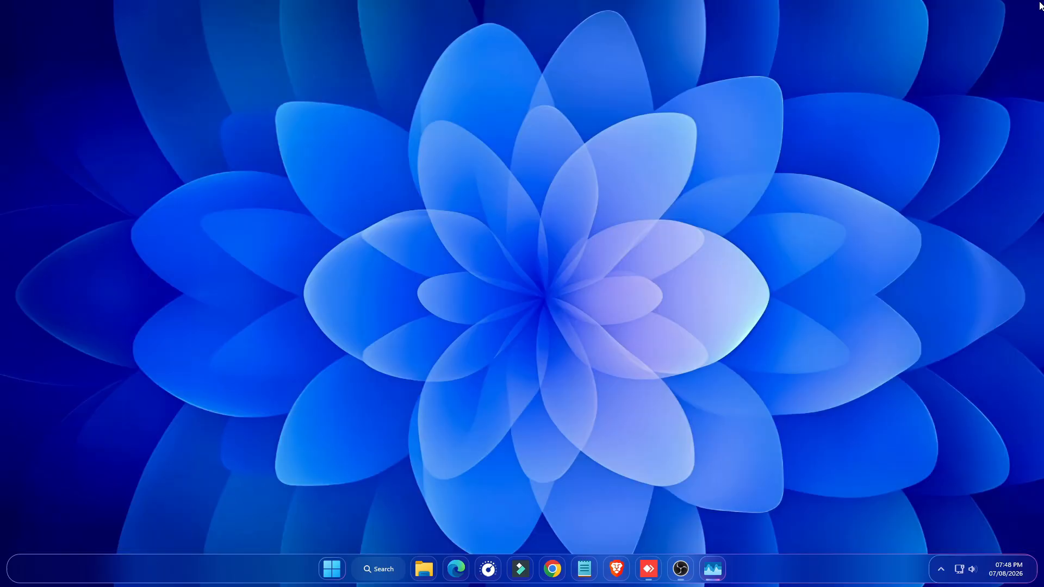
Inspect the Start menu's styling, including the alphabetical index of the All list, and the notification centre opened from the clock
{"action": "left_click", "coordinate": [356, 563]}
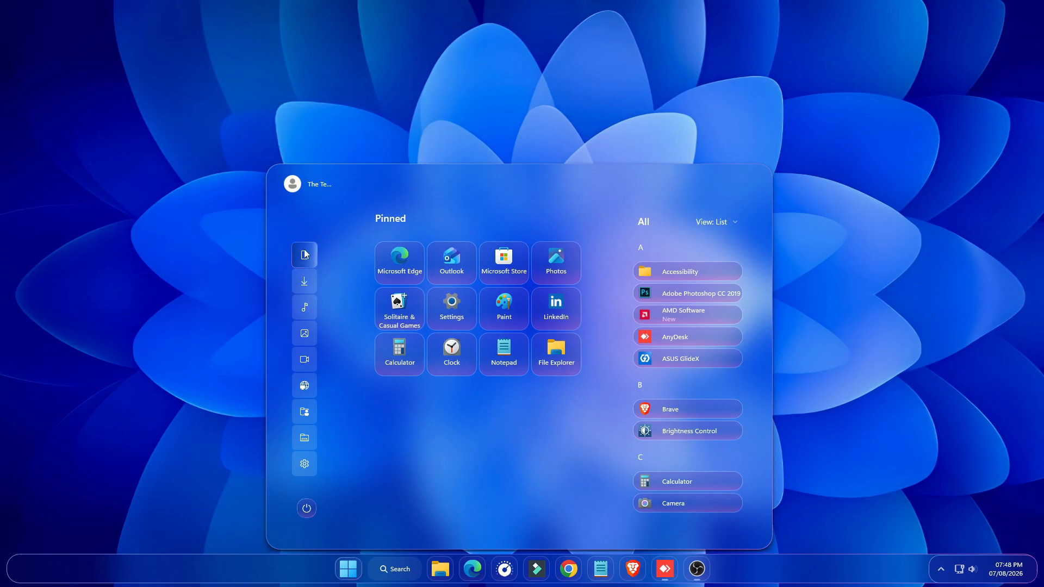
{"action": "left_click", "coordinate": [639, 386]}
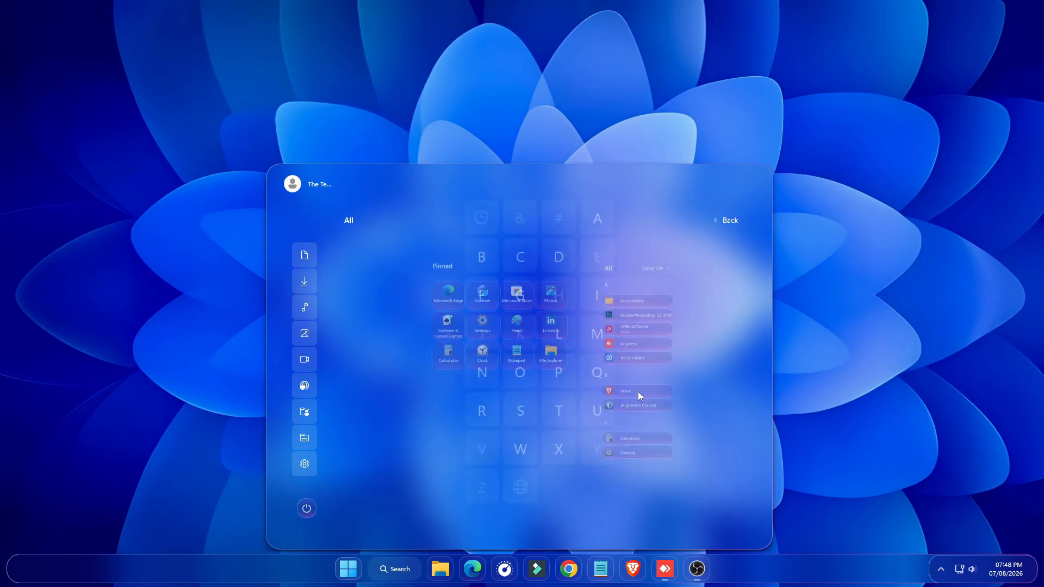
{"action": "left_click", "coordinate": [728, 222]}
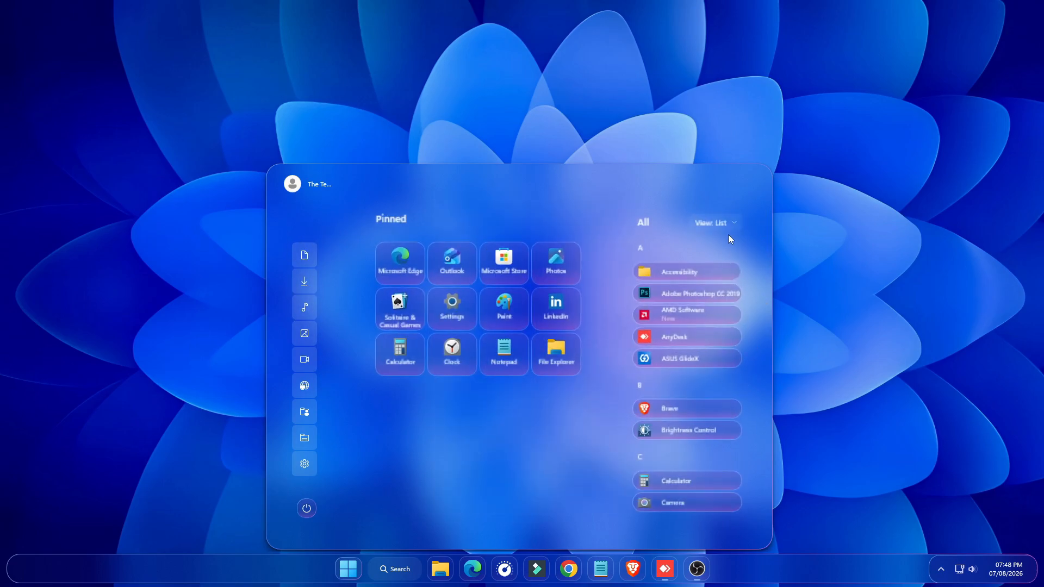
{"action": "left_click", "coordinate": [1015, 573]}
{"action": "left_click", "coordinate": [1021, 309]}
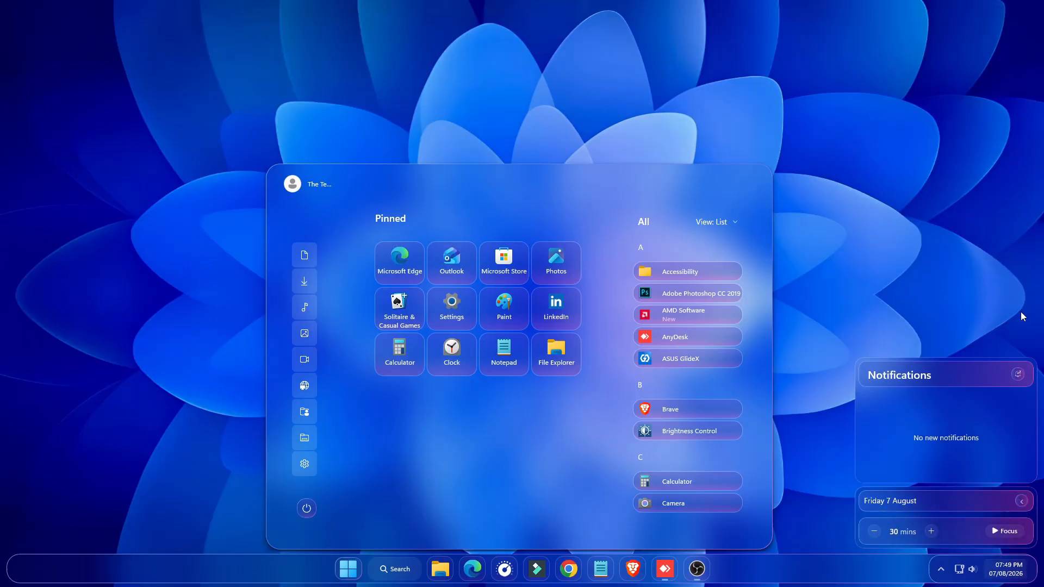
Open Windows Settings to inspect its styling, restore it to a smaller window, reposition it over the wallpaper, and close it
{"action": "right_click", "coordinate": [348, 568]}
{"action": "left_click", "coordinate": [356, 447]}
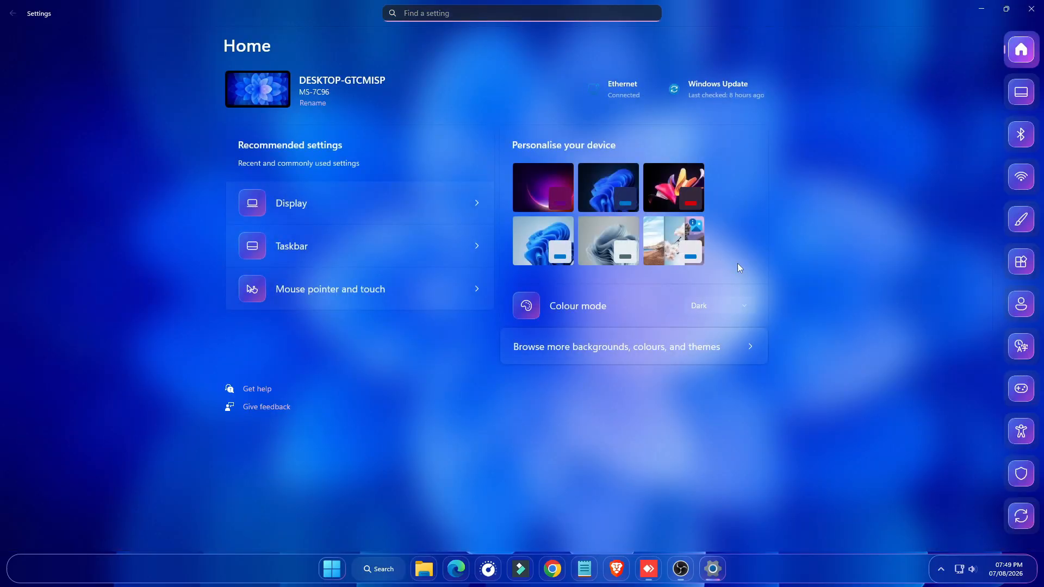
{"action": "left_click", "coordinate": [1006, 16]}
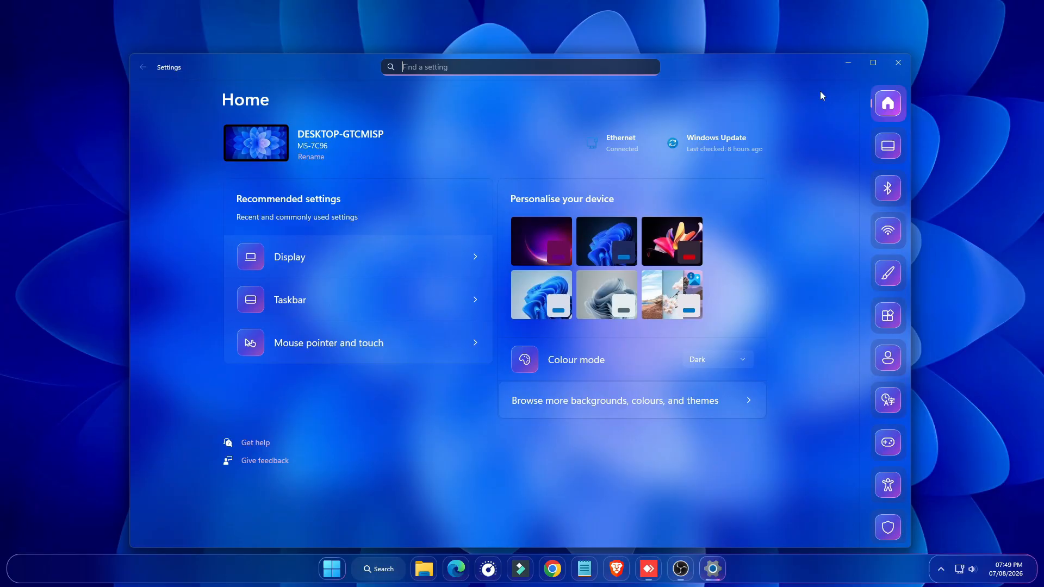
{"action": "left_click_drag", "start_coordinate": [348, 67], "coordinate": [276, 74]}
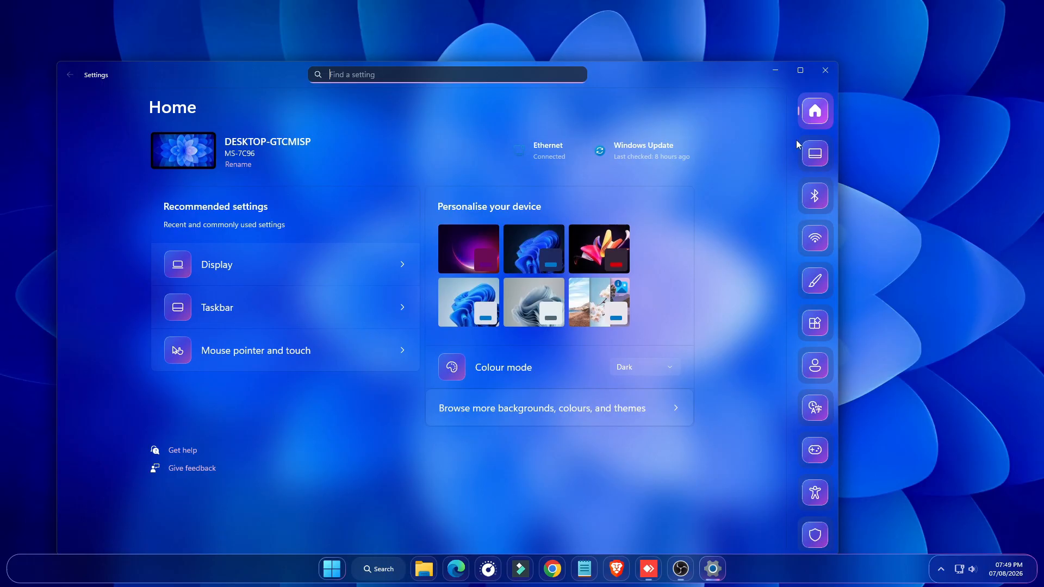
{"action": "left_click", "coordinate": [829, 70]}
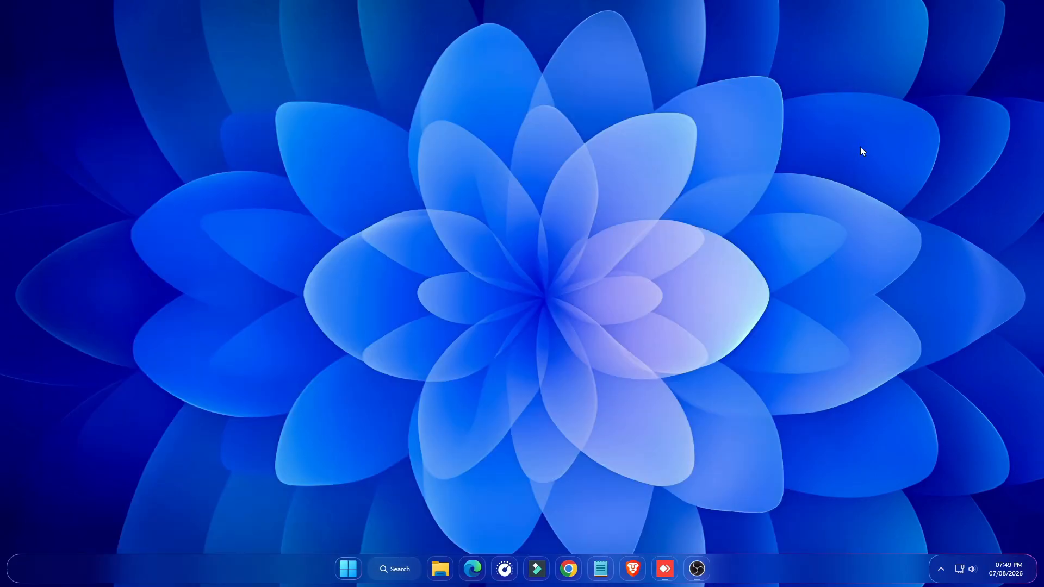